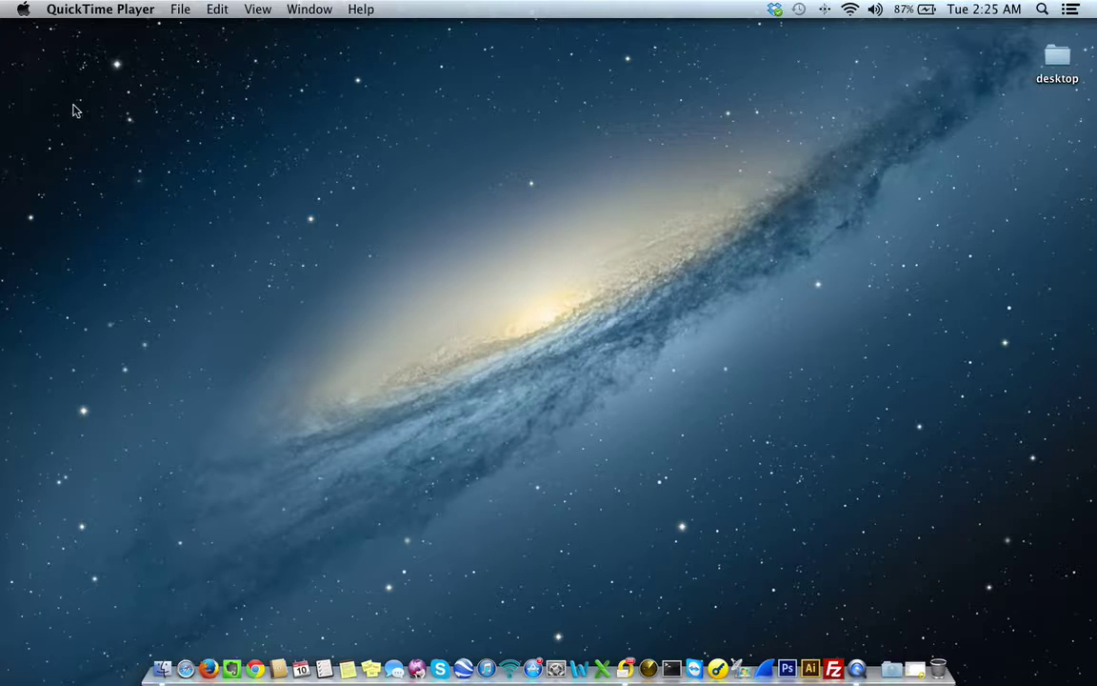
# Quit QuickTime Player with Cmd+Q, leaving the empty Finder desktop.
pyautogui.press('super+q')
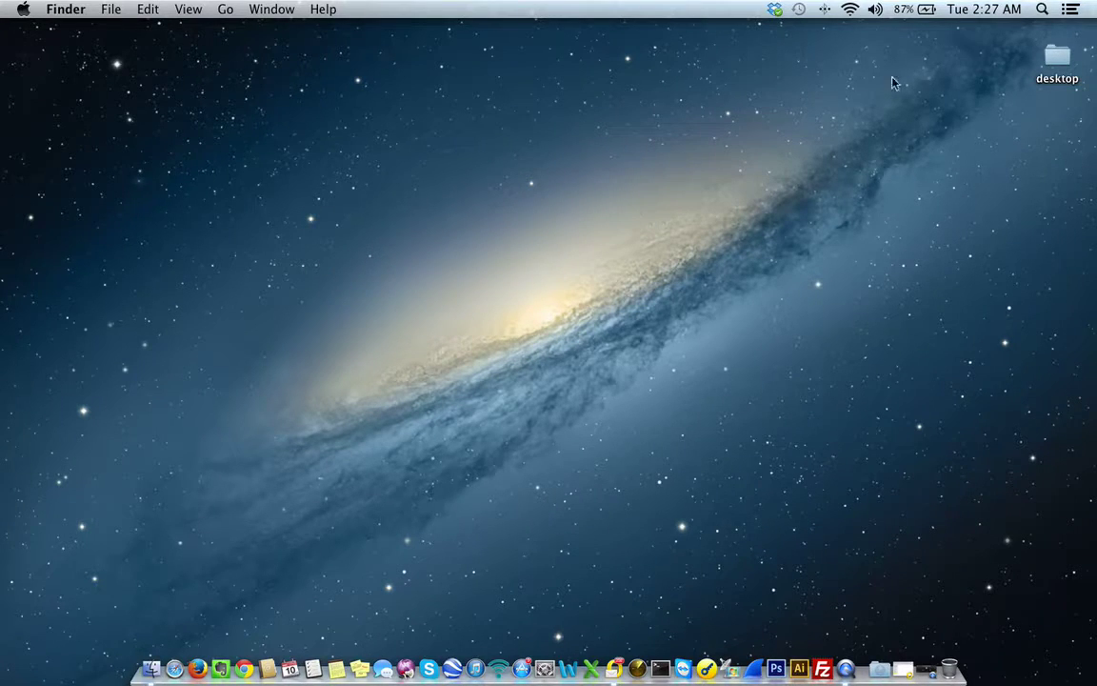
# Search Spotlight for 'system prefer', then launch System Preferences from the Apple menu.
pyautogui.click(1042, 10)
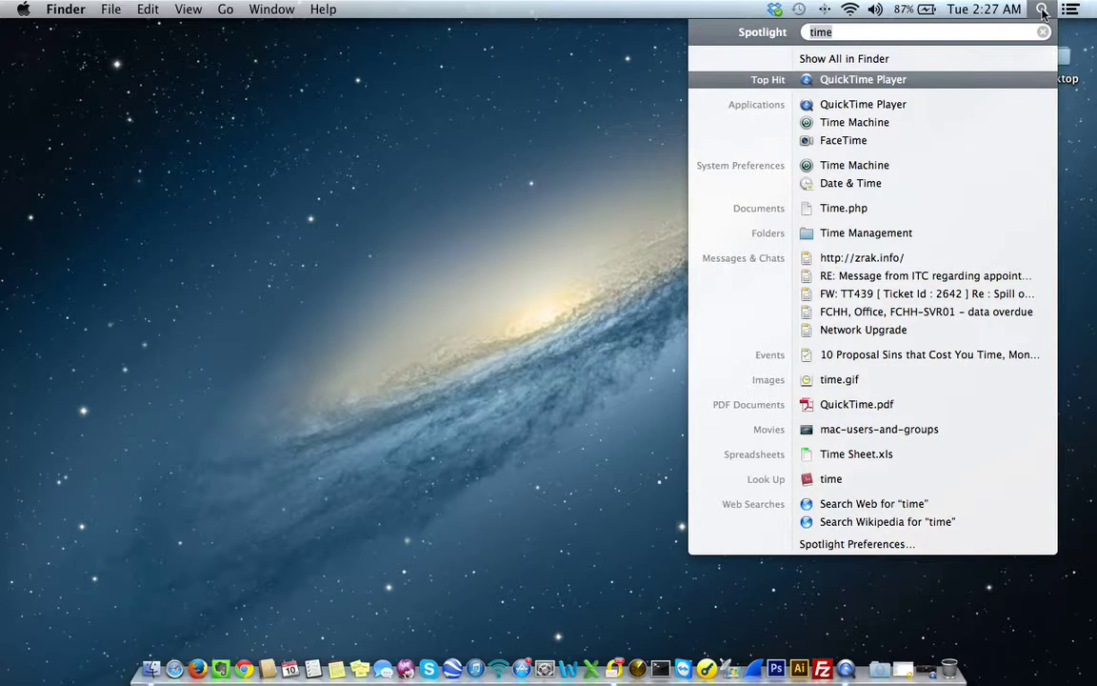
pyautogui.write('se')
pyautogui.press('BackSpace')
pyautogui.write('ystem')
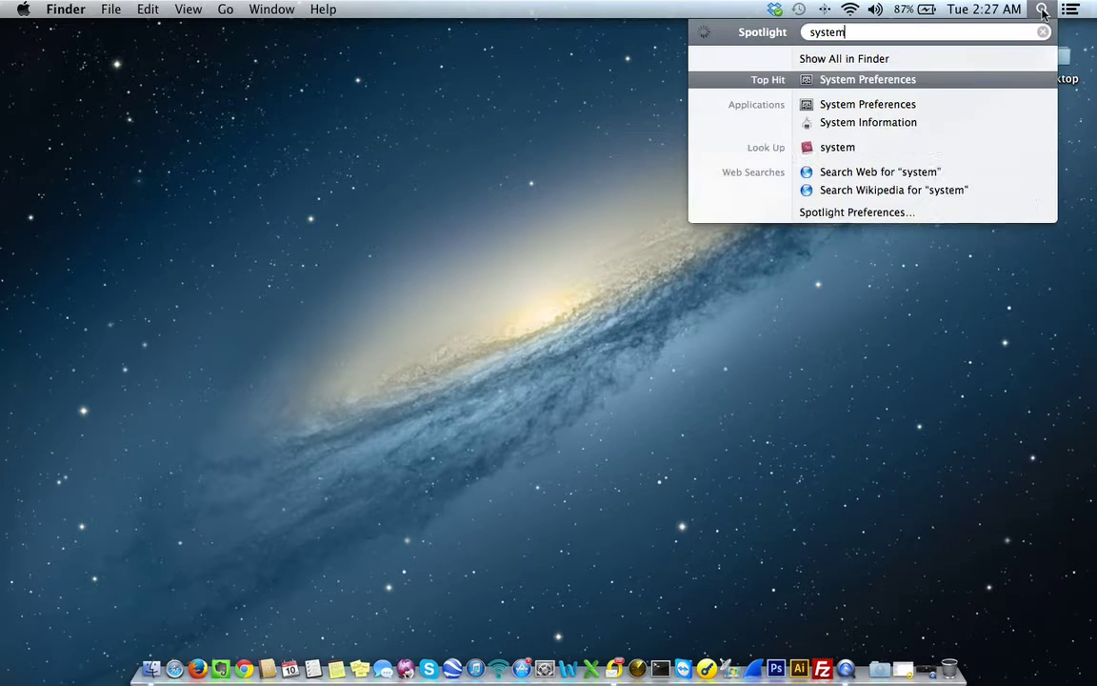
pyautogui.write(' prefer')
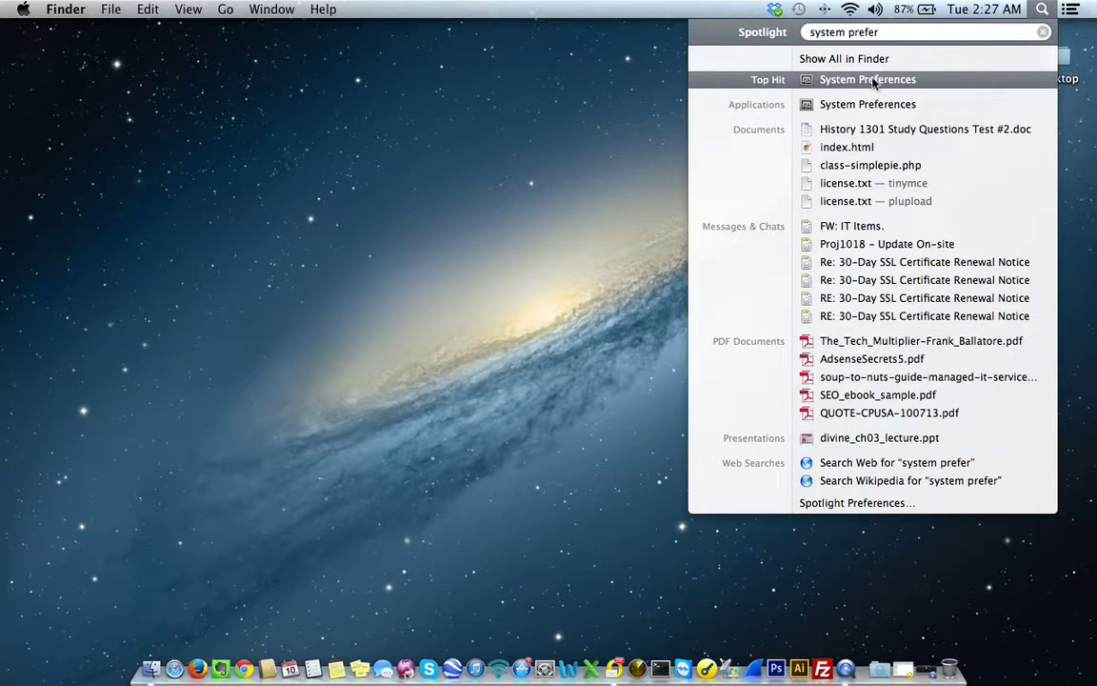
pyautogui.click(385, 134)
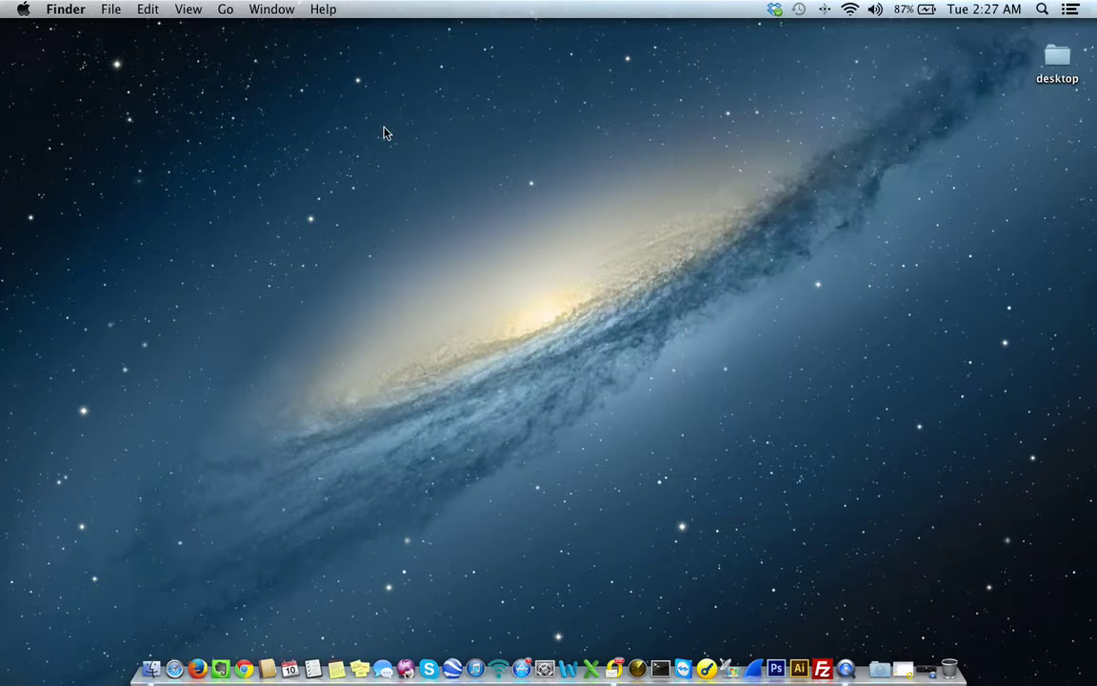
pyautogui.click(23, 11)
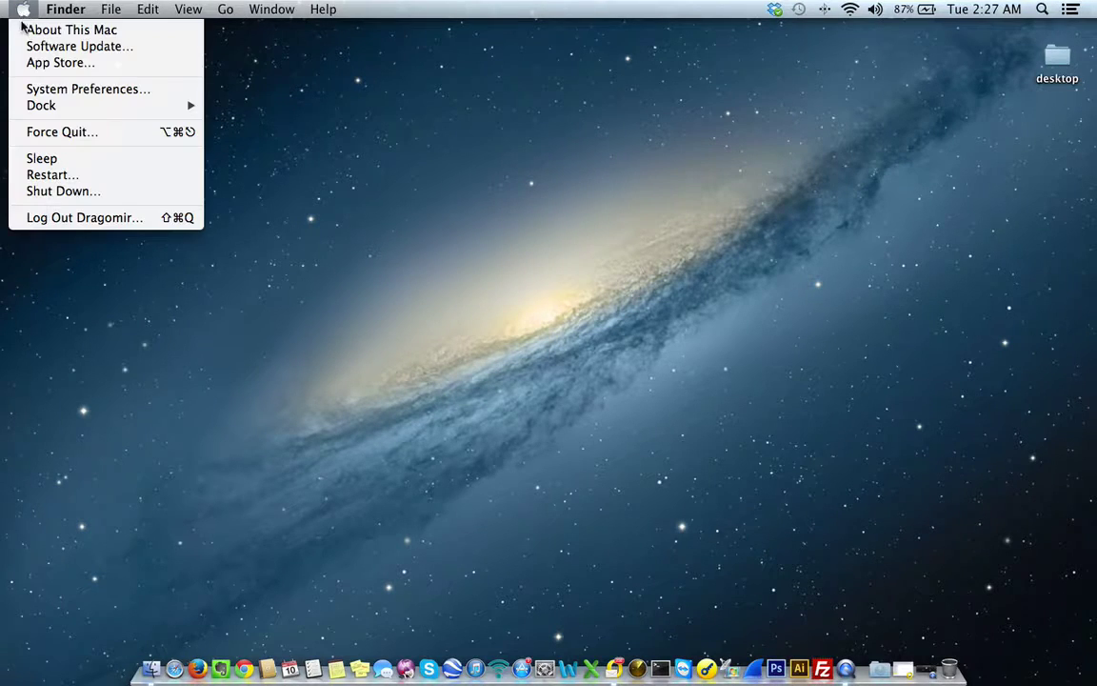
pyautogui.click(50, 91)
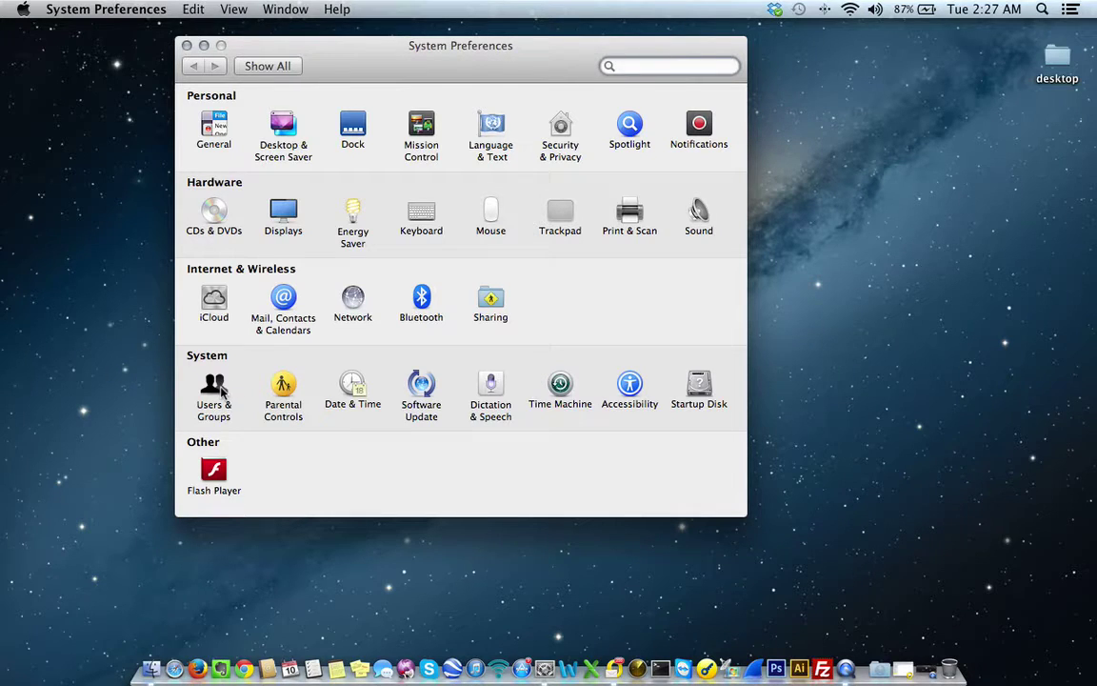
# Open the Users & Groups pane from the System Preferences grid.
pyautogui.click(219, 387)
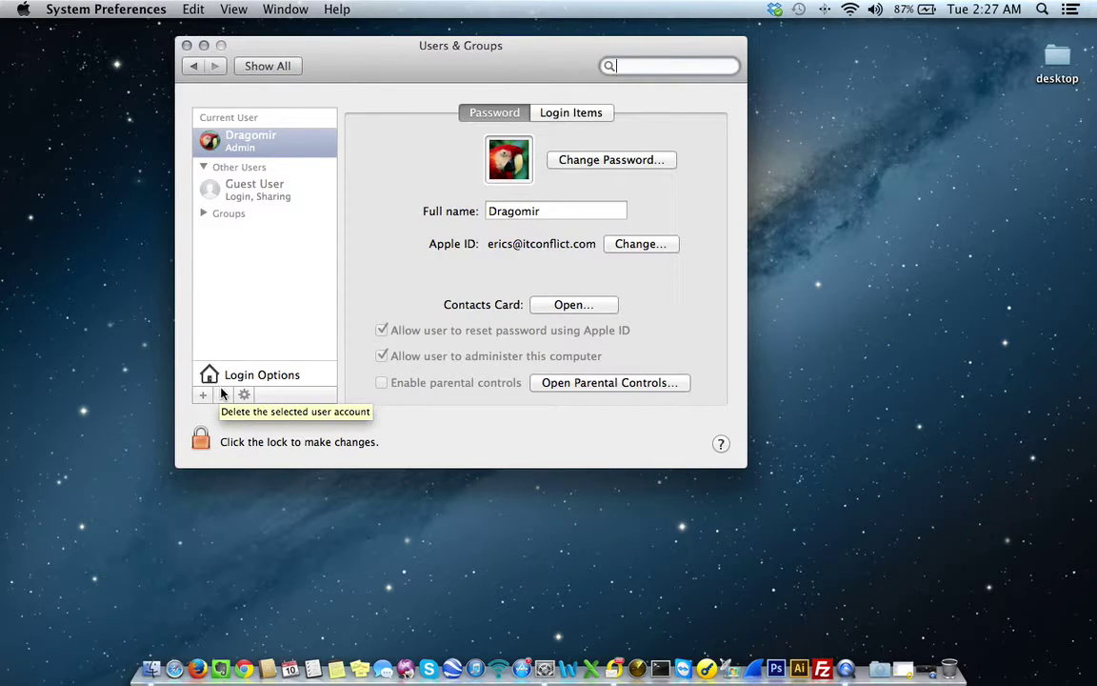
pyautogui.click(201, 439)
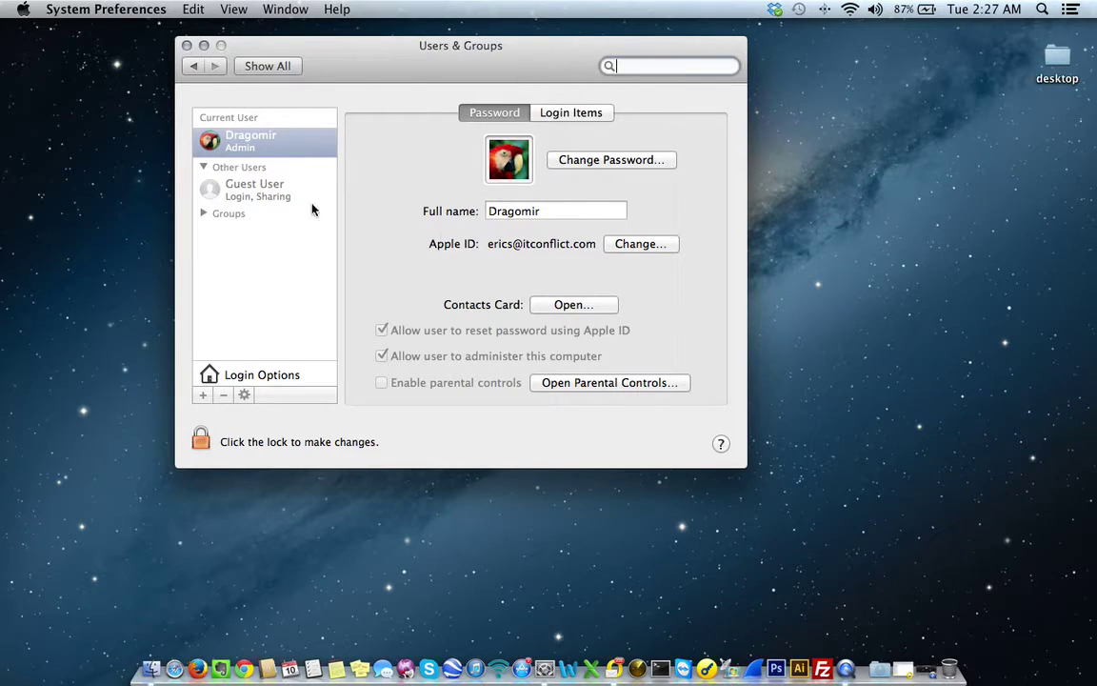
pyautogui.click(190, 443)
# Unlock Users & Groups with the admin password and shift the window slightly right and down.
pyautogui.click(199, 443)
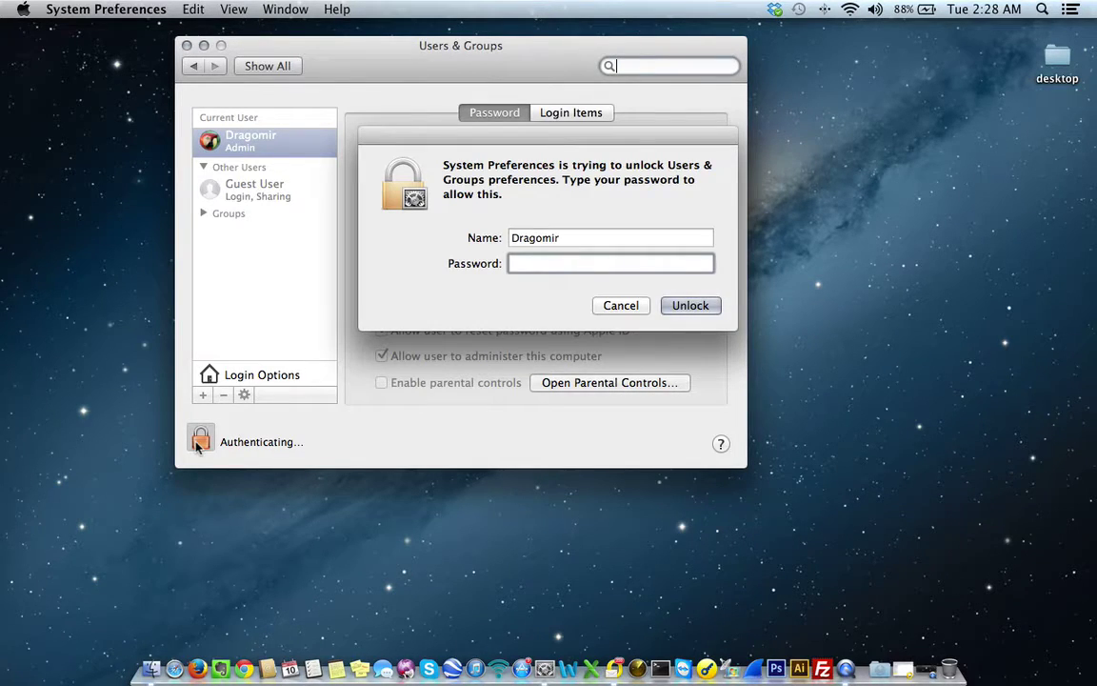
pyautogui.write('••••••••••')
pyautogui.press('Return')
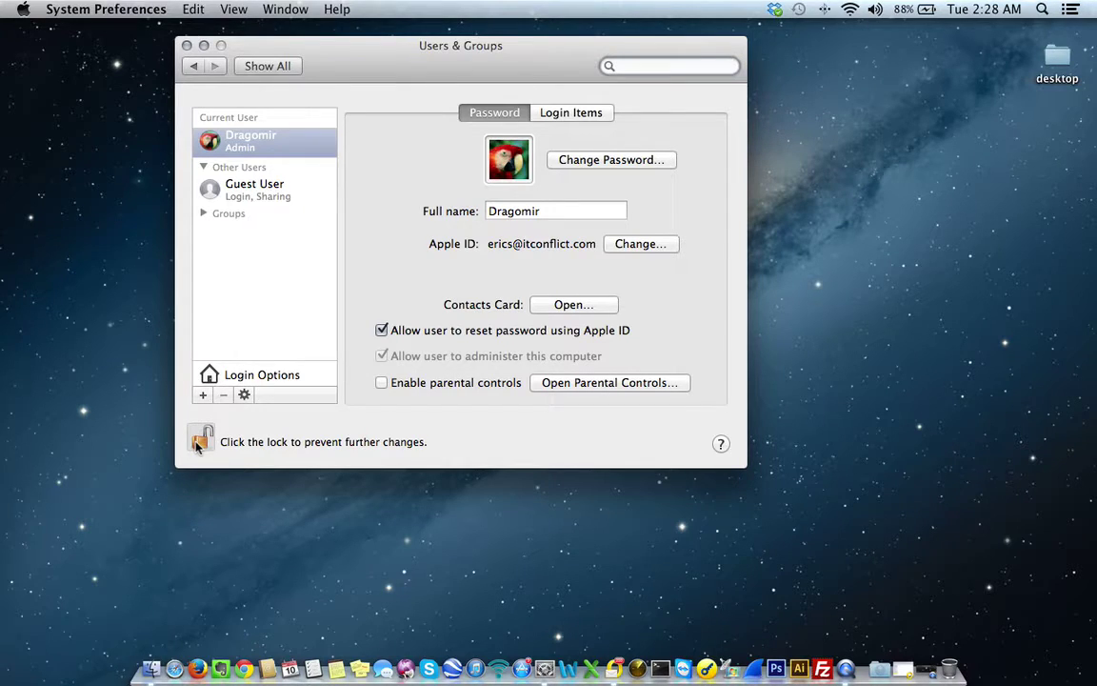
pyautogui.moveTo(350, 74); pyautogui.dragTo(448, 102)
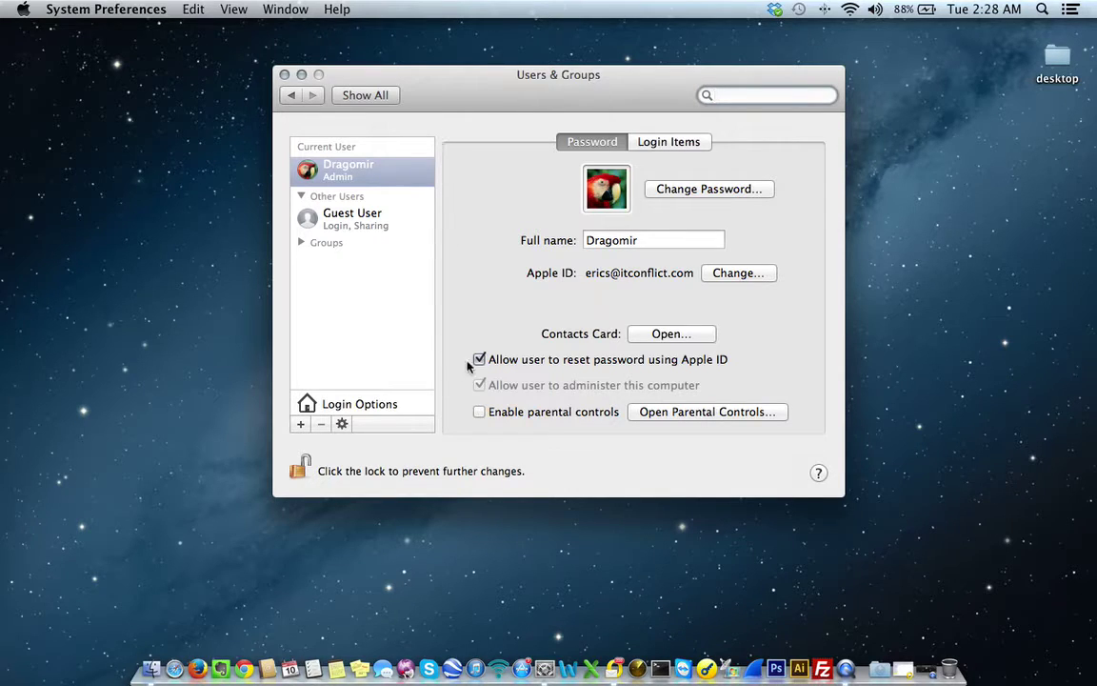
# Add a Standard account with full name 'Test Ing' and account name testing.
pyautogui.click(300, 426)
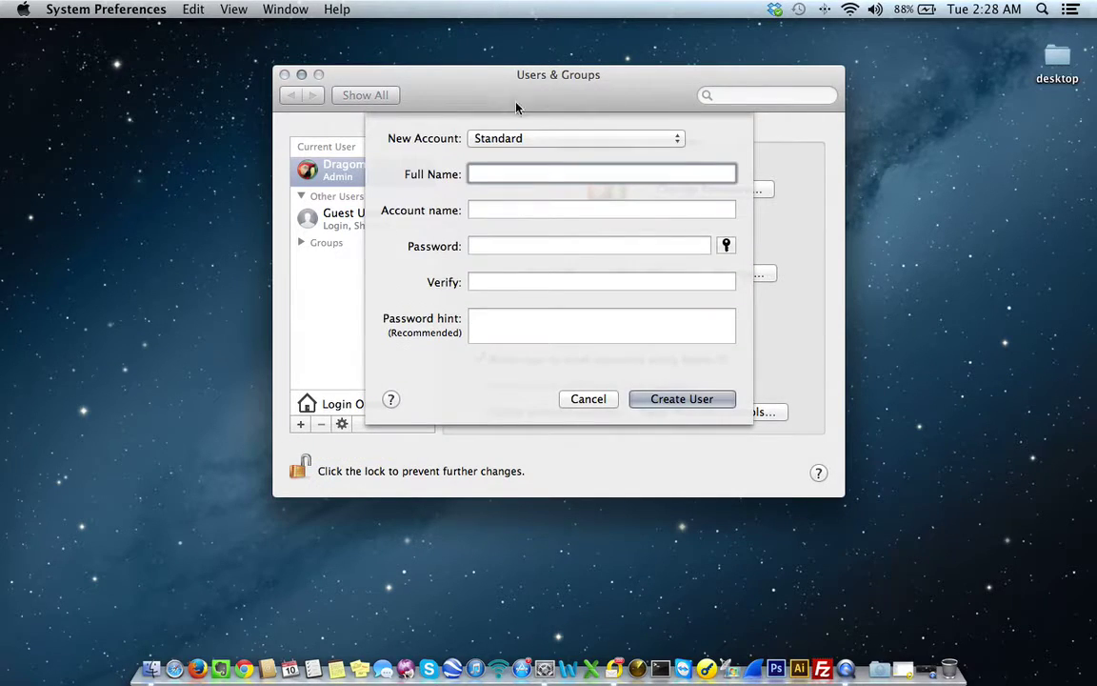
pyautogui.click(534, 140)
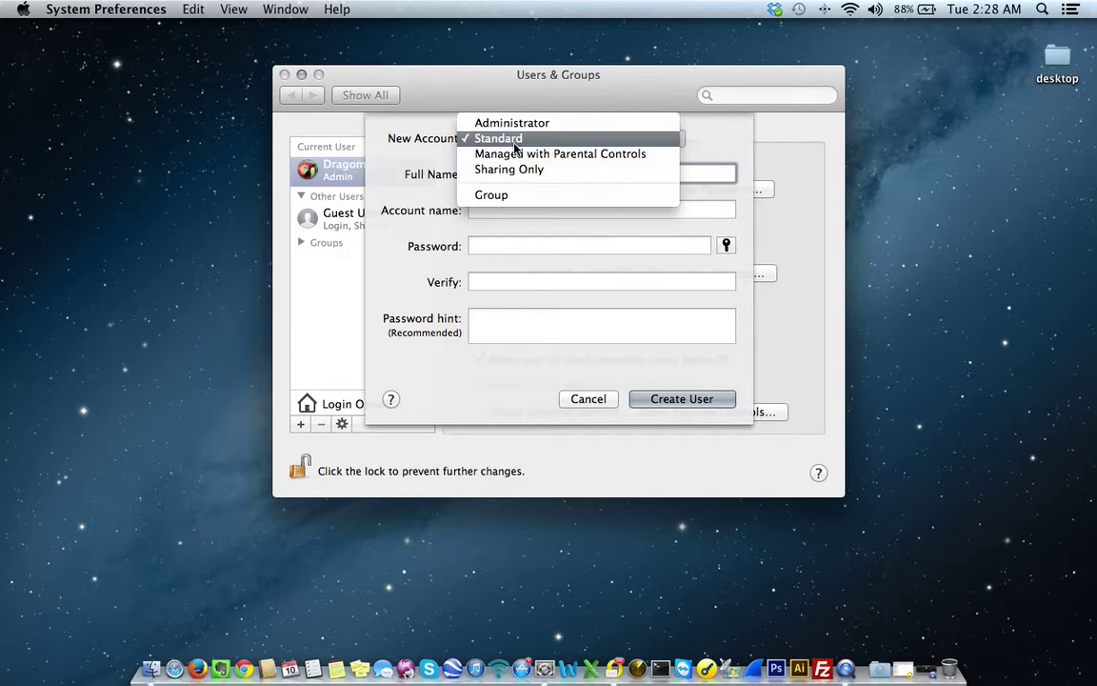
pyautogui.click(515, 141)
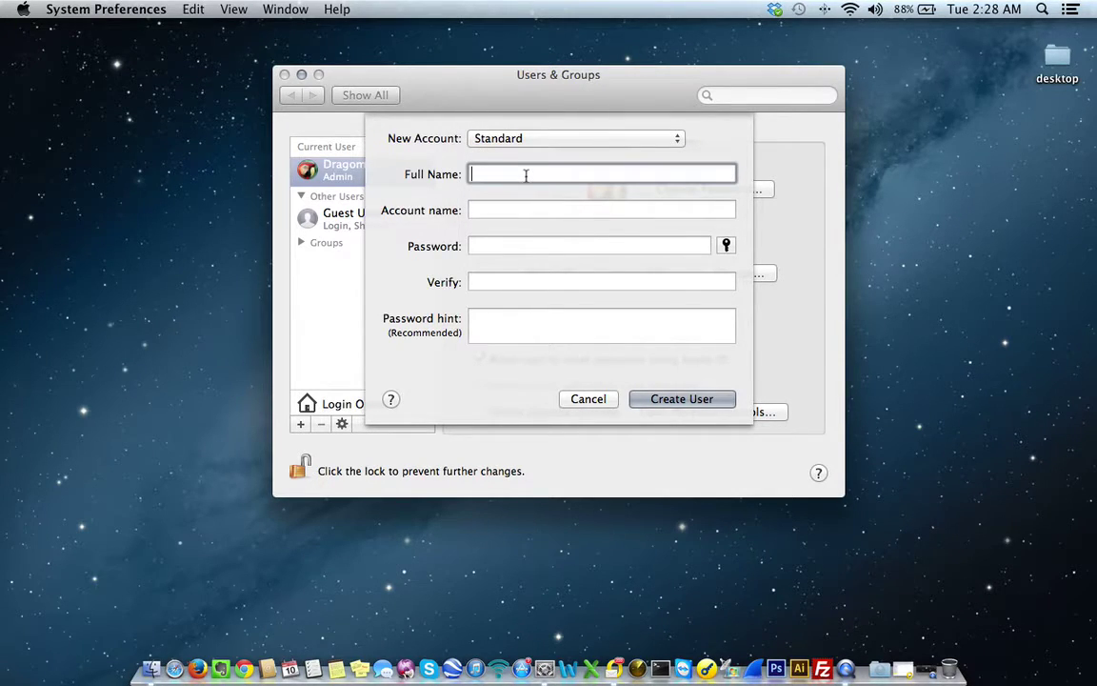
pyautogui.write('Test Ing')
pyautogui.press('Tab')
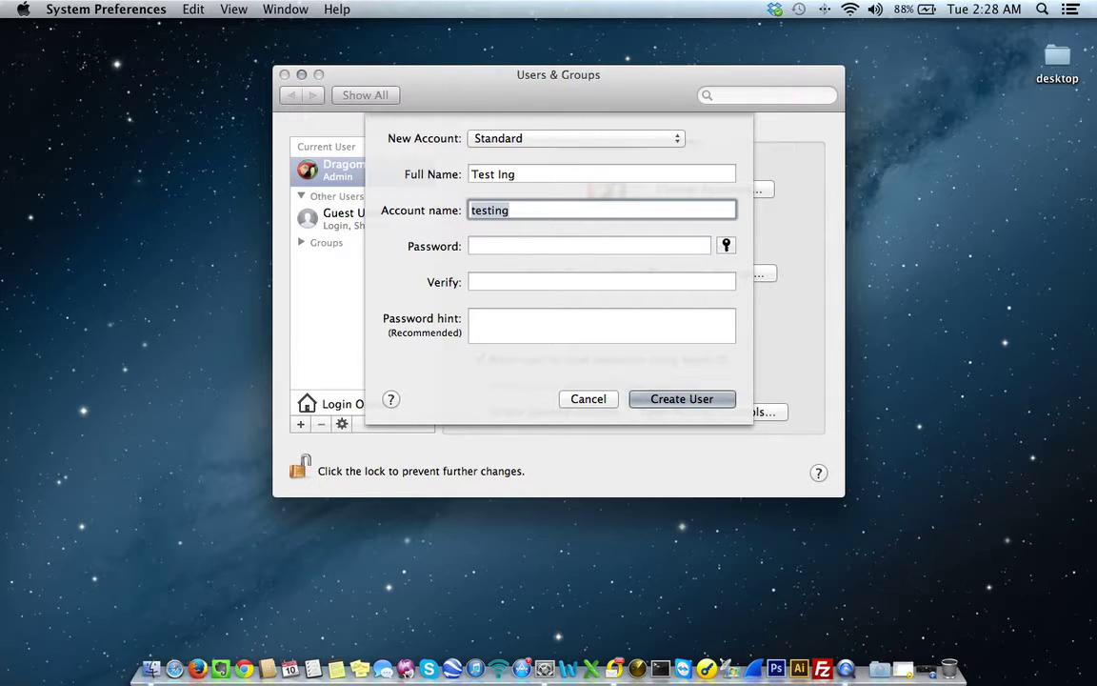
# Enter and verify the account password, add a password hint, and create the user.
pyautogui.click(528, 251)
pyautogui.press('Tab')
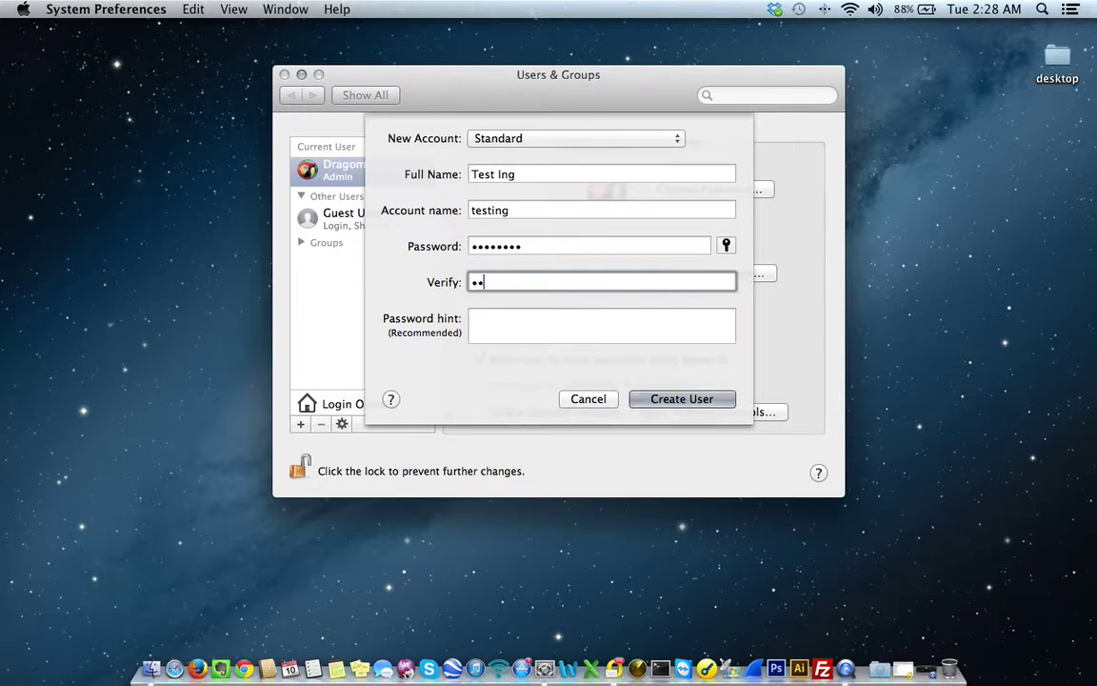
pyautogui.press('Tab')
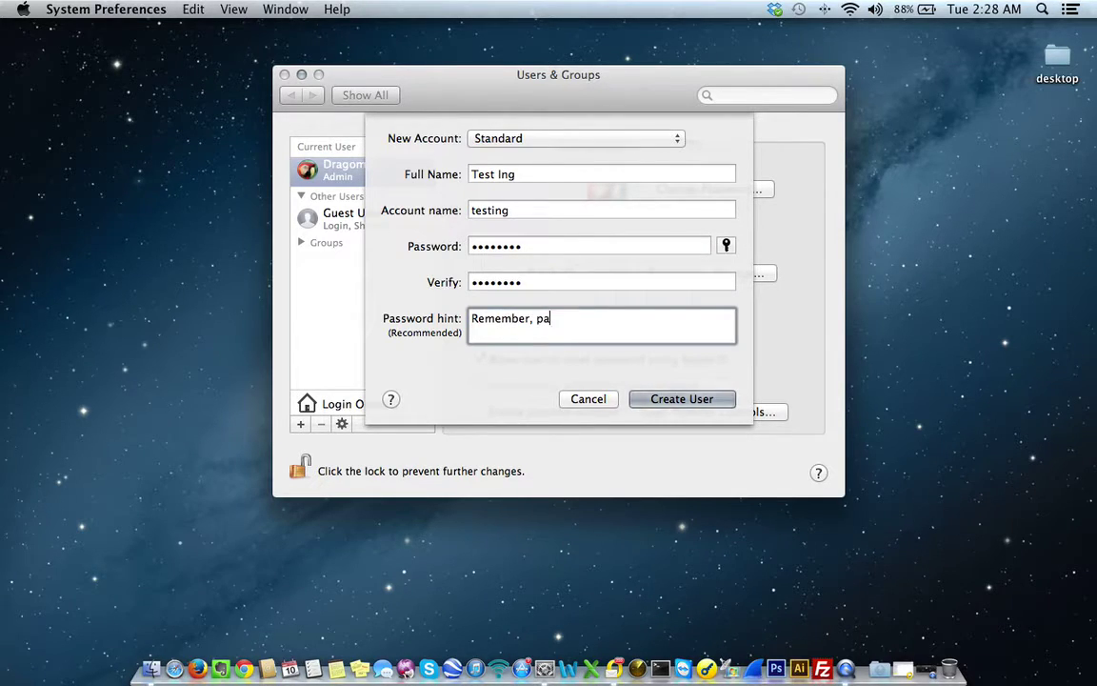
pyautogui.click(690, 402)
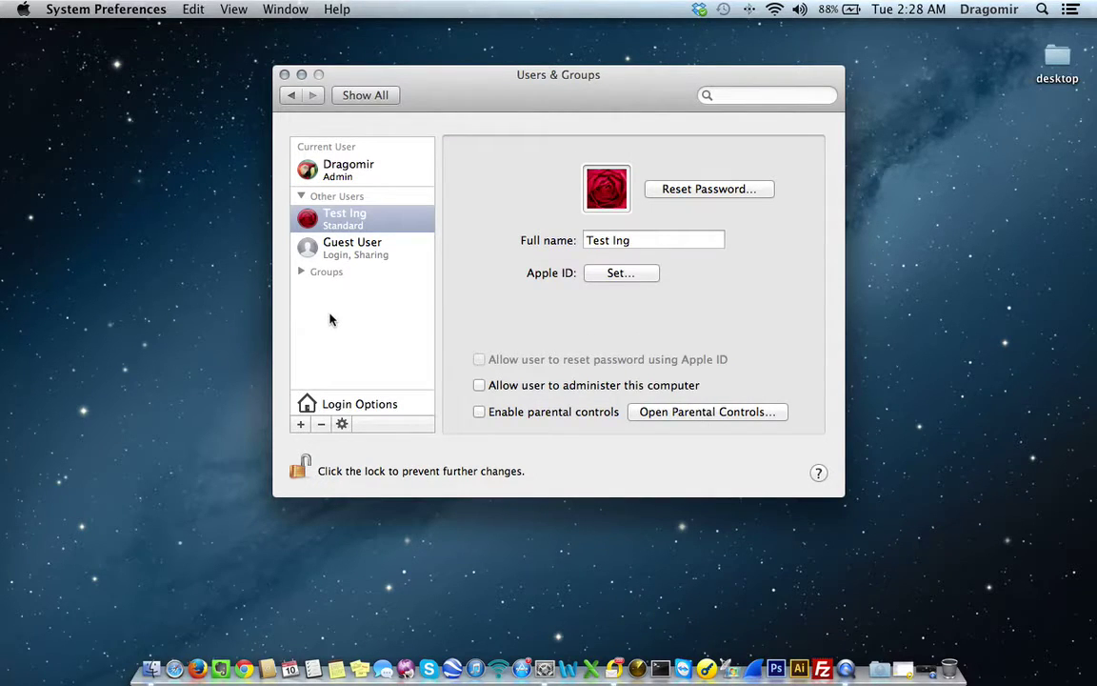
# Replace Test Ing's red rose picture with the penguin from the defaults.
pyautogui.click(610, 199)
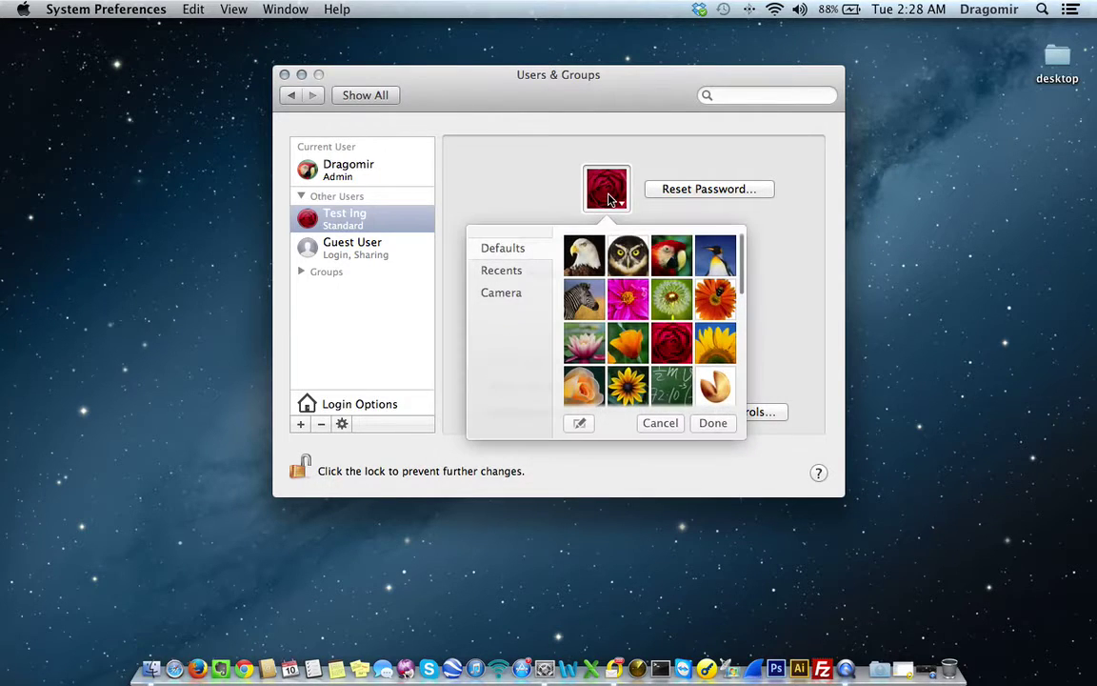
pyautogui.click(720, 258)
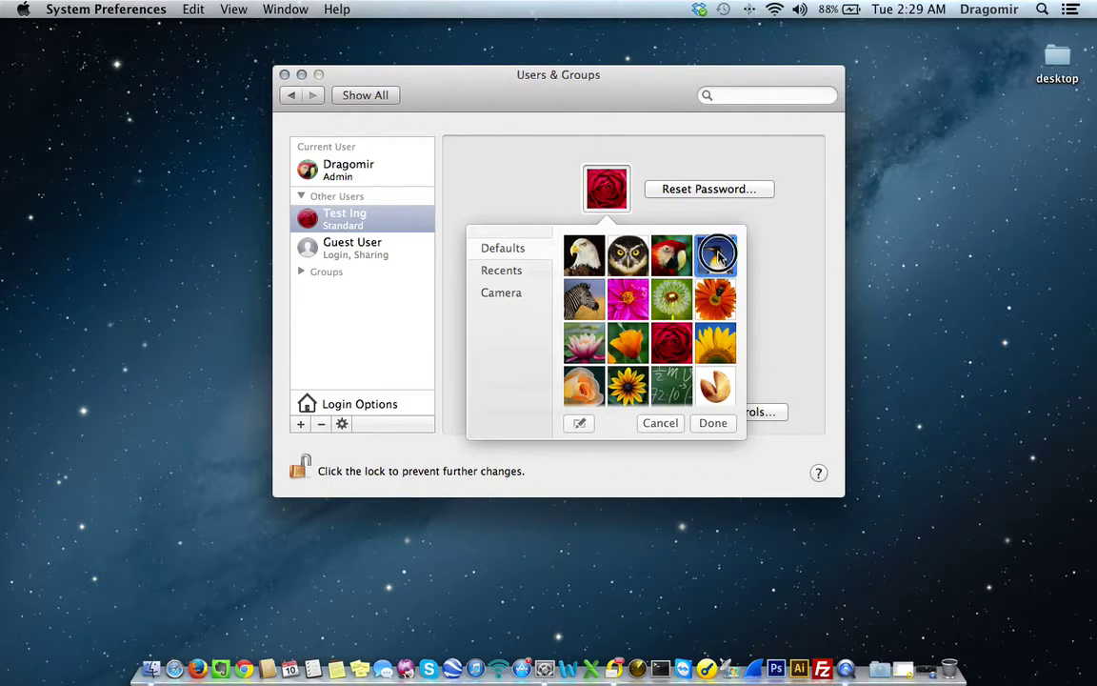
pyautogui.press('Return')
pyautogui.click(661, 238)
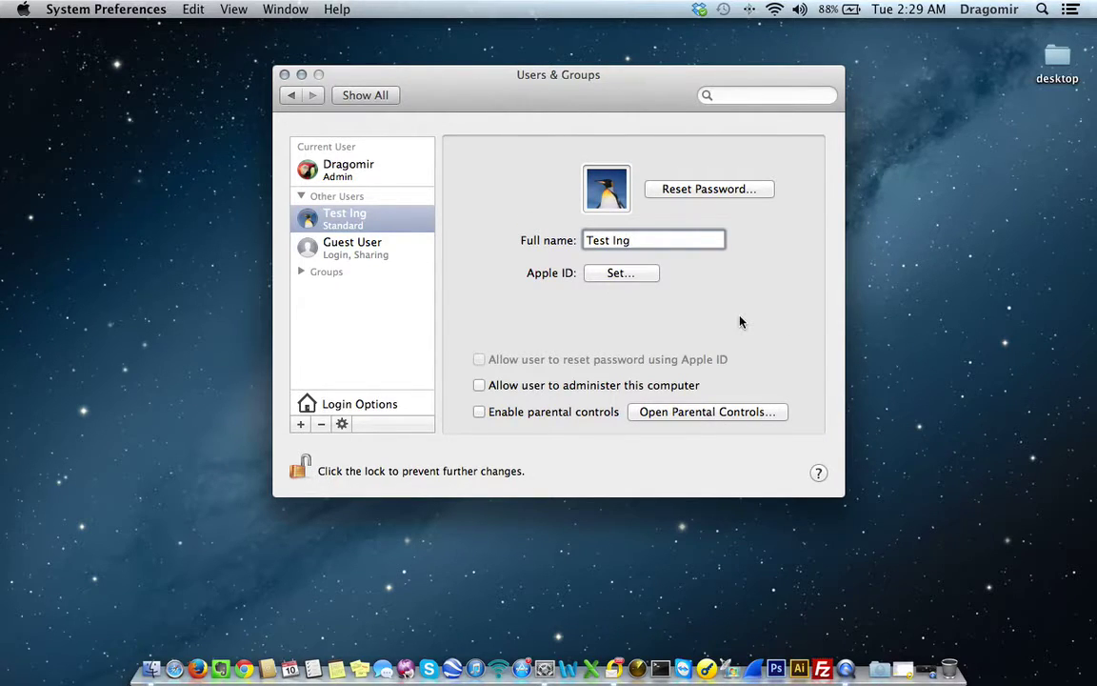
pyautogui.click(601, 279)
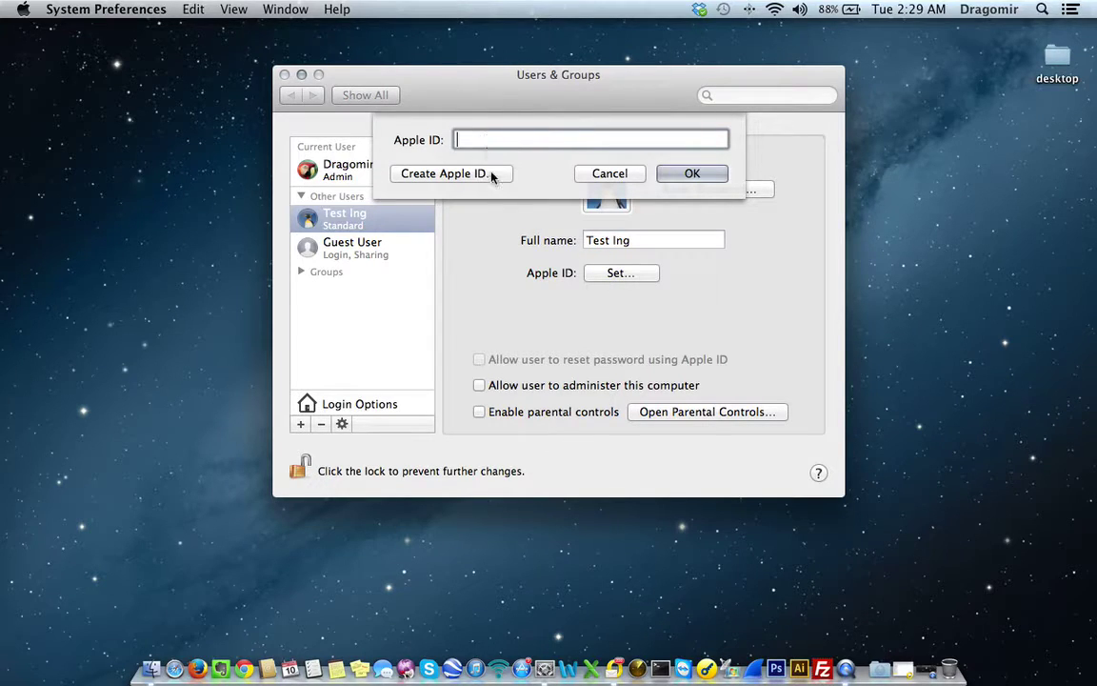
pyautogui.write('john@email.com')
pyautogui.press('BackSpace')
pyautogui.press('BackSpace')
pyautogui.press('BackSpace')
pyautogui.press('BackSpace')
pyautogui.press('BackSpace')
pyautogui.press('BackSpace')
pyautogui.press('BackSpace')
pyautogui.press('BackSpace')
pyautogui.press('BackSpace')
pyautogui.write('me.com')
pyautogui.press('BackSpace')
pyautogui.press('BackSpace')
pyautogui.write('omn')
pyautogui.press('BackSpace')
pyautogui.click(600, 175)
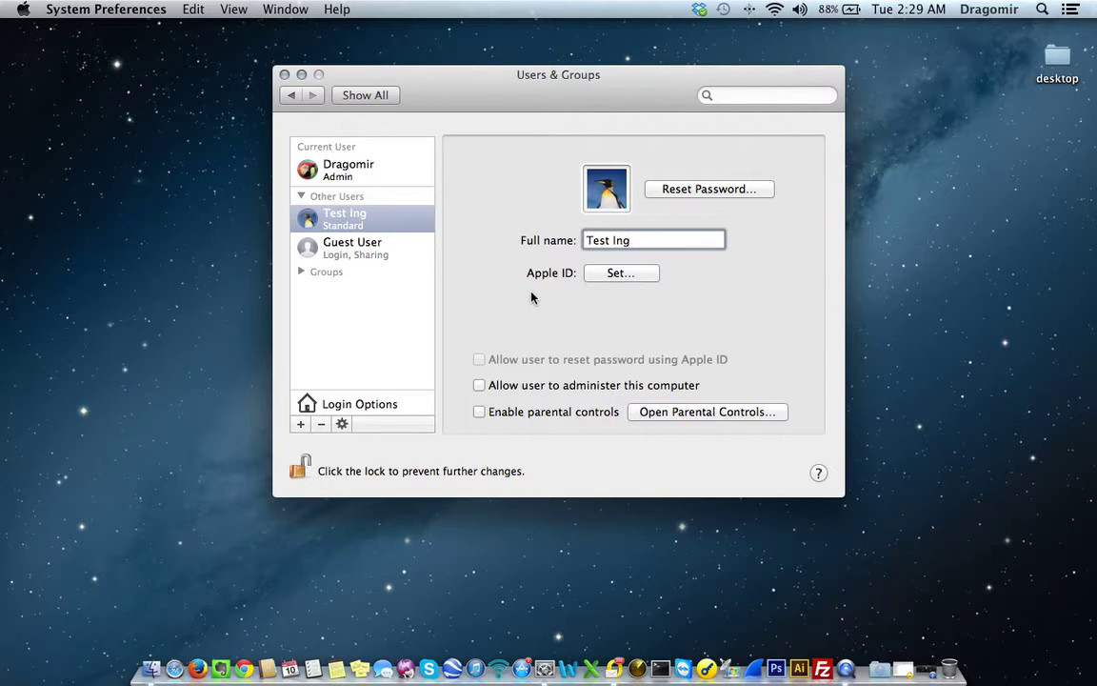
# Use the toolbar back arrow to leave Users & Groups for the pane grid.
pyautogui.click(292, 97)
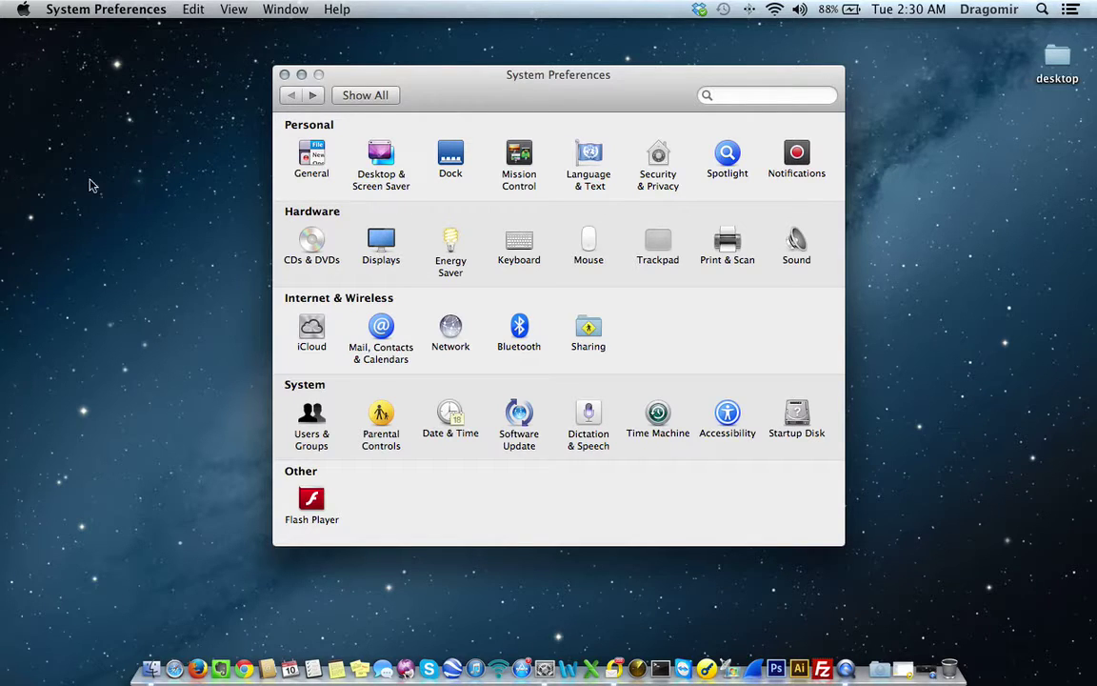
# Open General, try the Blue appearance, then set Appearance back to Graphite.
pyautogui.click(309, 155)
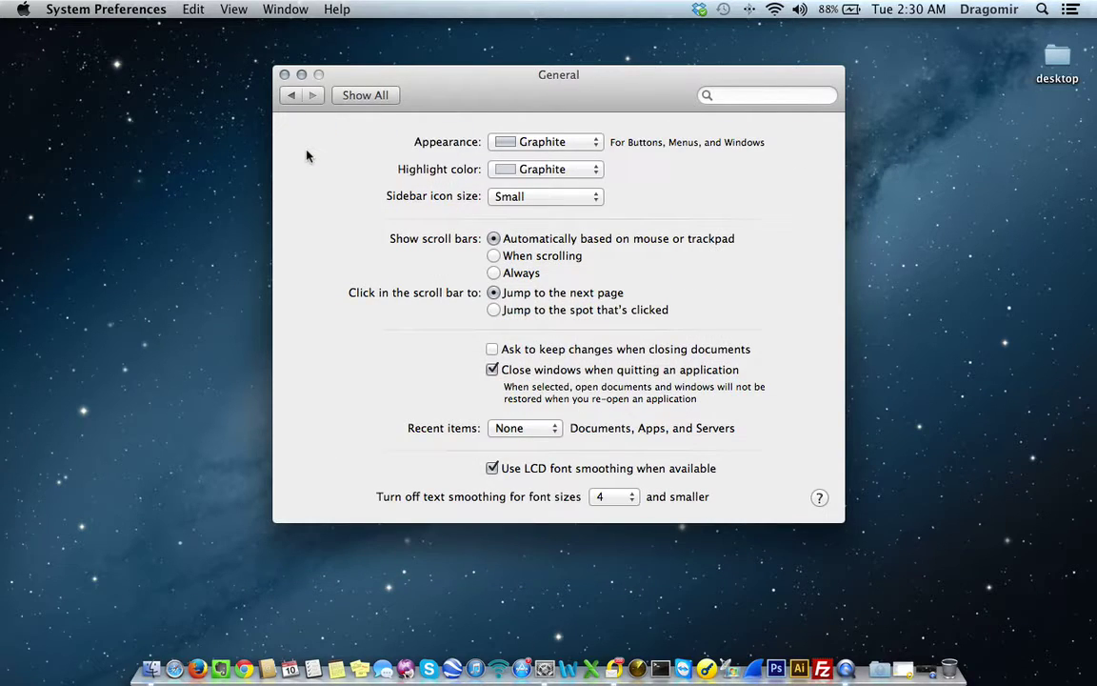
pyautogui.click(291, 95)
pyautogui.click(315, 171)
pyautogui.click(522, 142)
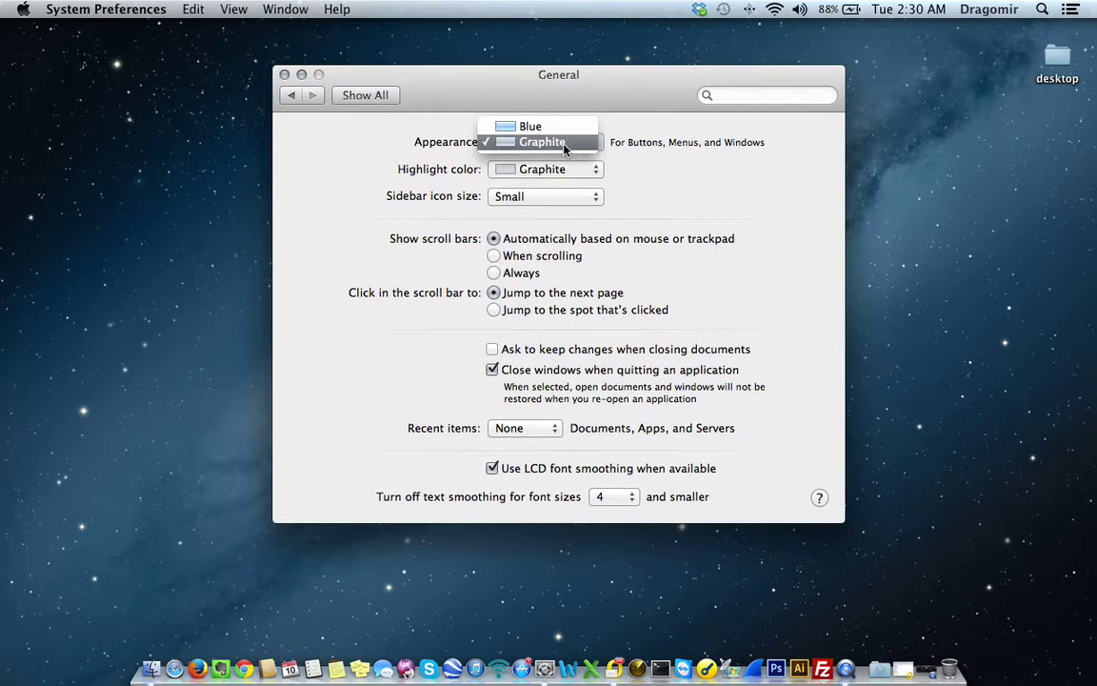
pyautogui.click(500, 141)
pyautogui.click(507, 134)
pyautogui.click(514, 126)
pyautogui.click(515, 145)
pyautogui.click(519, 156)
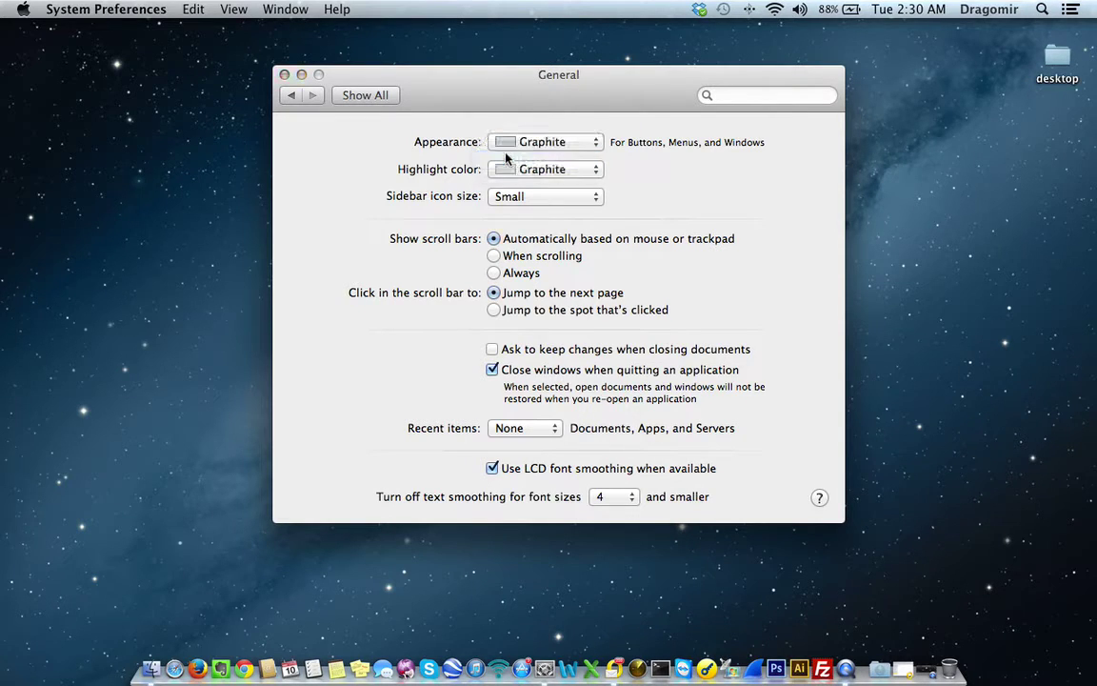
# Review Highlight color, Recent items and Sidebar icon size, keeping Graphite, None and Small.
pyautogui.click(539, 170)
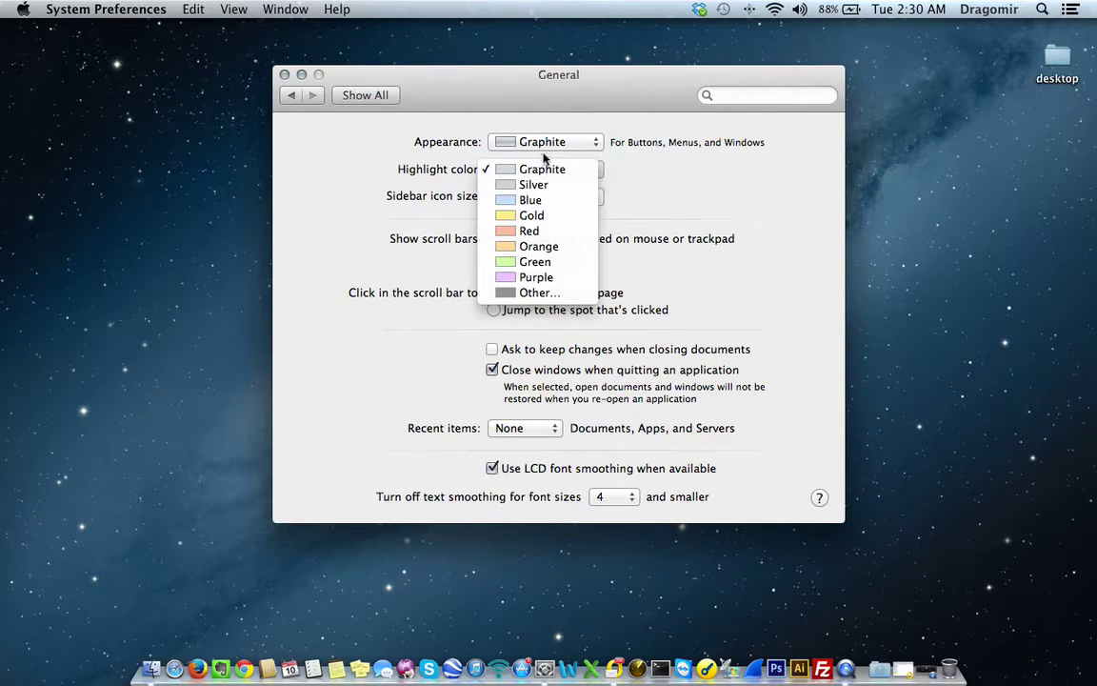
pyautogui.click(782, 231)
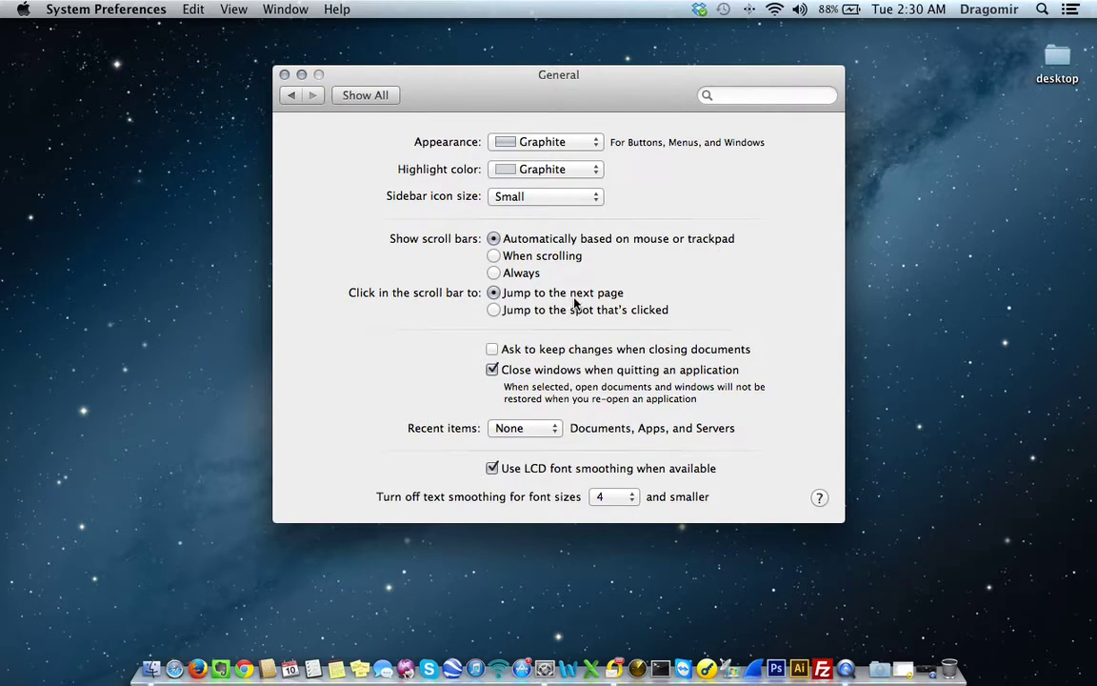
pyautogui.click(539, 428)
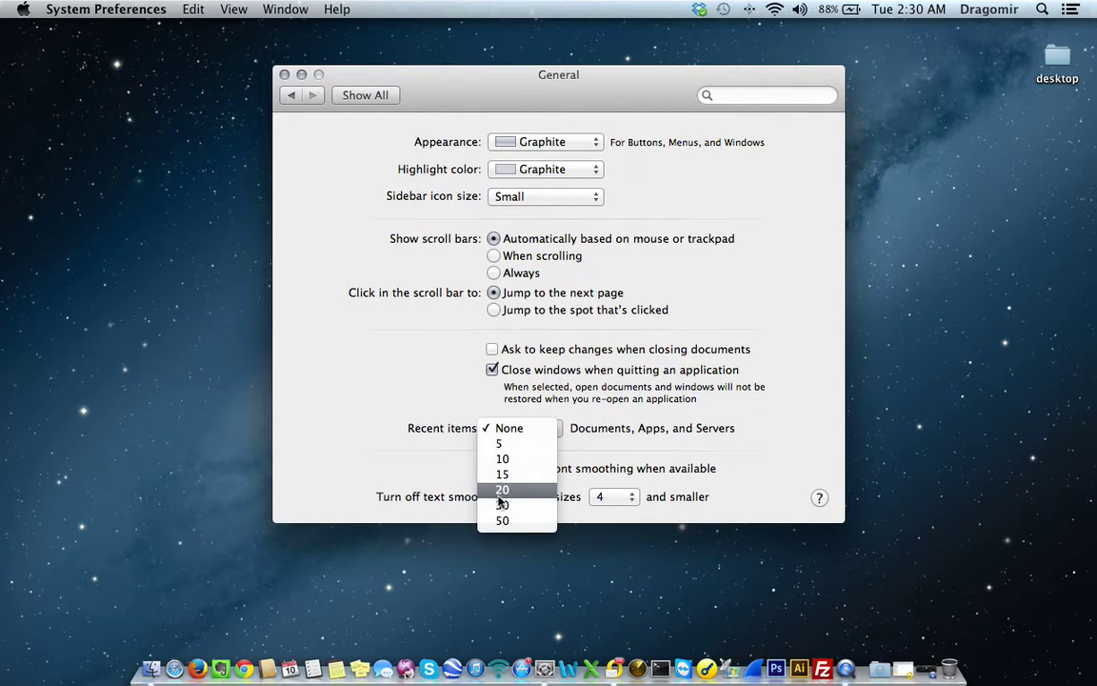
pyautogui.click(262, 351)
pyautogui.click(335, 402)
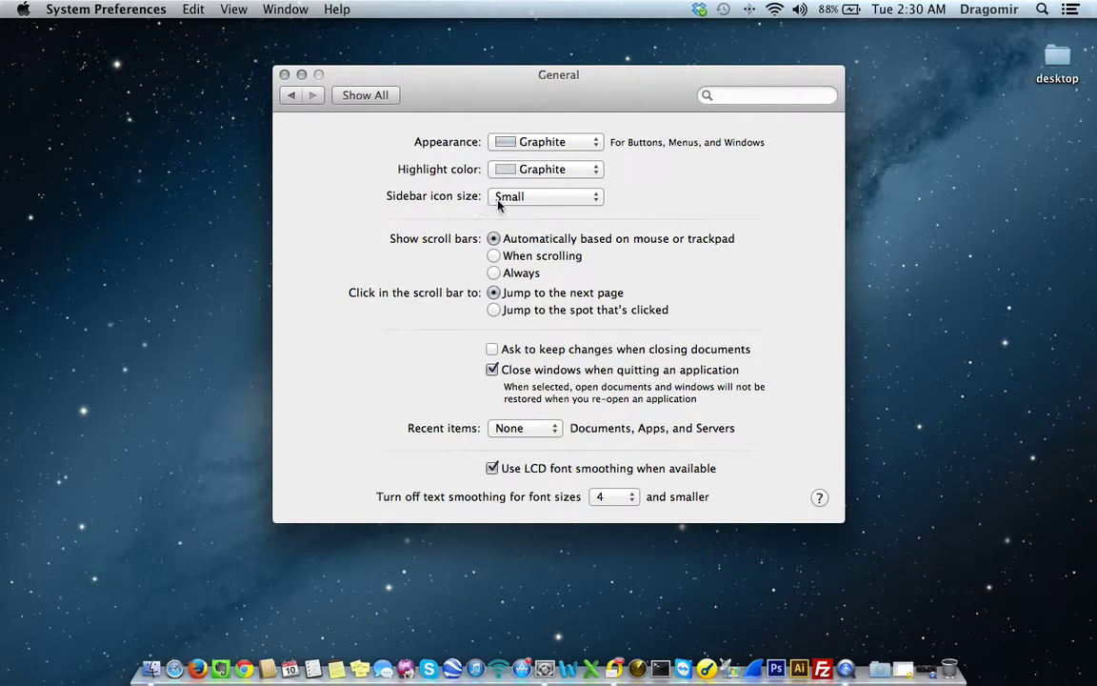
pyautogui.click(504, 200)
pyautogui.click(402, 239)
pyautogui.click(290, 95)
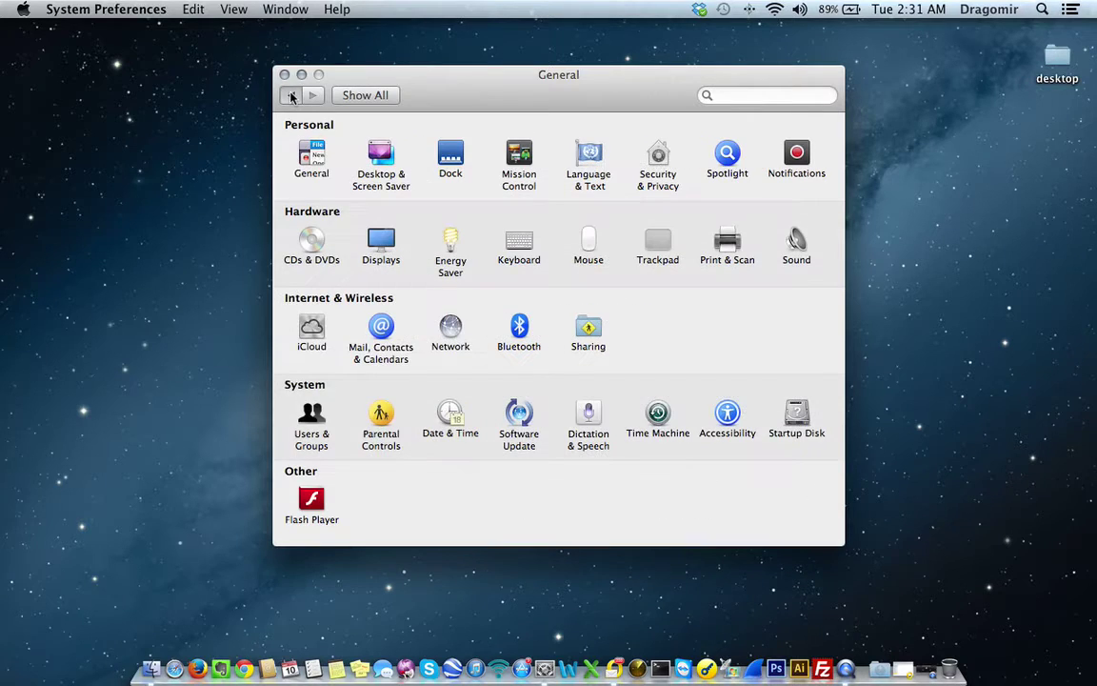
# Open Desktop & Screen Saver and scroll through Apple's Desktop Pictures grid.
pyautogui.click(381, 160)
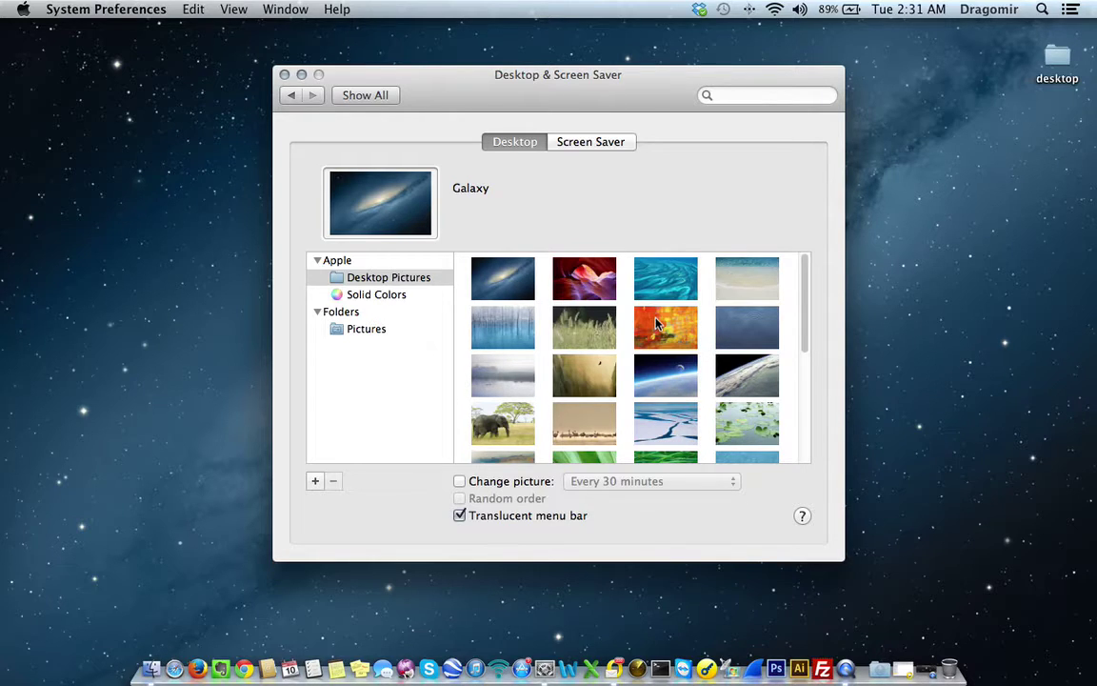
pyautogui.scroll(-10, 659, 371)
pyautogui.scroll(8, 664, 419)
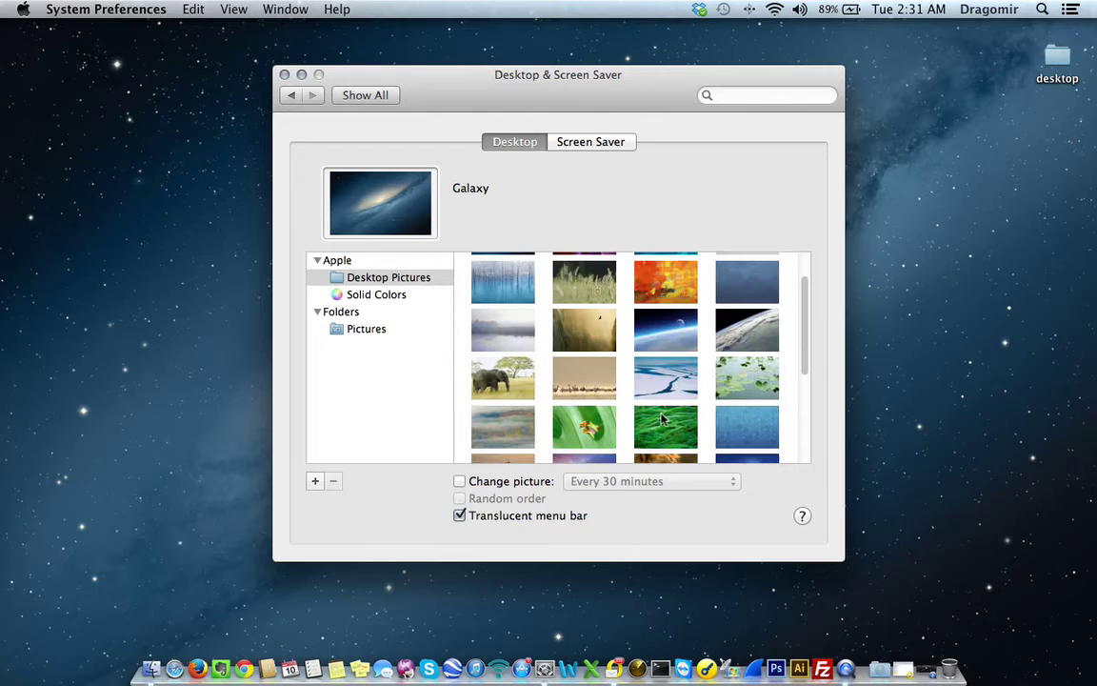
pyautogui.scroll(2, 663, 419)
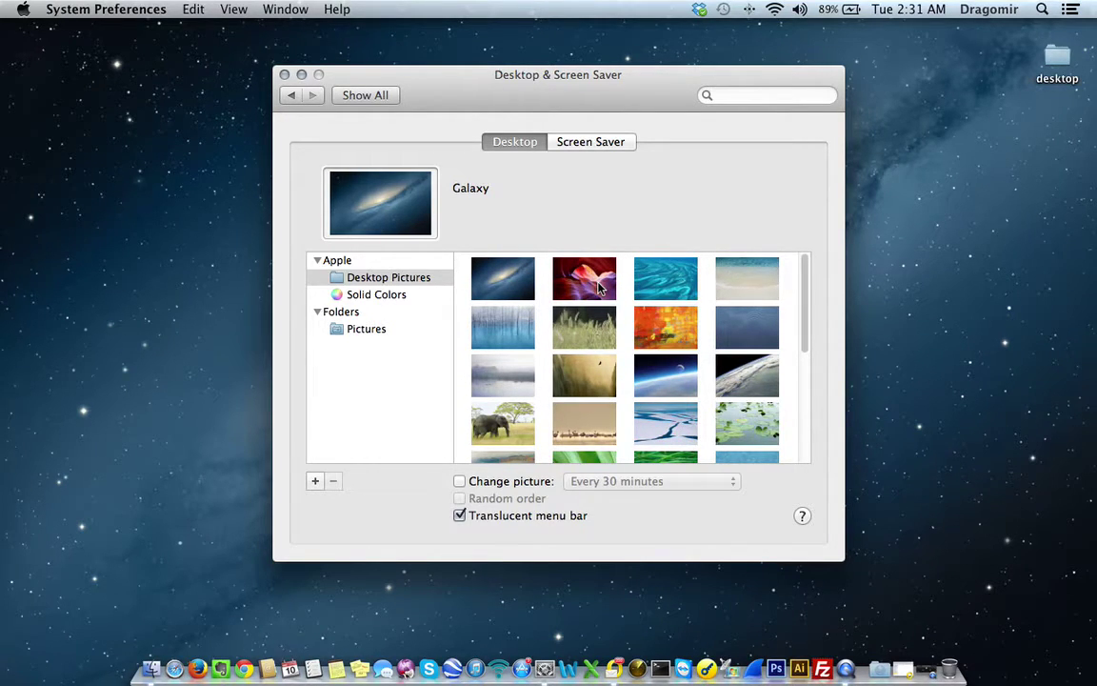
# Preview several wallpapers, including Blue Pond, Earth and Moon, and Floating Ice.
pyautogui.click(598, 286)
pyautogui.click(667, 281)
pyautogui.click(759, 291)
pyautogui.click(747, 320)
pyautogui.click(513, 332)
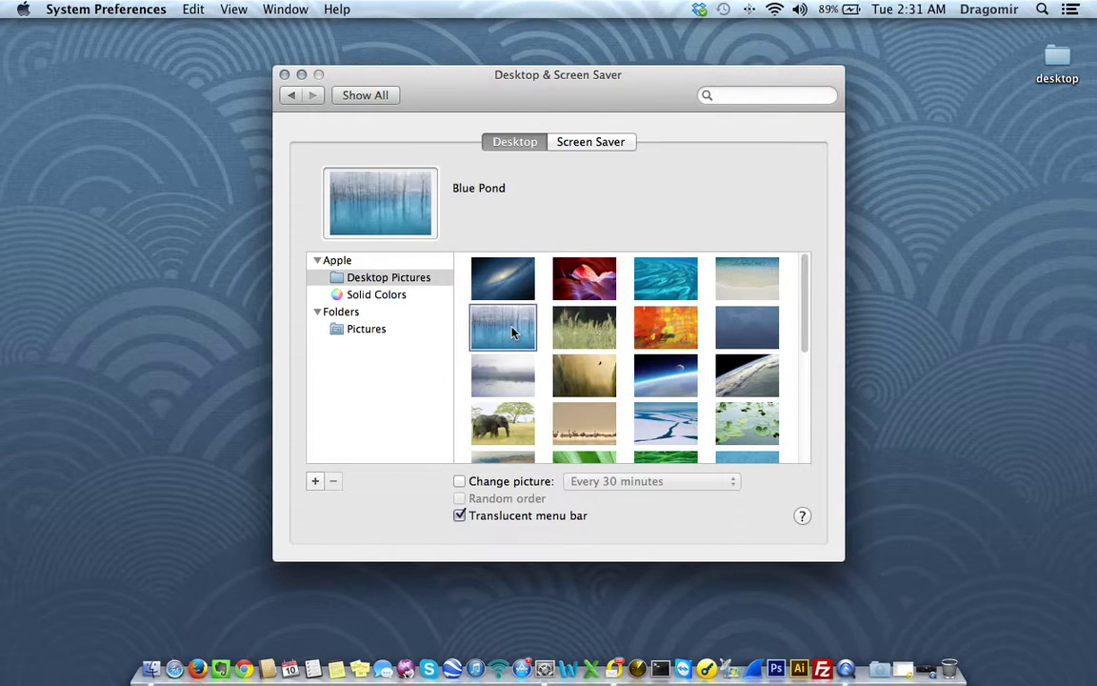
pyautogui.click(512, 381)
pyautogui.click(600, 382)
pyautogui.click(671, 386)
pyautogui.click(746, 375)
pyautogui.click(745, 421)
pyautogui.click(675, 419)
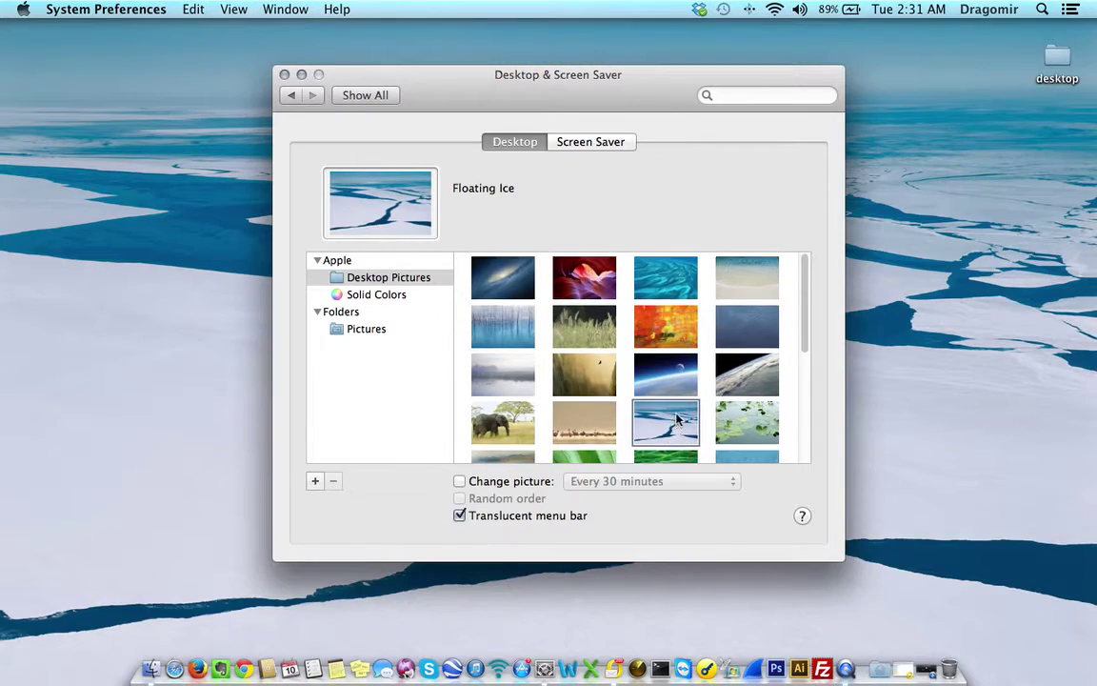
# Scroll to the bottom of the Desktop Pictures grid to reach Zebras, repositioning the window.
pyautogui.scroll(-3, 609, 381)
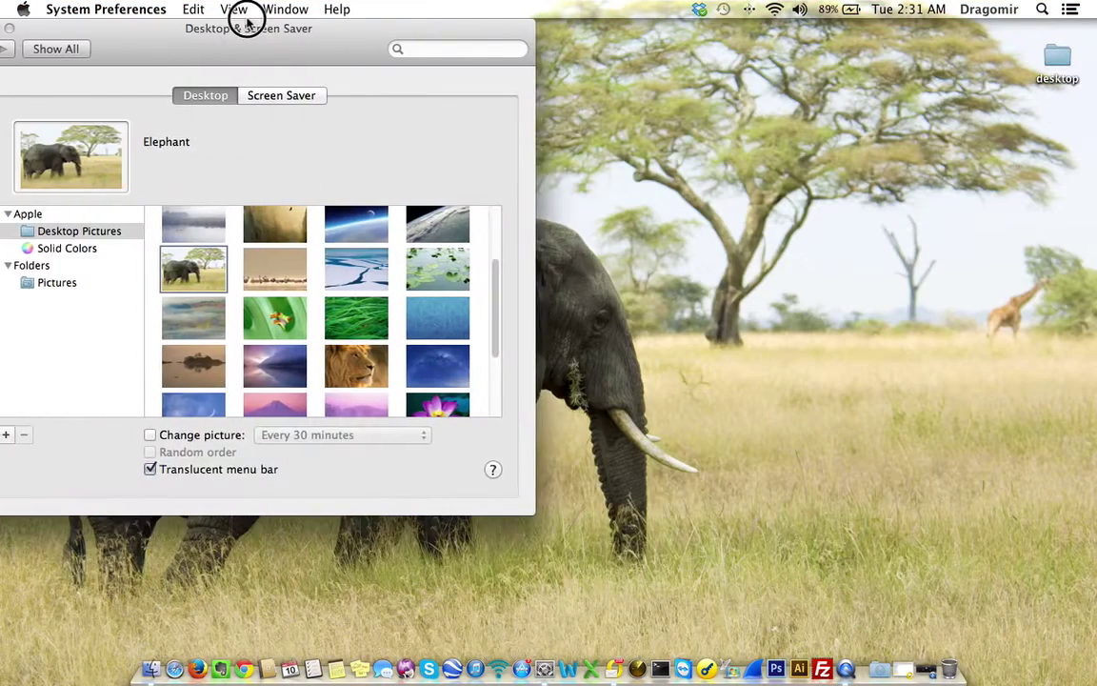
pyautogui.moveTo(244, 25); pyautogui.dragTo(318, 89)
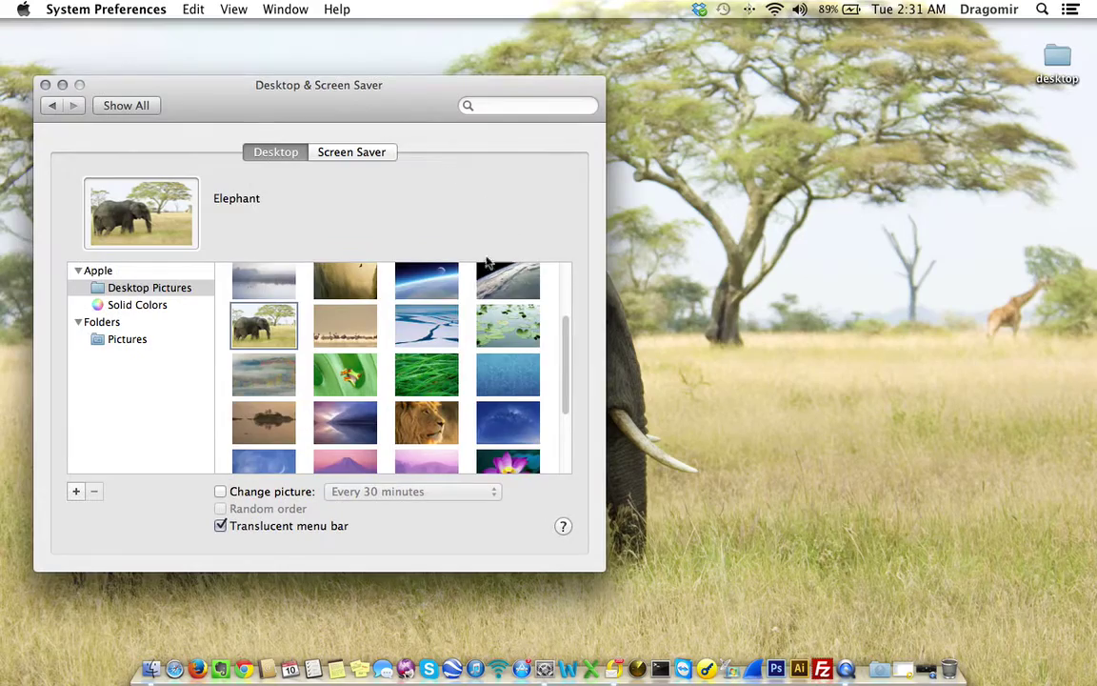
pyautogui.scroll(-5, 486, 262)
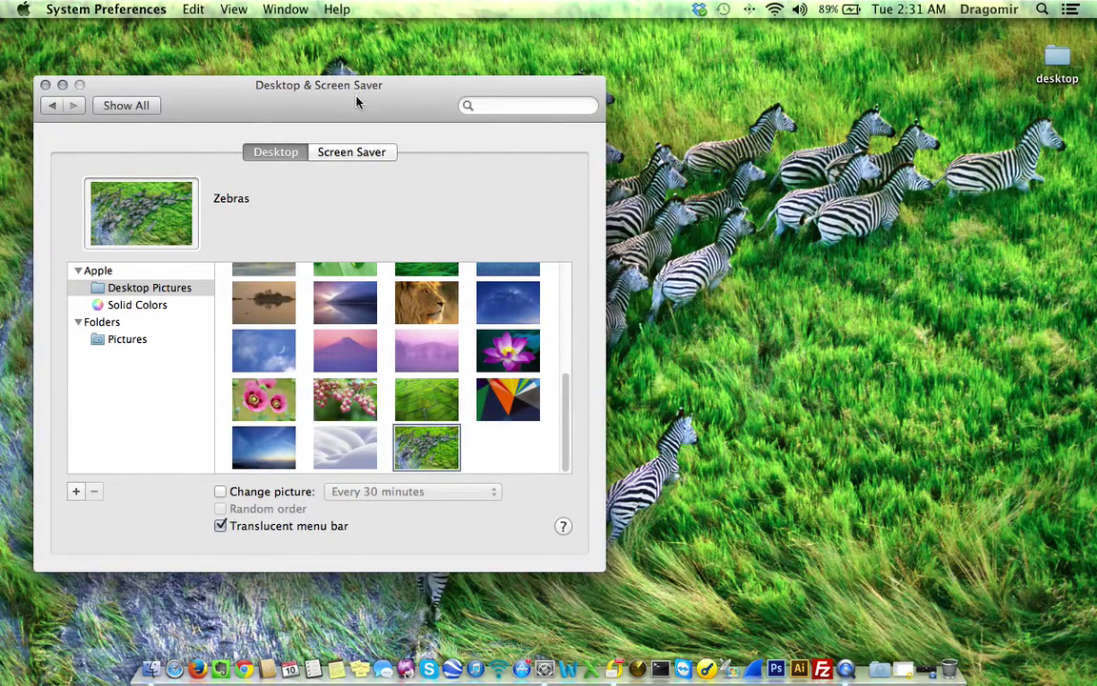
pyautogui.moveTo(357, 102); pyautogui.dragTo(557, 114)
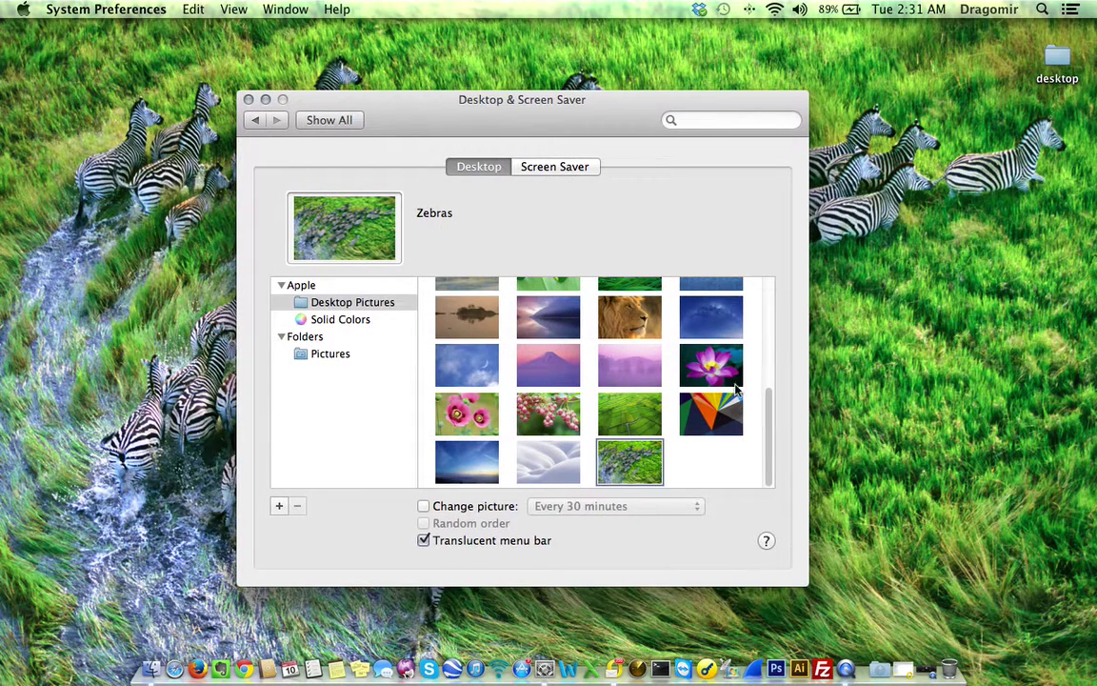
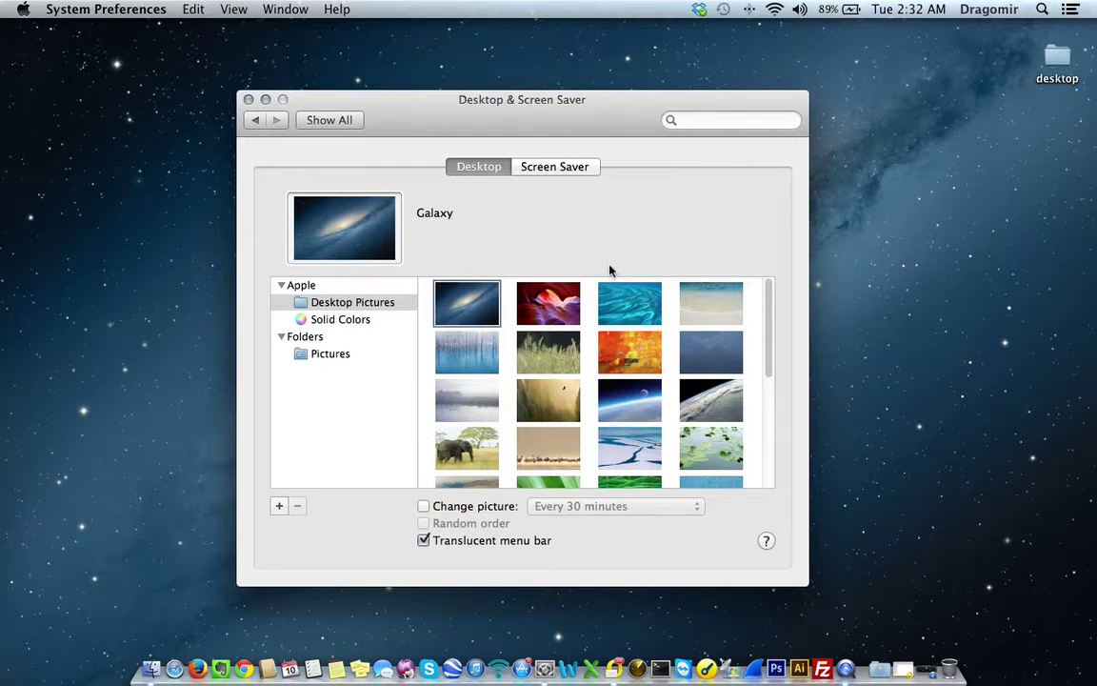
# Preview the Word of the Day screen saver full screen from the Screen Saver tab.
pyautogui.click(543, 166)
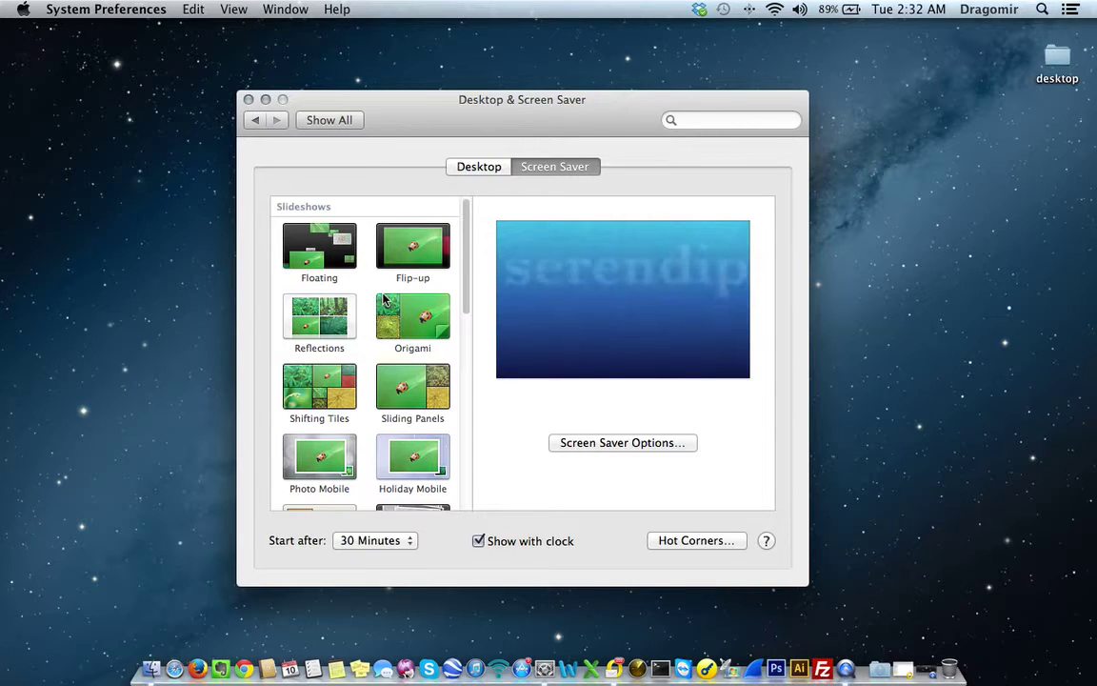
pyautogui.scroll(-2, 303, 357)
pyautogui.scroll(-6, 303, 357)
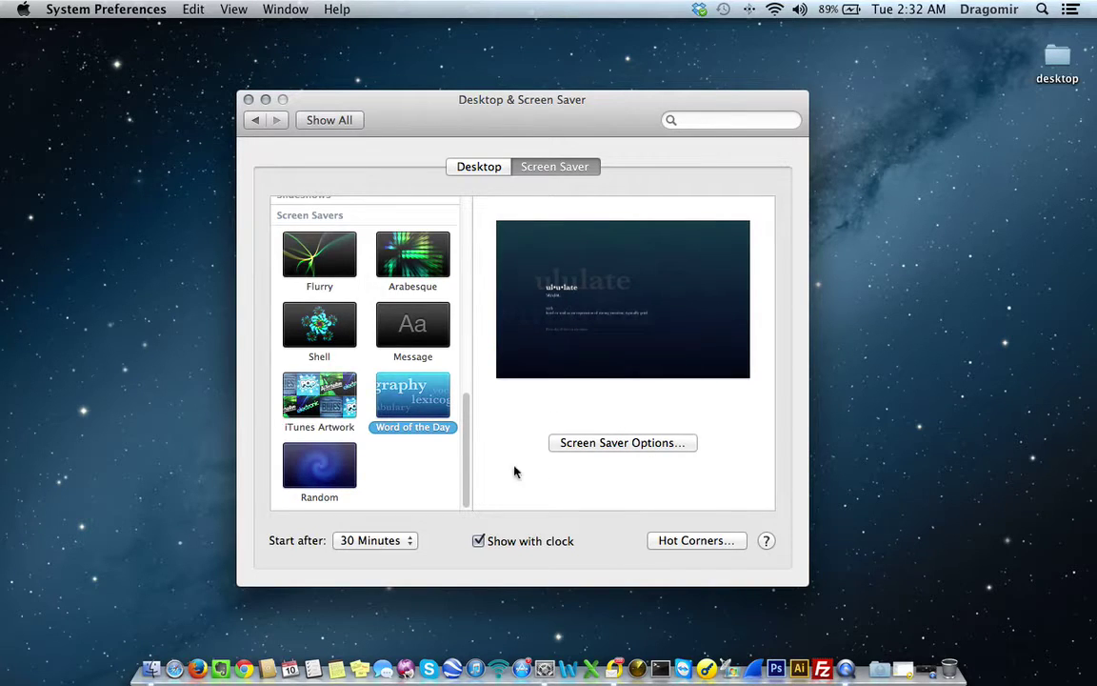
pyautogui.click(625, 359)
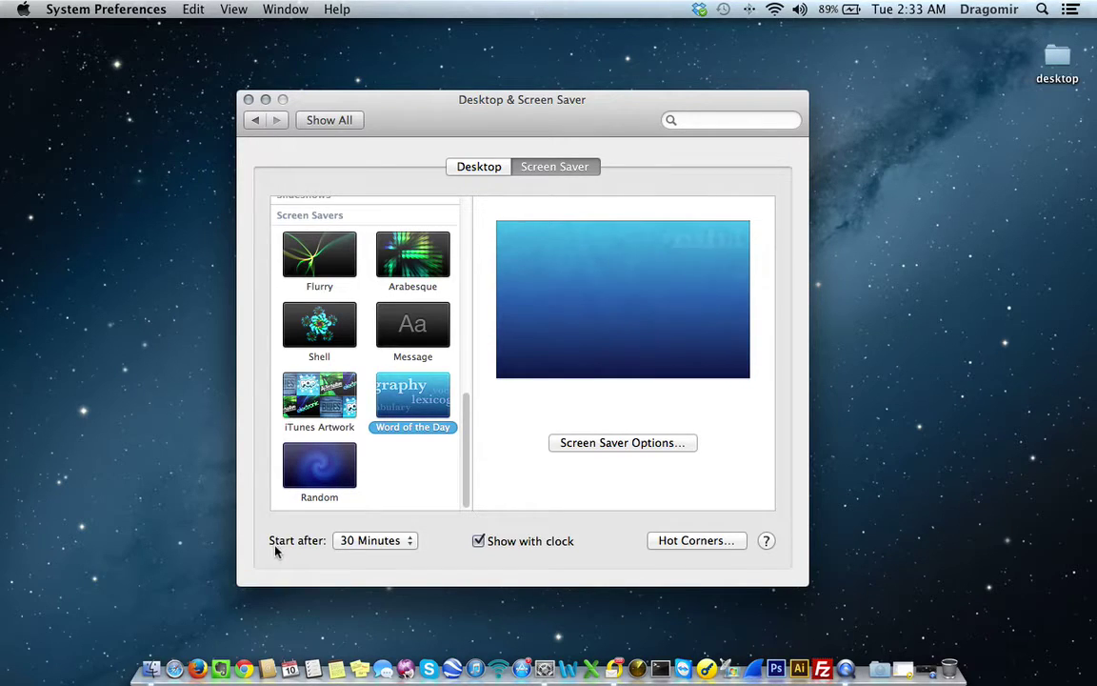
# Keep the 30-minute start delay, turn on Show with clock, and return to all panes.
pyautogui.click(370, 540)
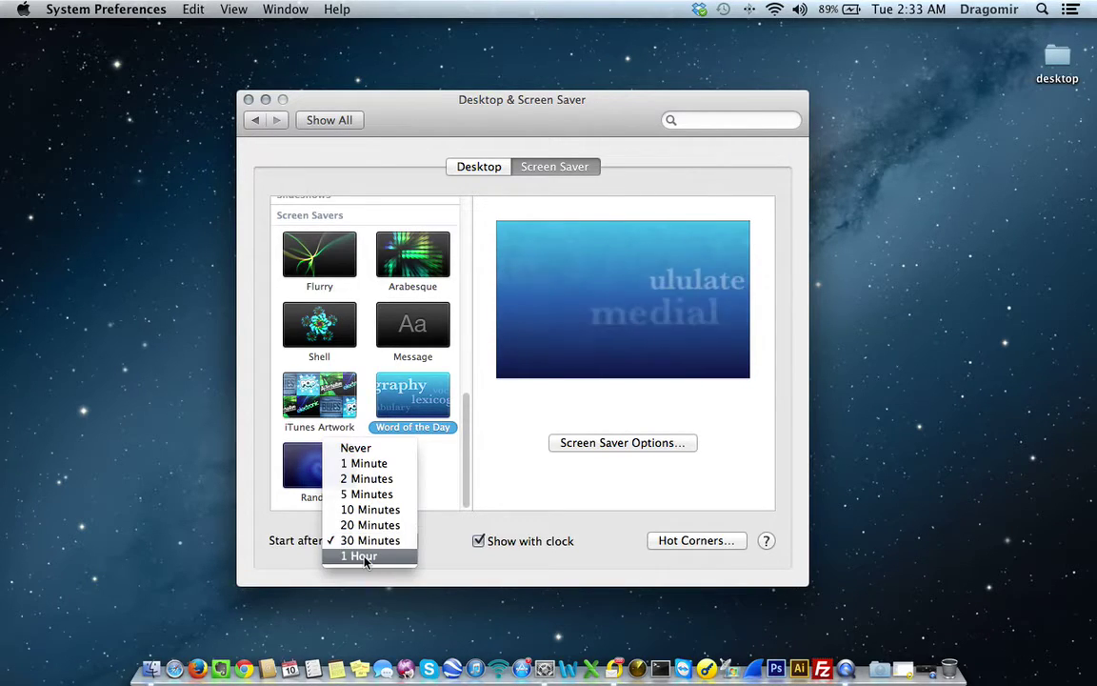
pyautogui.click(591, 540)
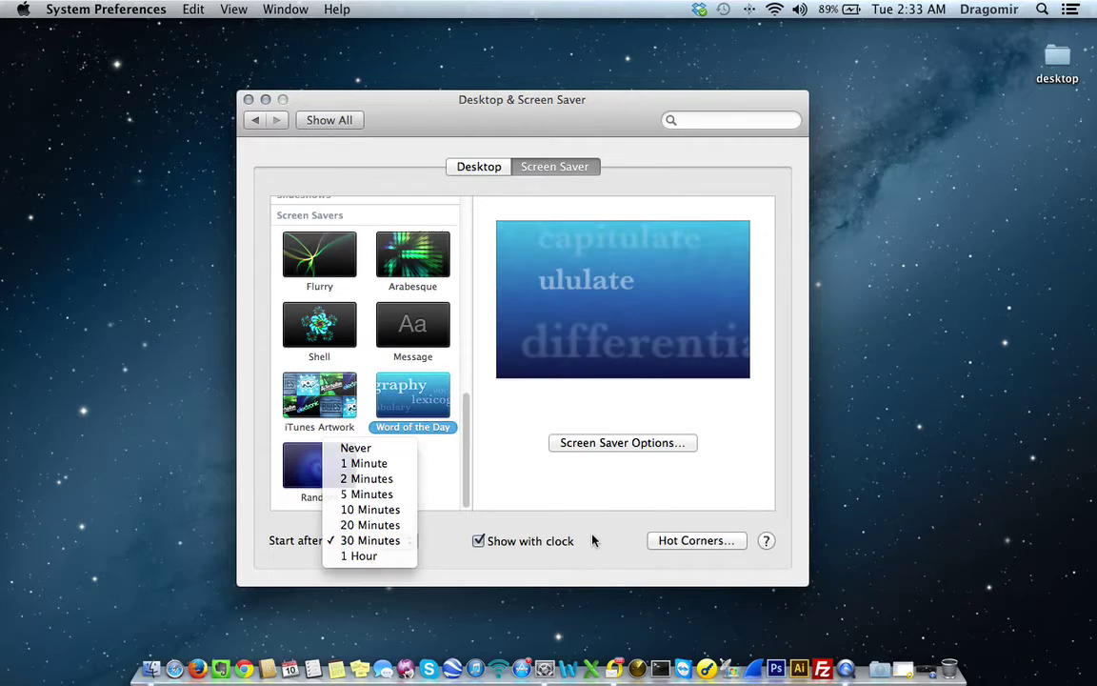
pyautogui.click(482, 543)
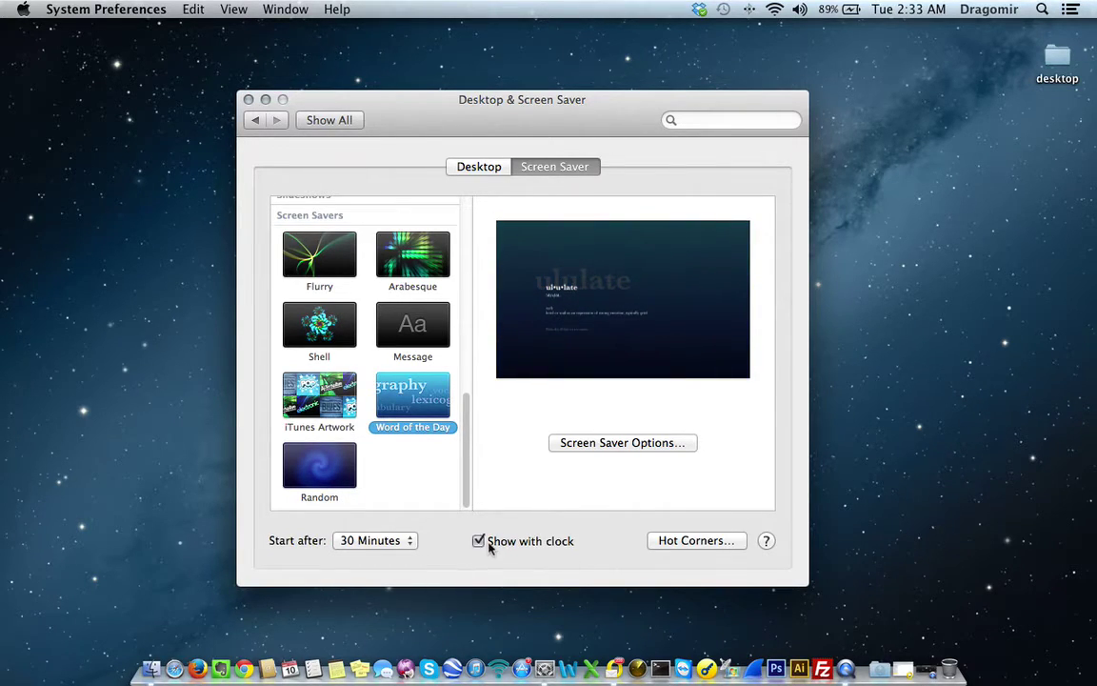
pyautogui.click(254, 120)
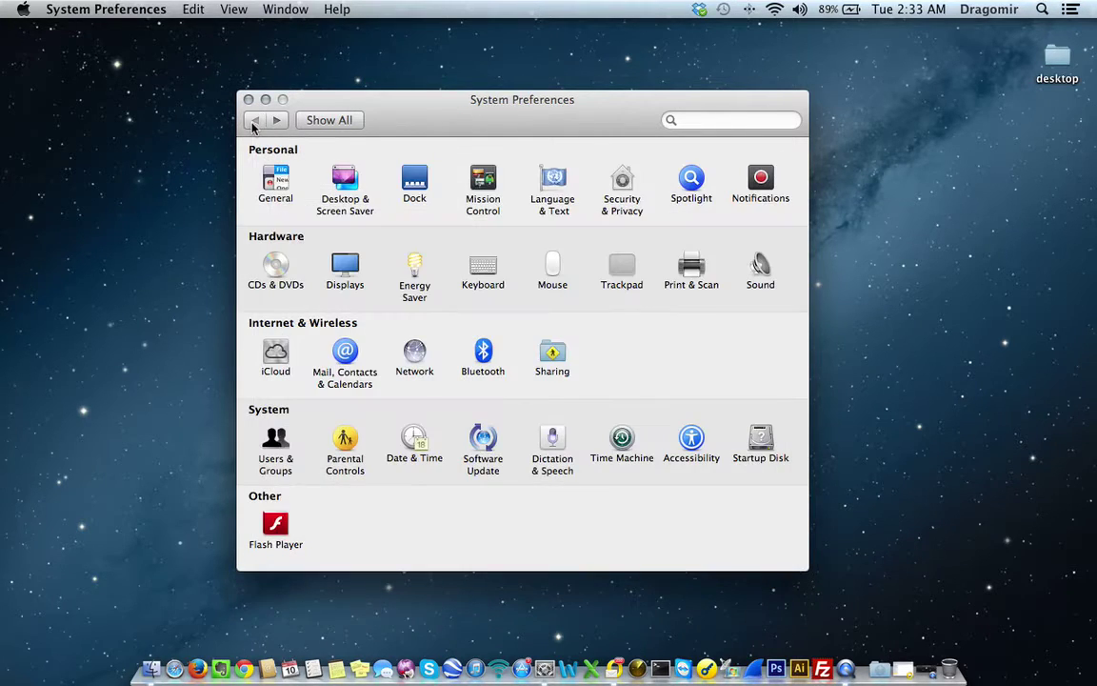
# In the Dock pane, resize the Dock icons and turn on magnification.
pyautogui.click(417, 179)
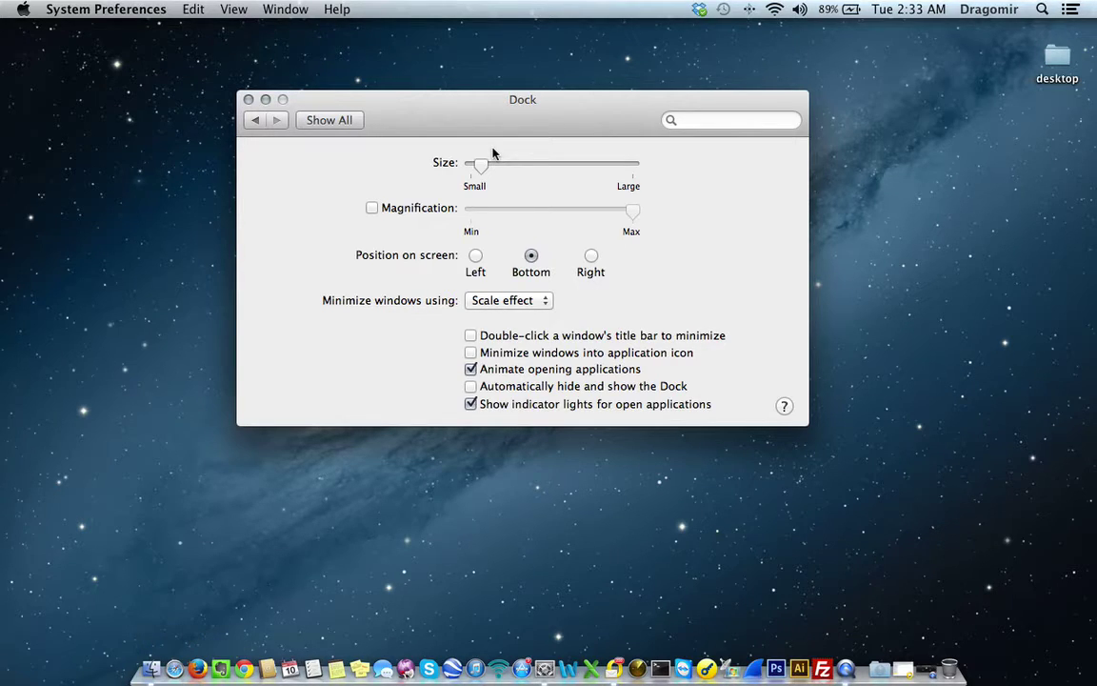
pyautogui.moveTo(478, 164)
pyautogui.mouseDown()
pyautogui.moveTo(562, 168)
pyautogui.moveTo(479, 175)
pyautogui.mouseUp()
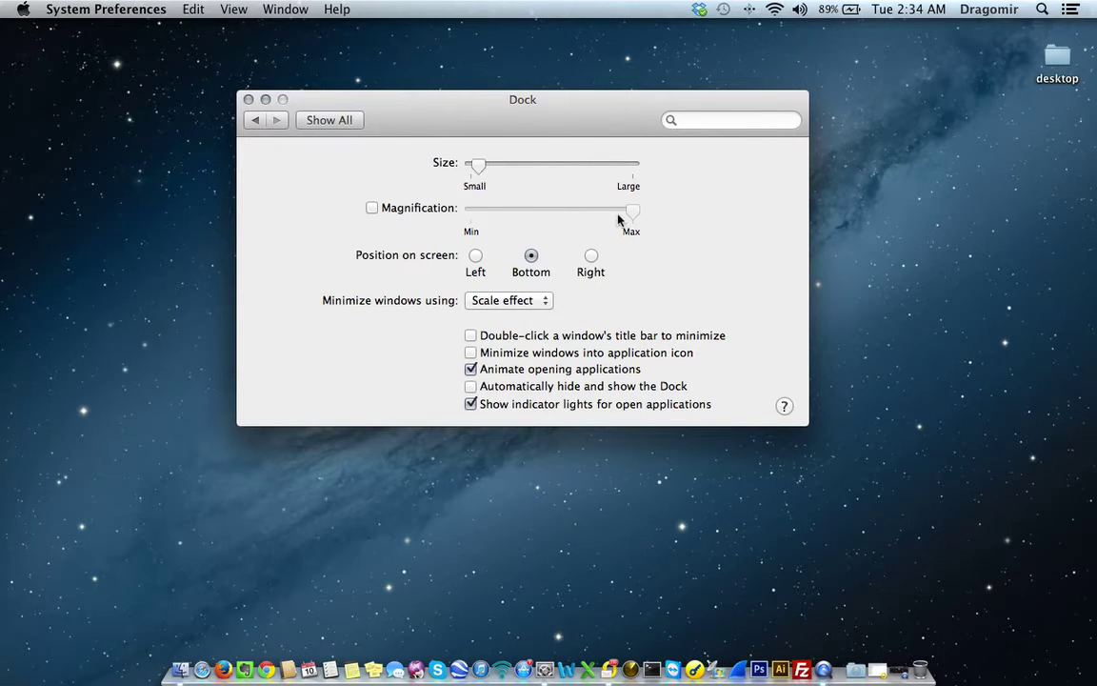
pyautogui.click(400, 211)
pyautogui.doubleClick(398, 211)
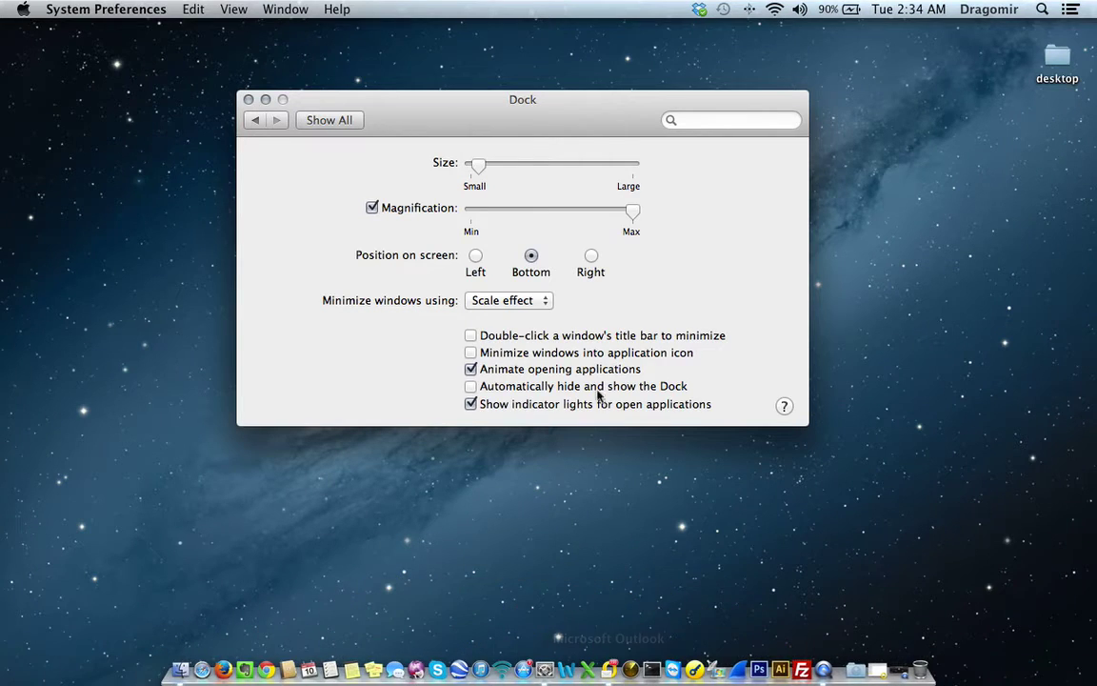
# Set magnification to about half strength, then switch it off and move the Dock left.
pyautogui.moveTo(631, 211); pyautogui.dragTo(548, 213)
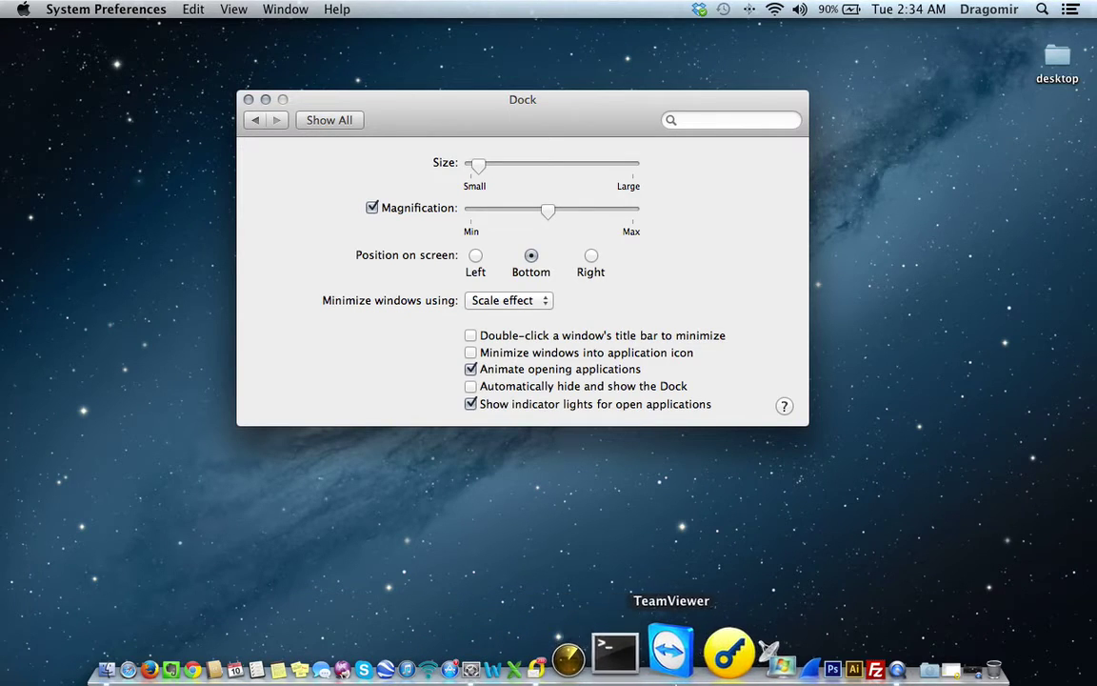
pyautogui.click(391, 206)
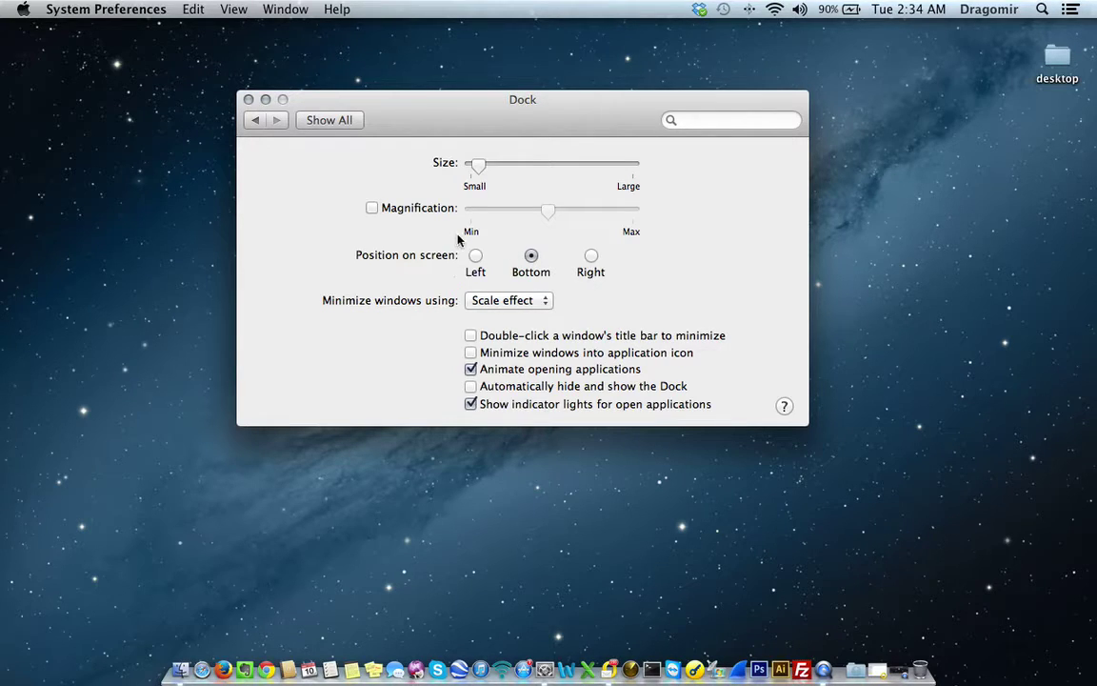
pyautogui.click(475, 256)
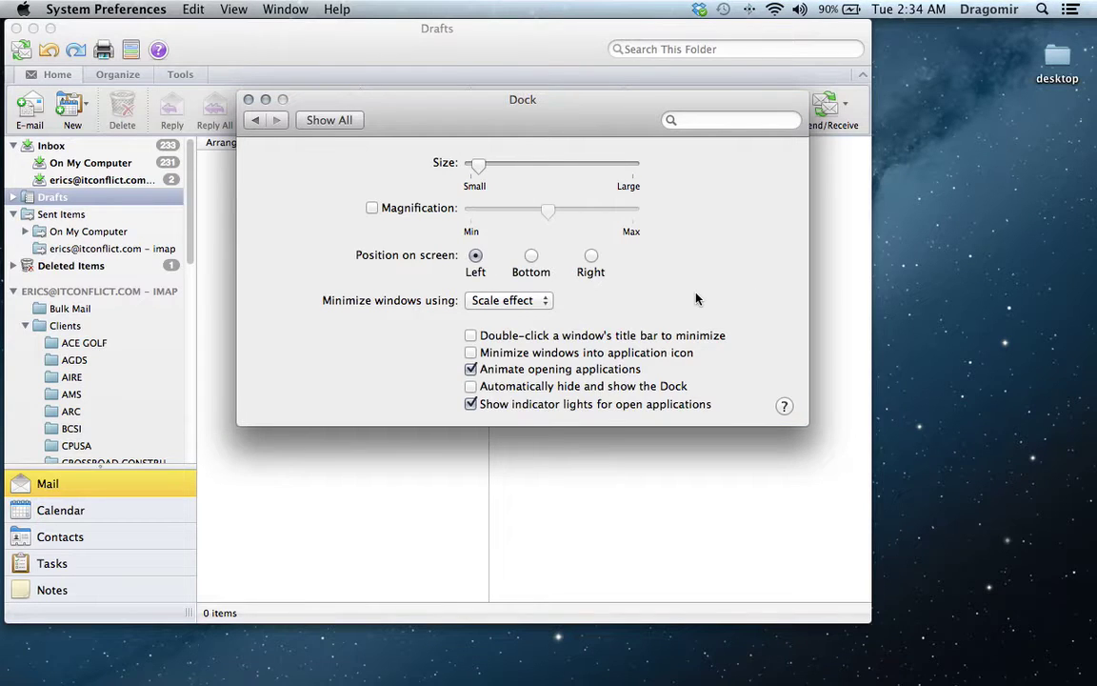
# Minimize Outlook, then move the Dock right, left, and back to the bottom.
pyautogui.click(33, 28)
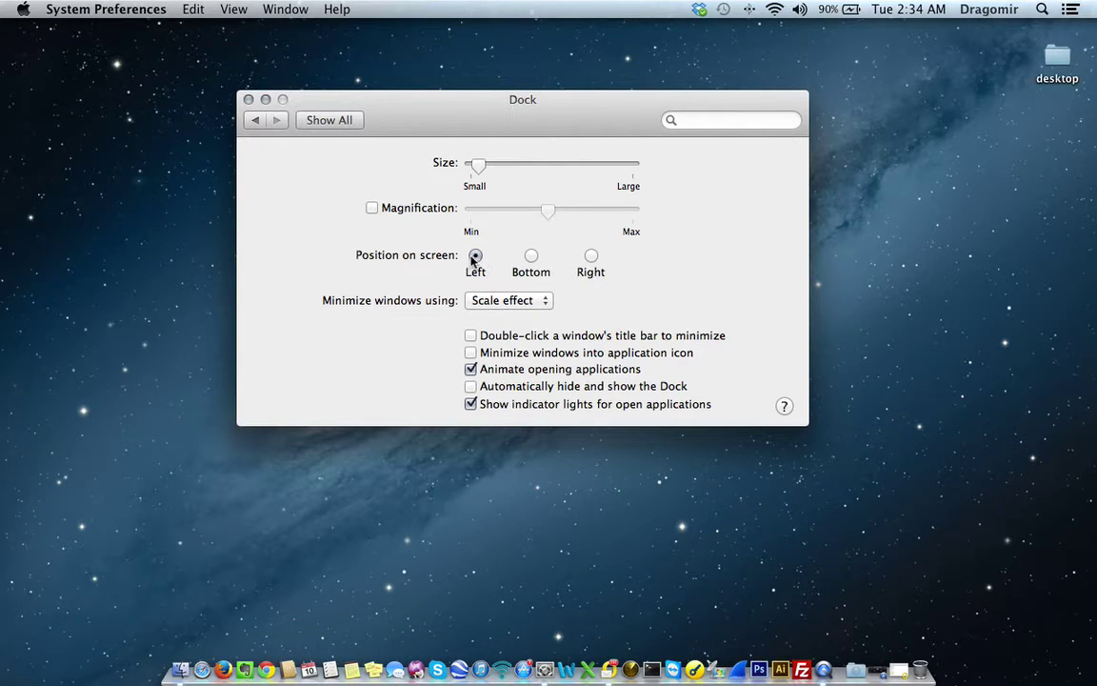
pyautogui.click(590, 256)
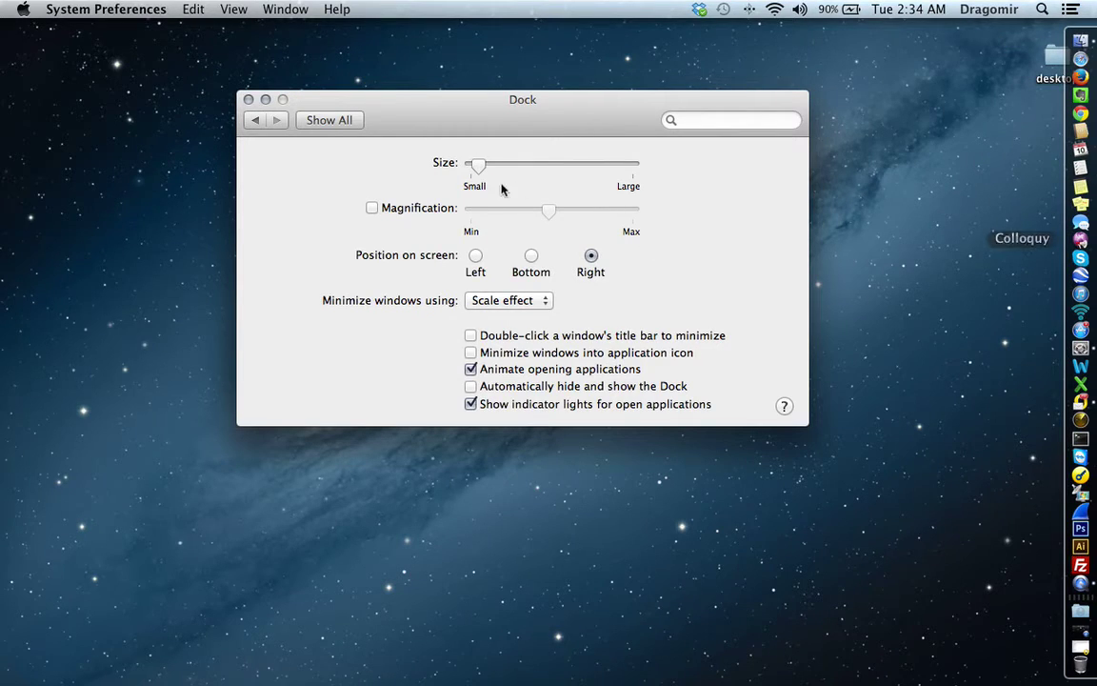
pyautogui.click(475, 255)
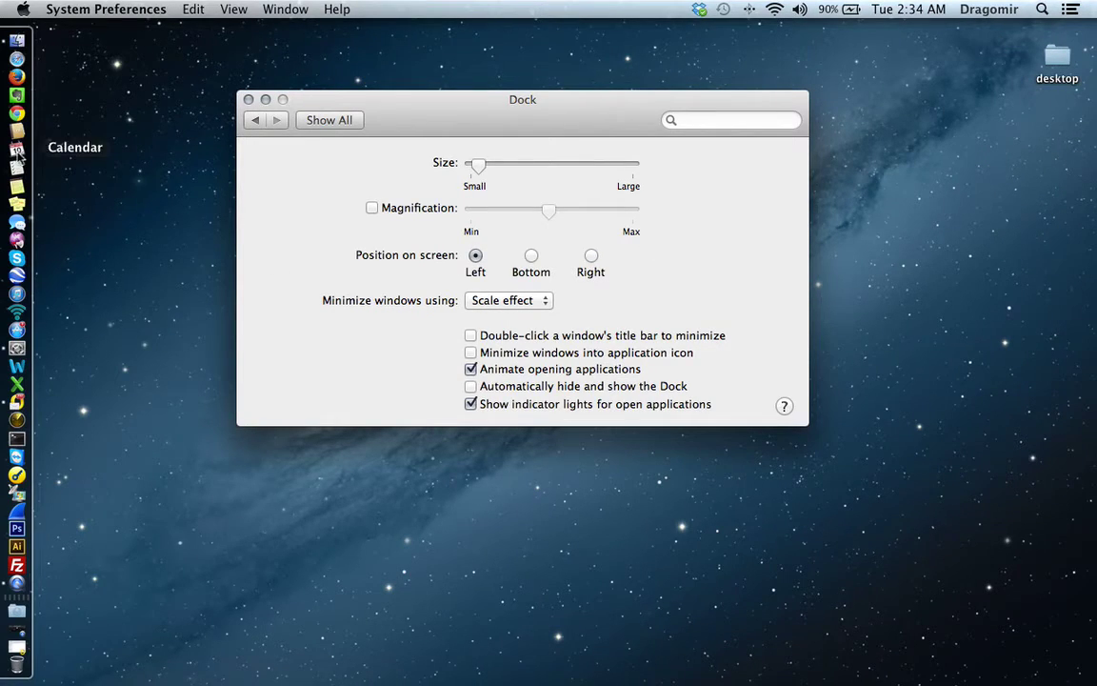
pyautogui.click(531, 256)
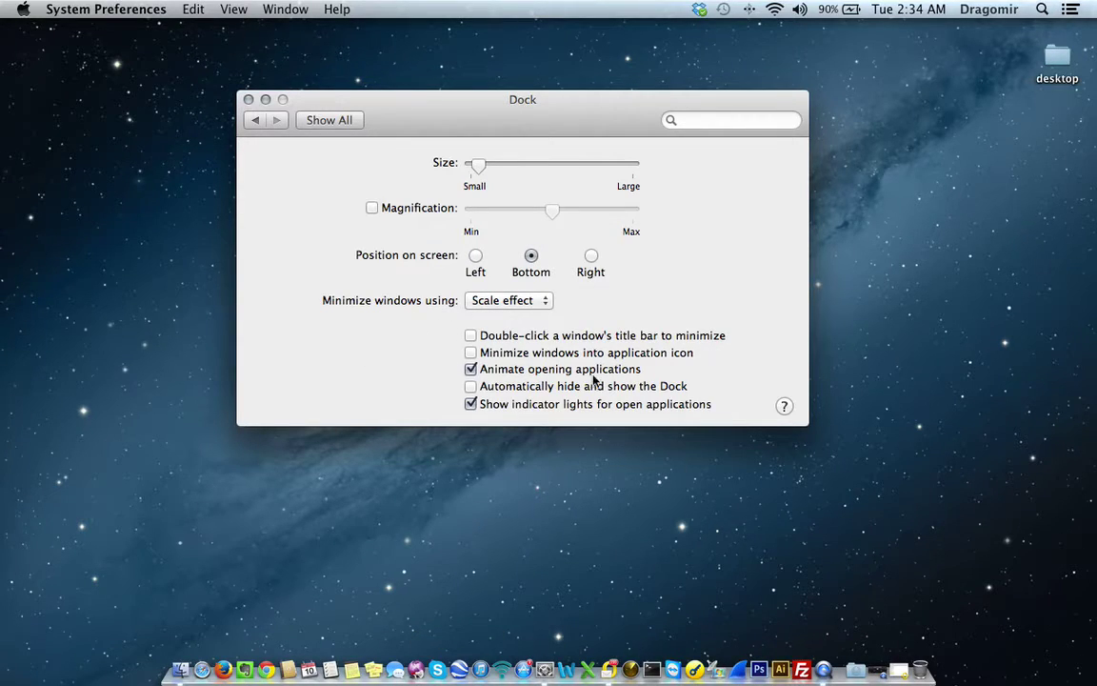
# Keep the Scale minimize effect and test it by minimizing and restoring the window.
pyautogui.click(495, 302)
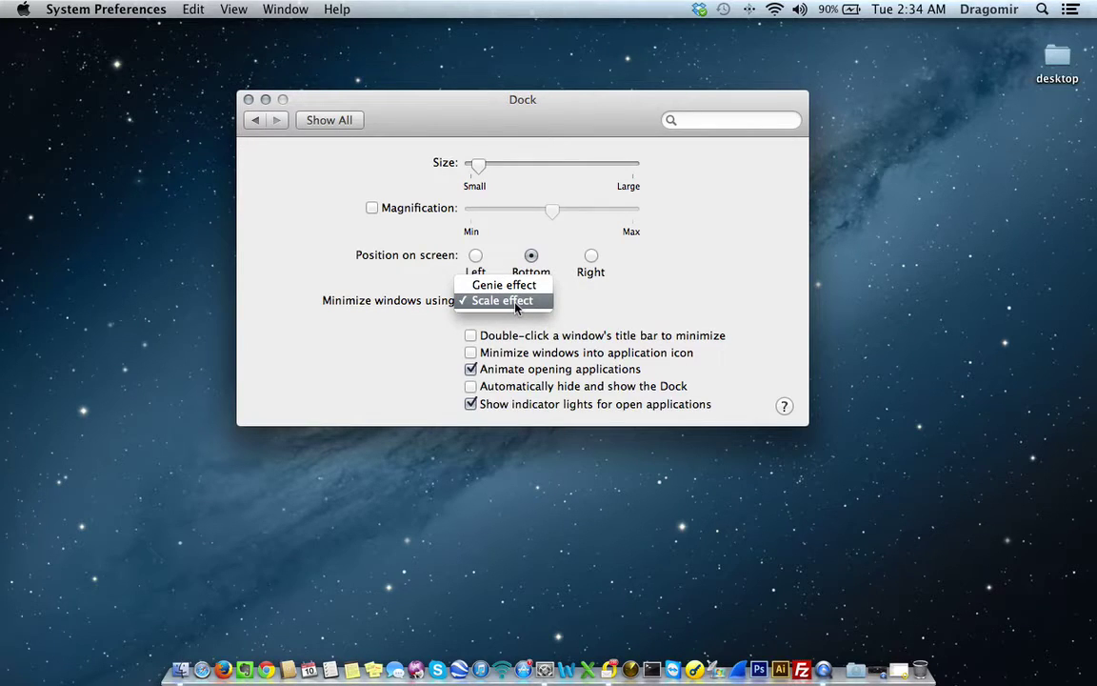
pyautogui.click(515, 302)
pyautogui.click(266, 100)
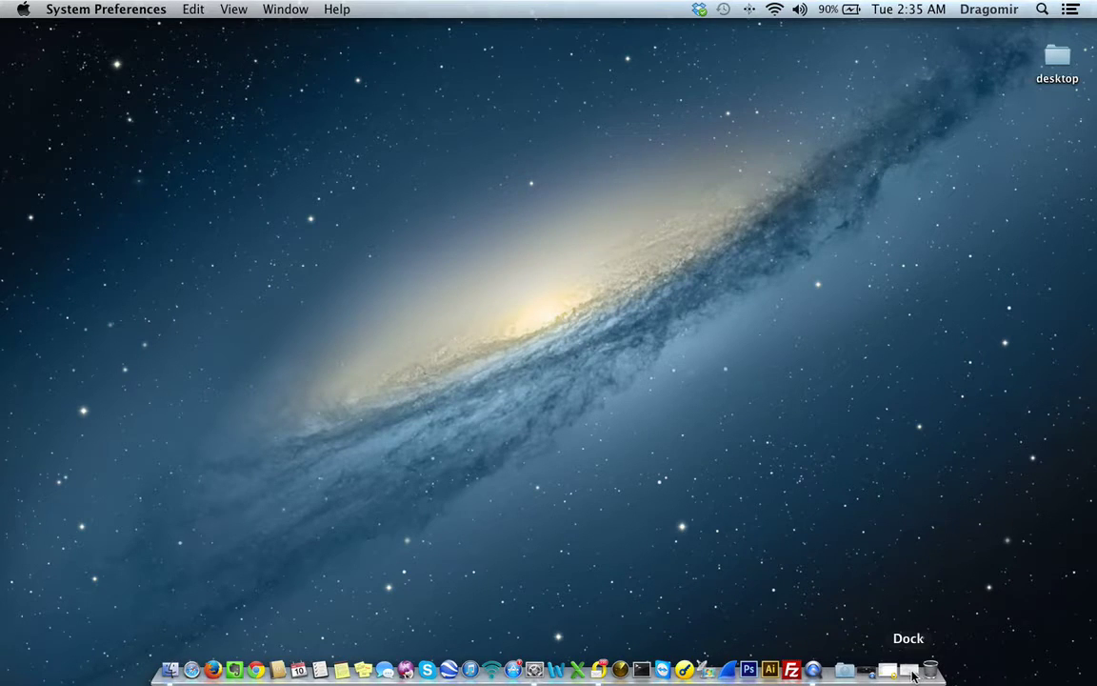
pyautogui.click(911, 670)
# Test the Genie minimize effect on the window, then set it back to Scale effect.
pyautogui.click(485, 298)
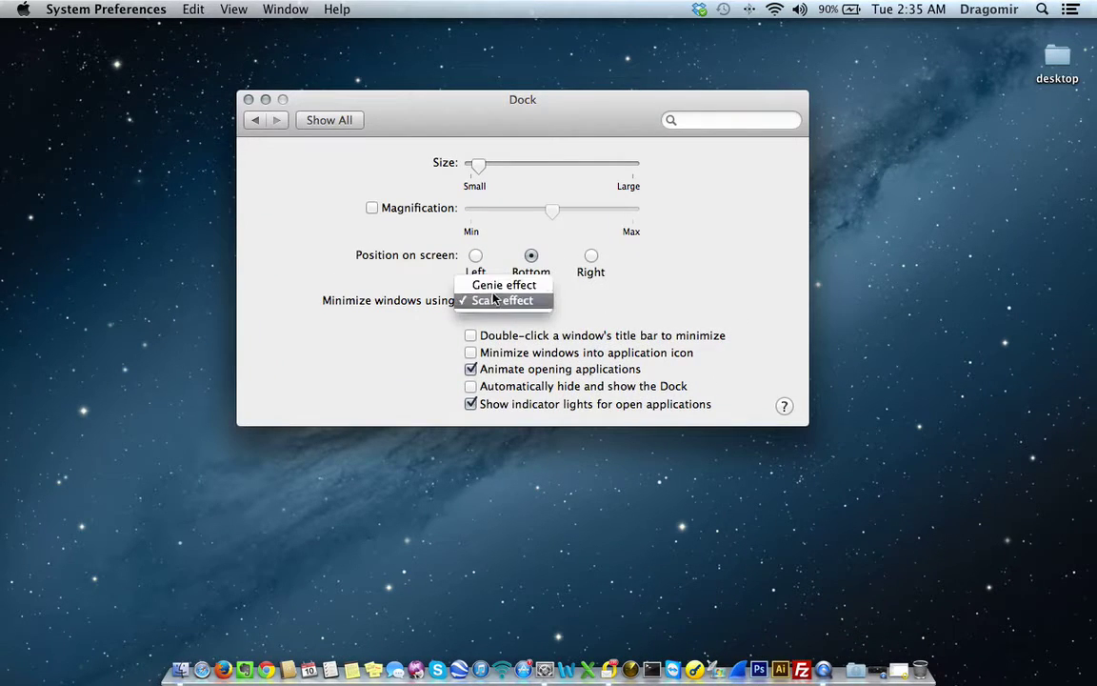
pyautogui.click(505, 285)
pyautogui.click(264, 99)
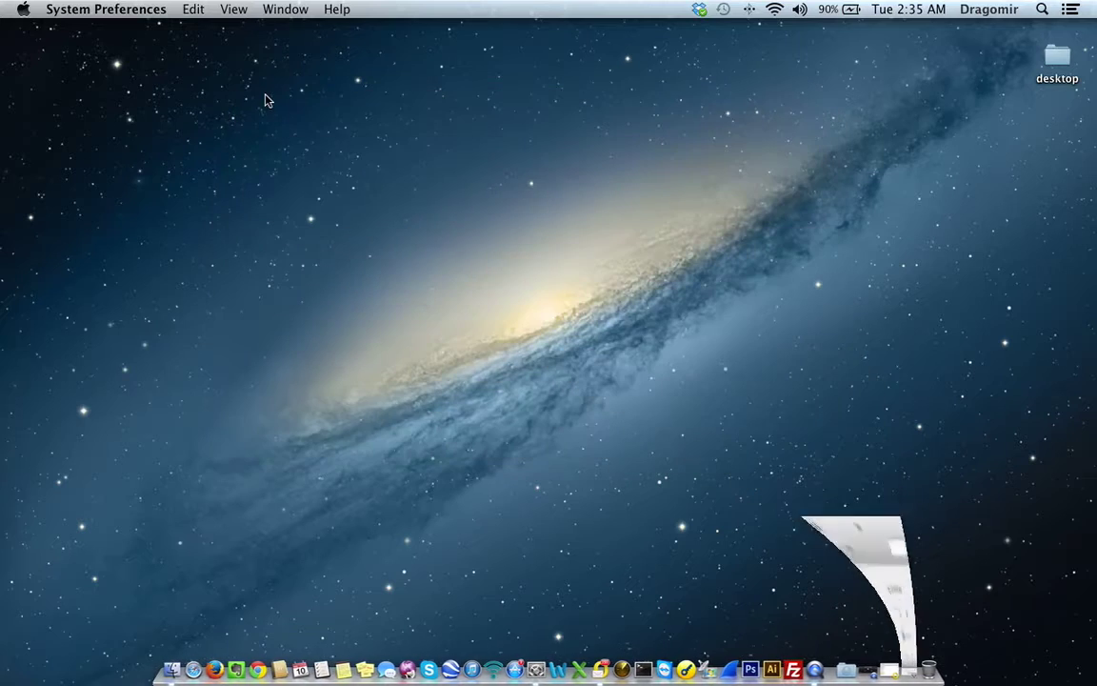
pyautogui.click(910, 670)
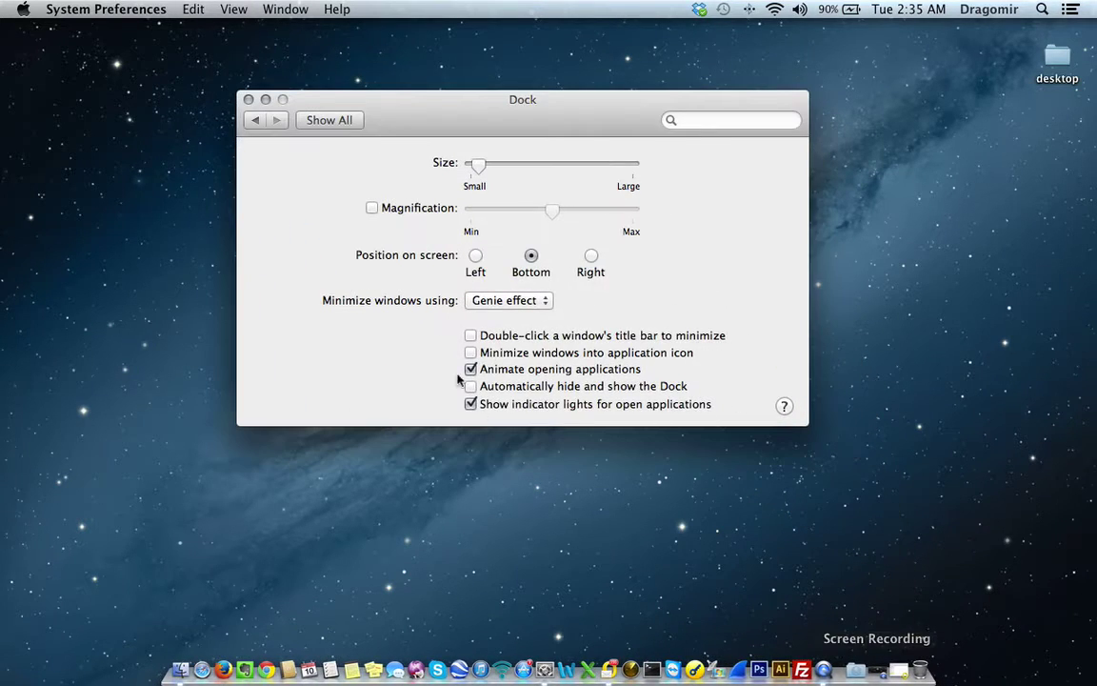
pyautogui.click(504, 301)
pyautogui.click(501, 317)
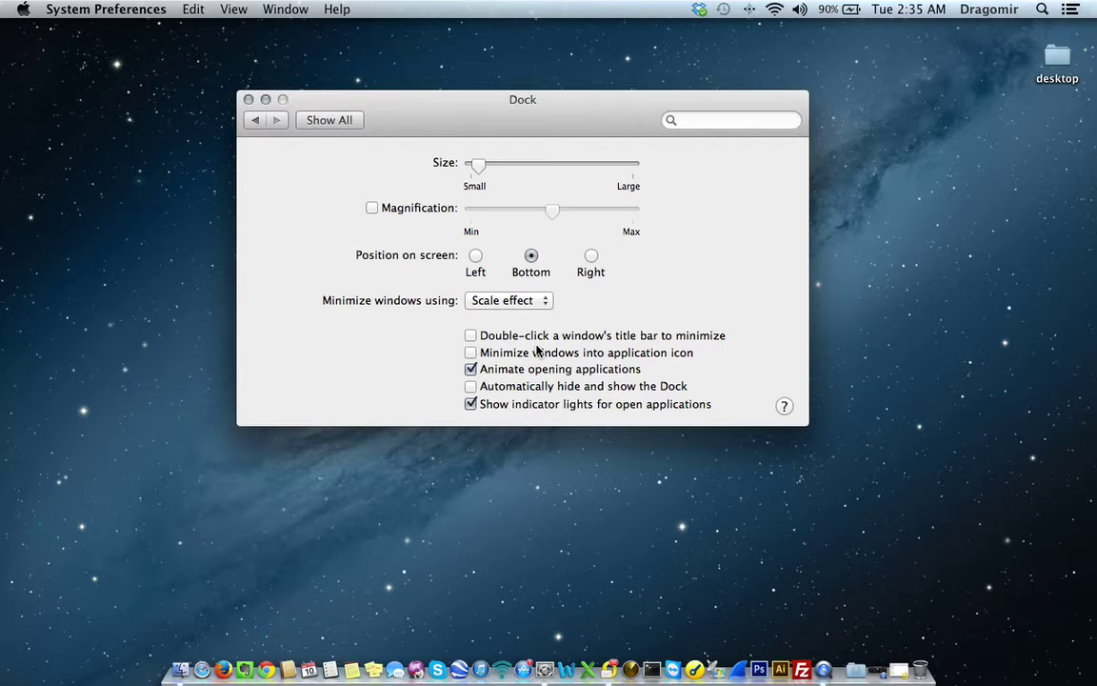
# View the Text, Region and Input Sources tabs of Language & Text, then return.
pyautogui.click(257, 121)
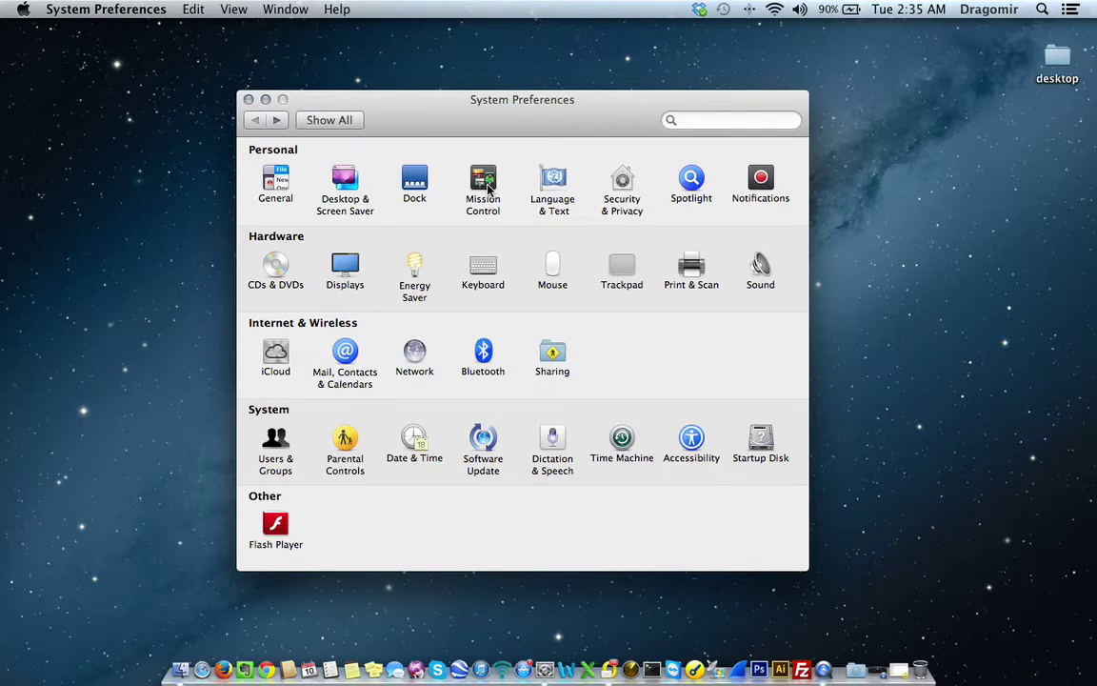
pyautogui.click(550, 177)
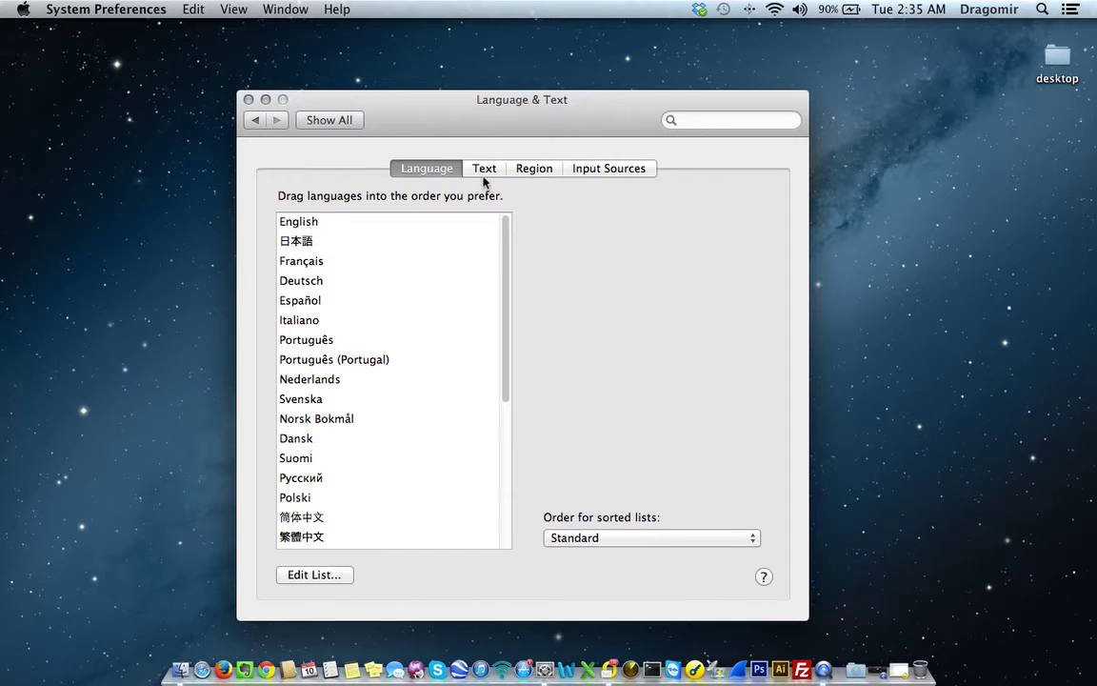
pyautogui.click(484, 169)
pyautogui.click(534, 169)
pyautogui.click(595, 168)
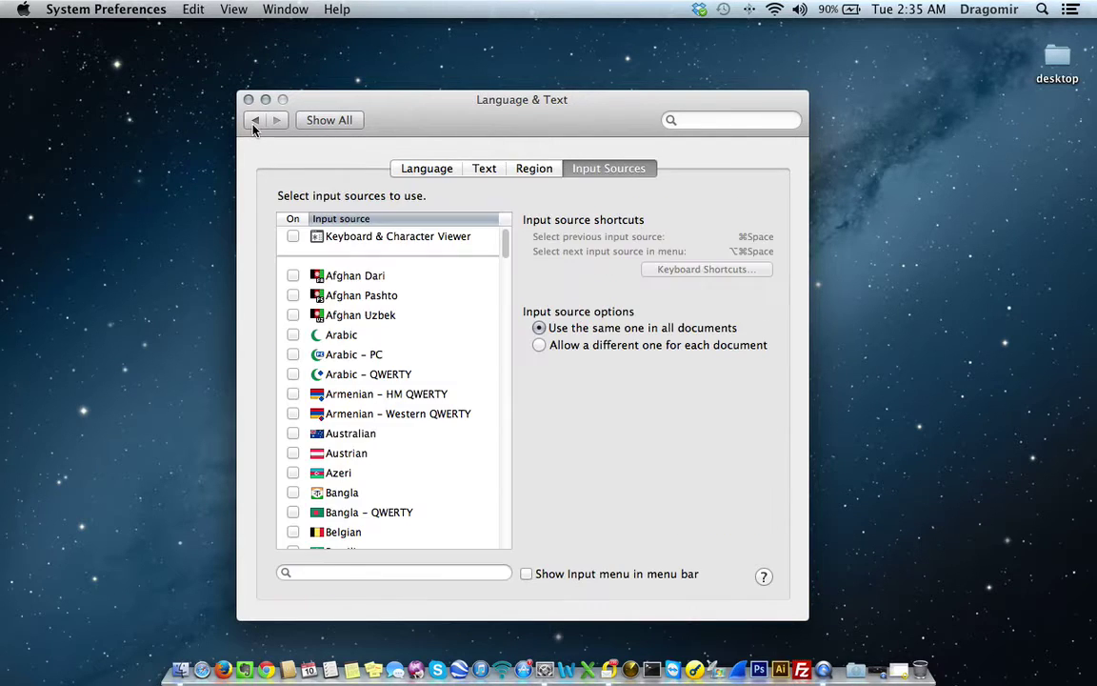
pyautogui.click(254, 120)
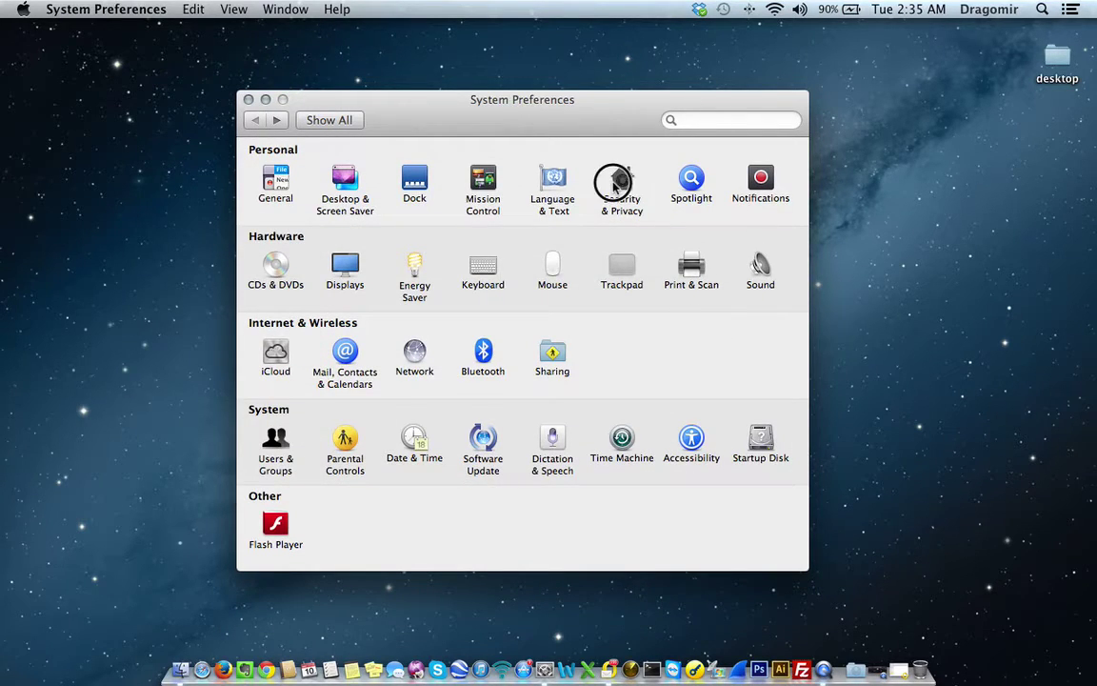
pyautogui.click(613, 184)
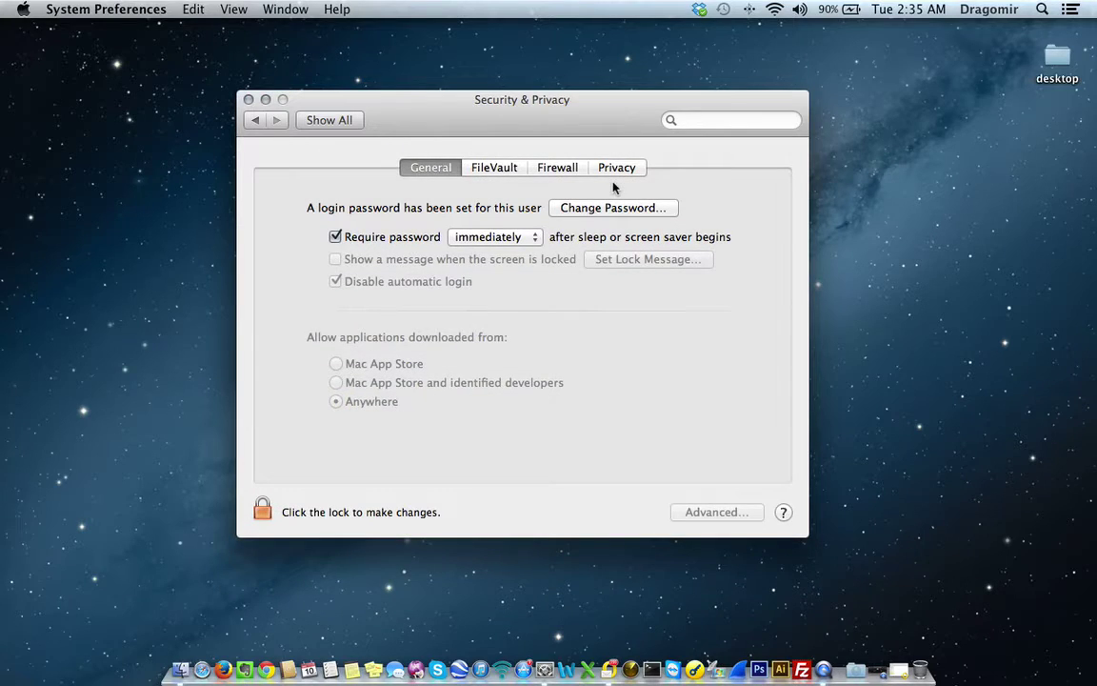
pyautogui.click(559, 168)
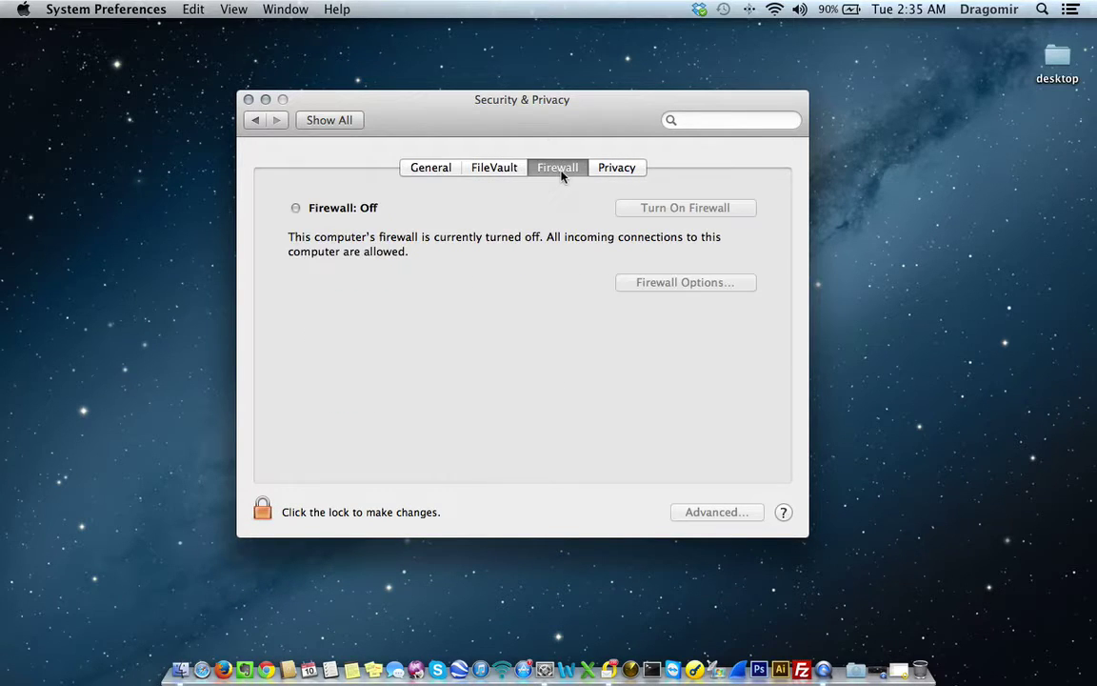
pyautogui.click(615, 171)
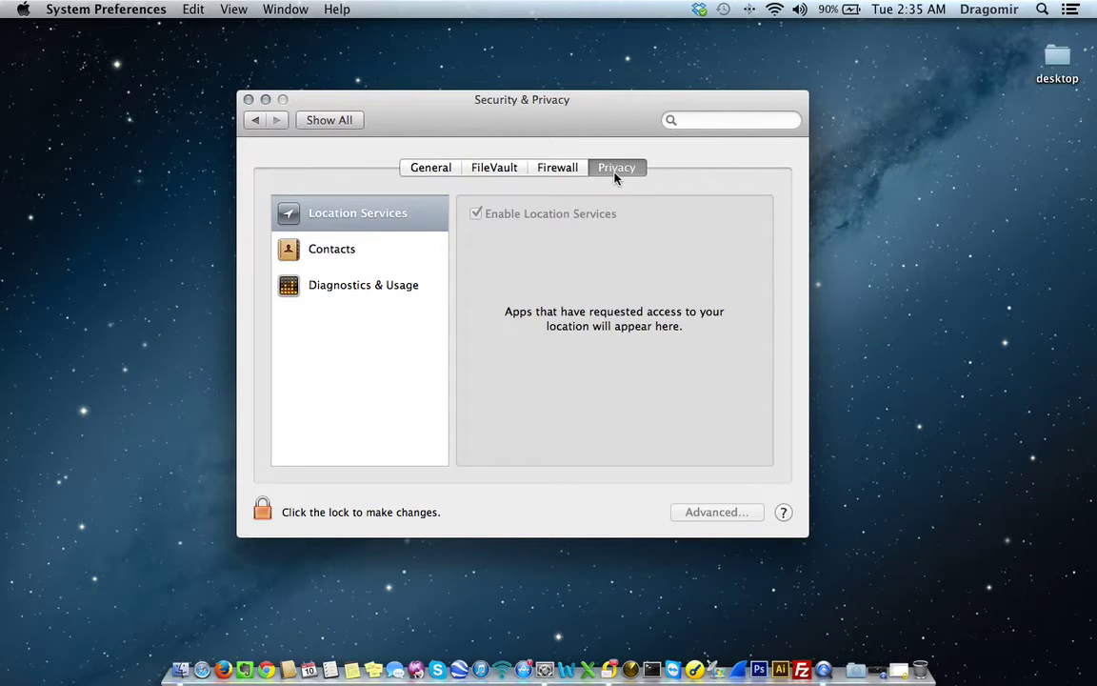
pyautogui.click(443, 173)
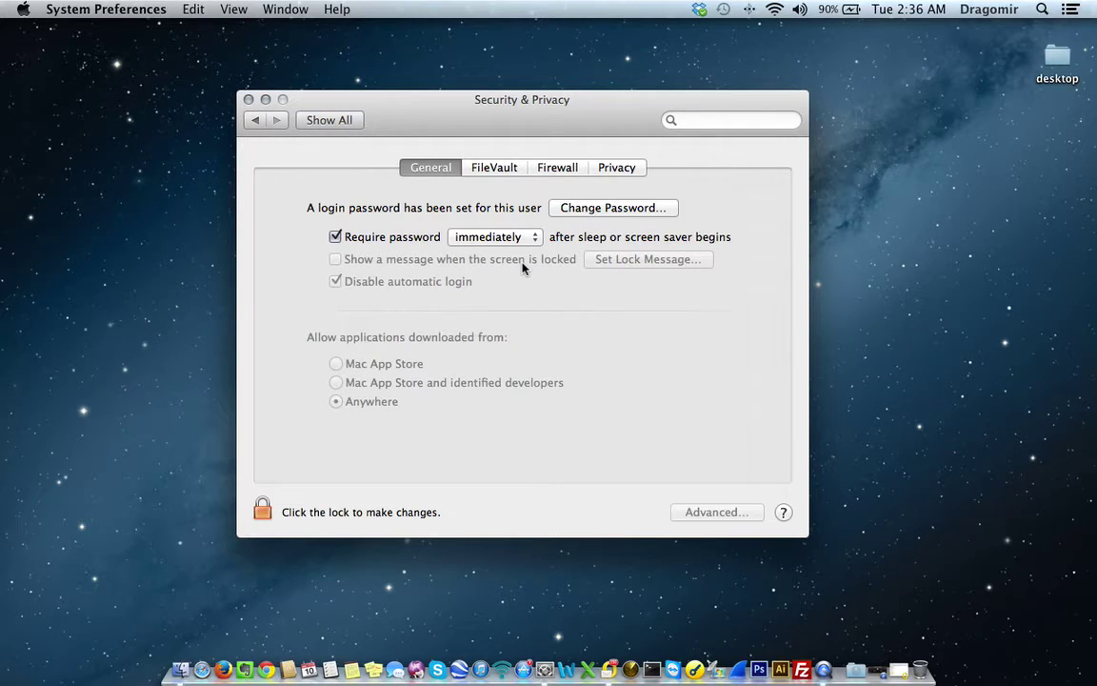
pyautogui.click(255, 124)
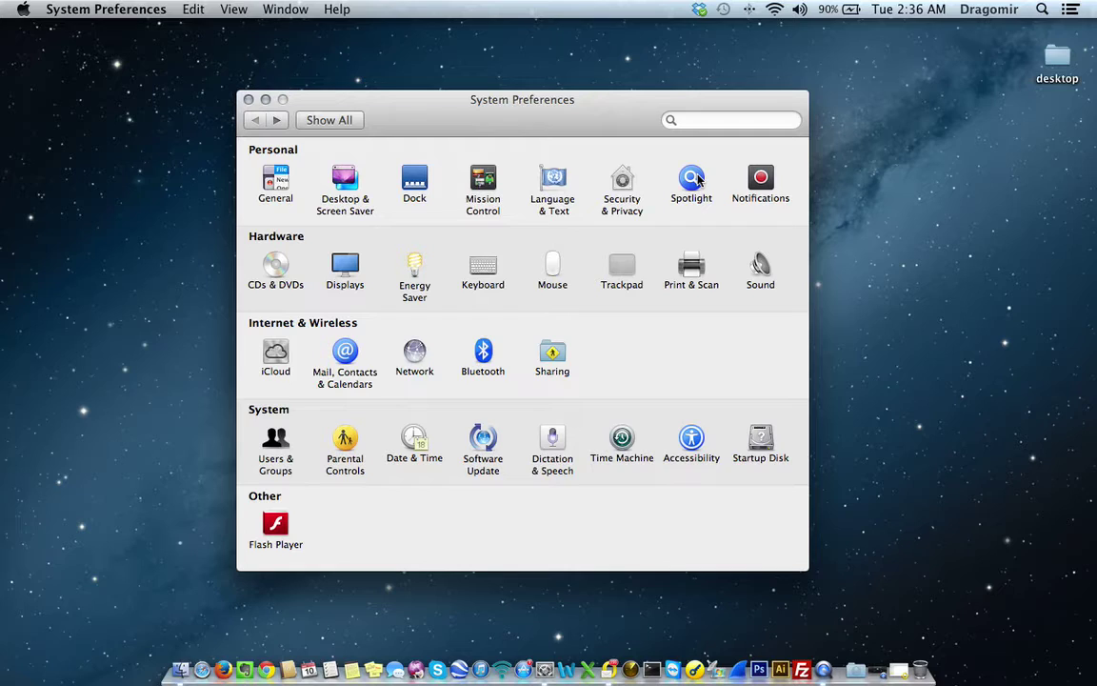
pyautogui.click(760, 179)
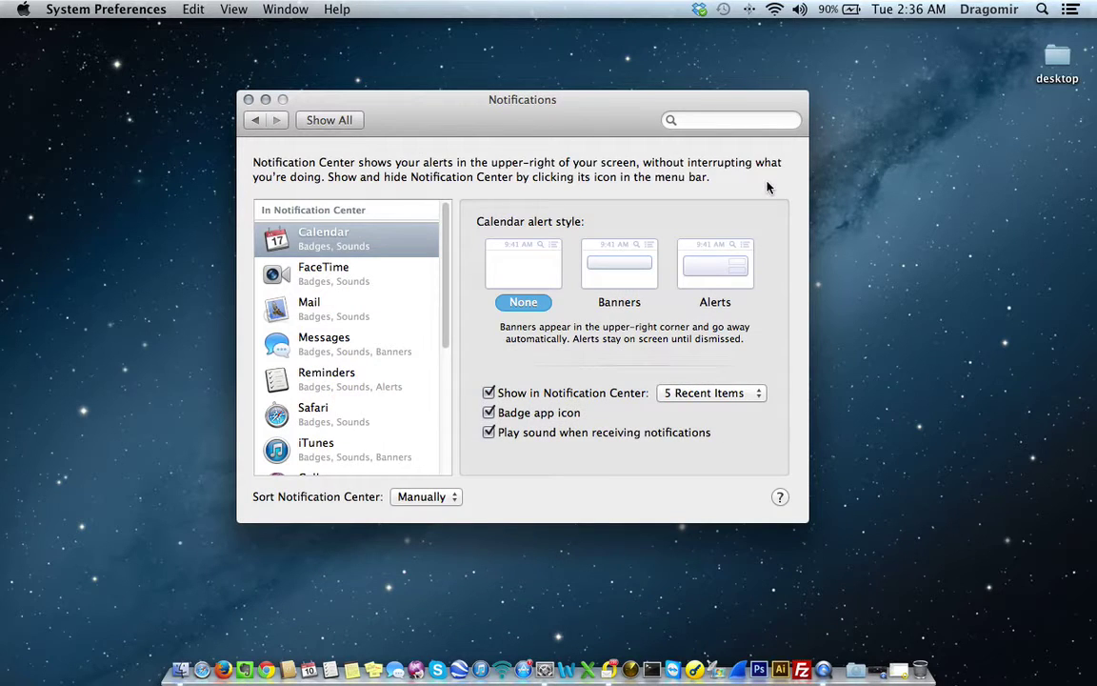
pyautogui.click(354, 277)
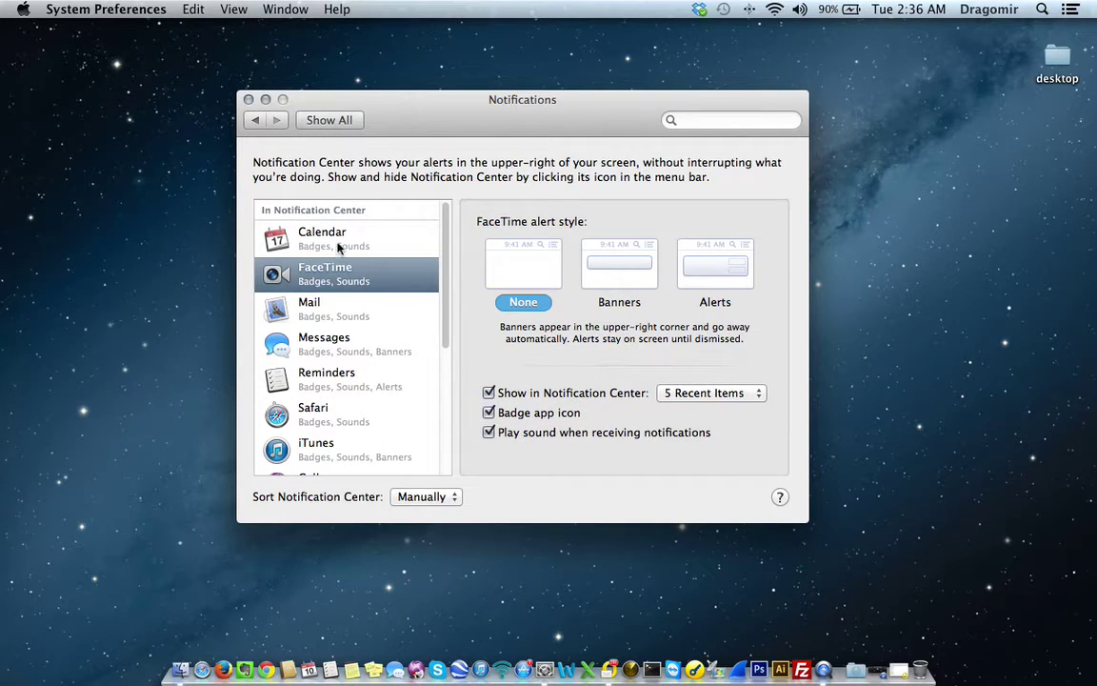
pyautogui.click(338, 248)
pyautogui.click(348, 295)
pyautogui.click(352, 268)
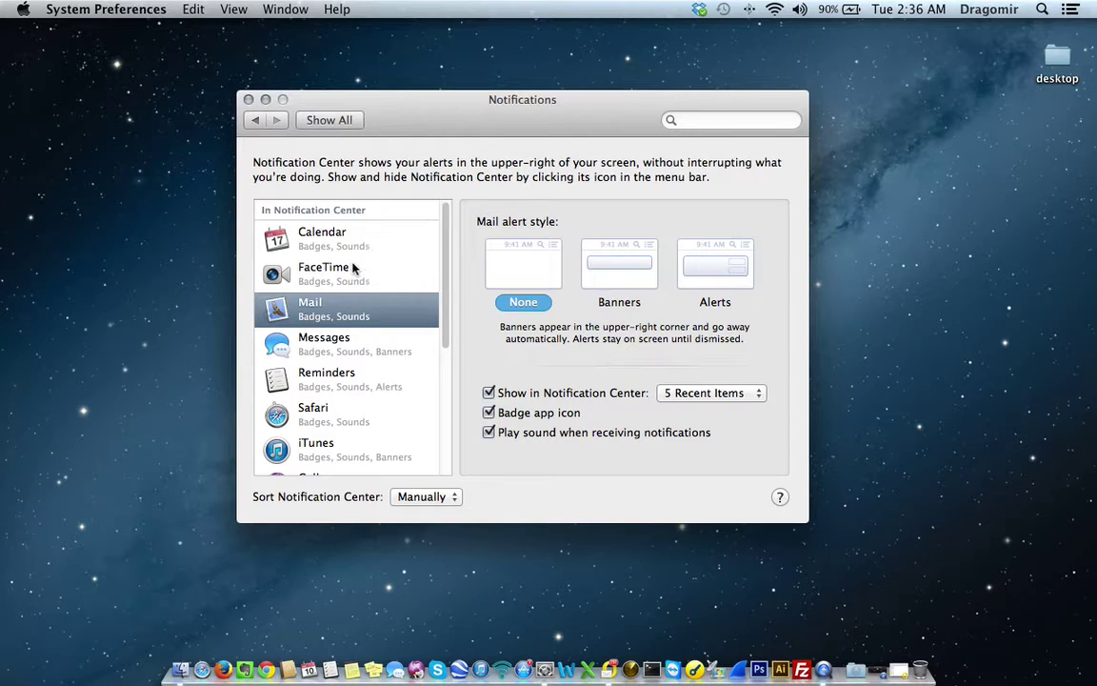
pyautogui.click(341, 243)
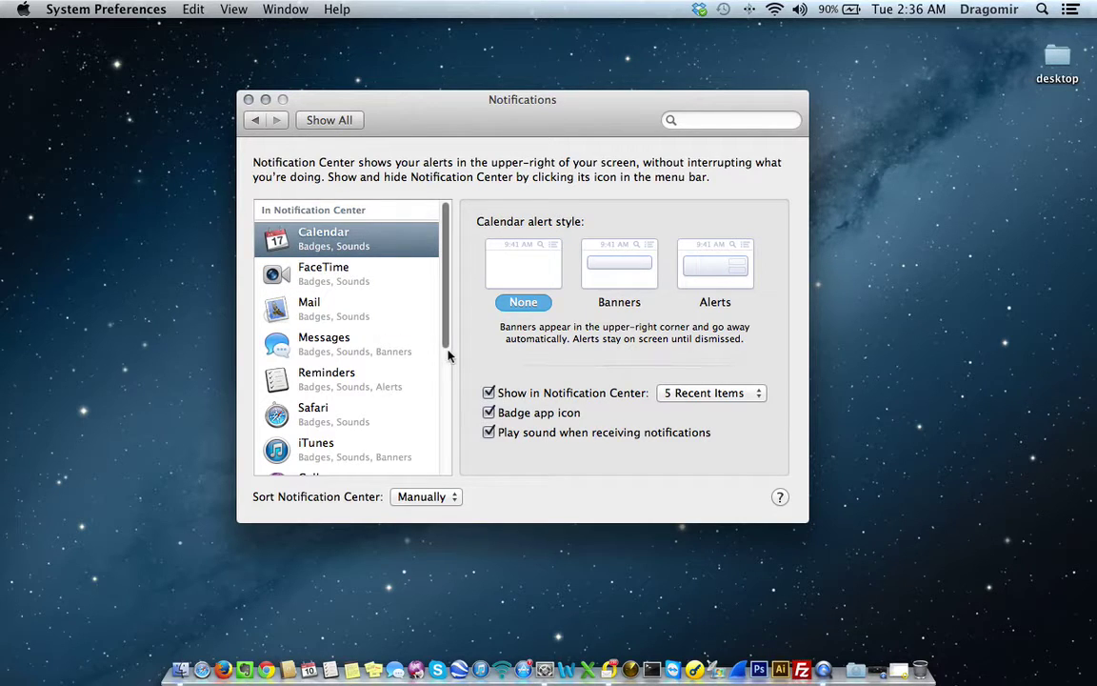
pyautogui.scroll(-5, 421, 324)
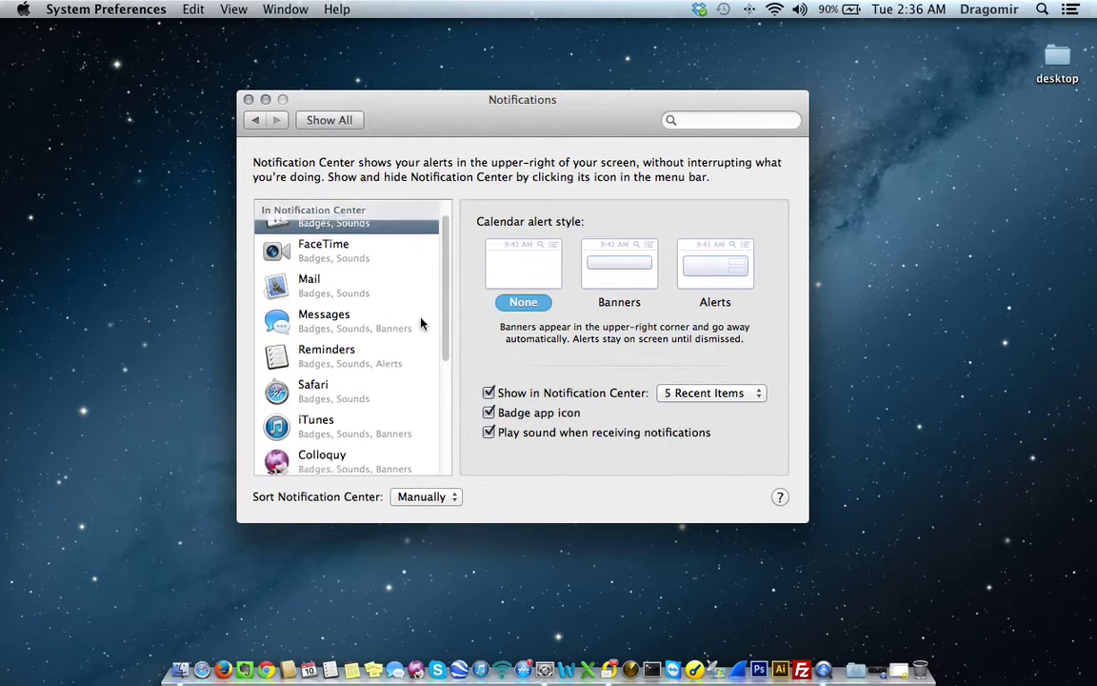
pyautogui.scroll(3, 399, 355)
pyautogui.click(389, 366)
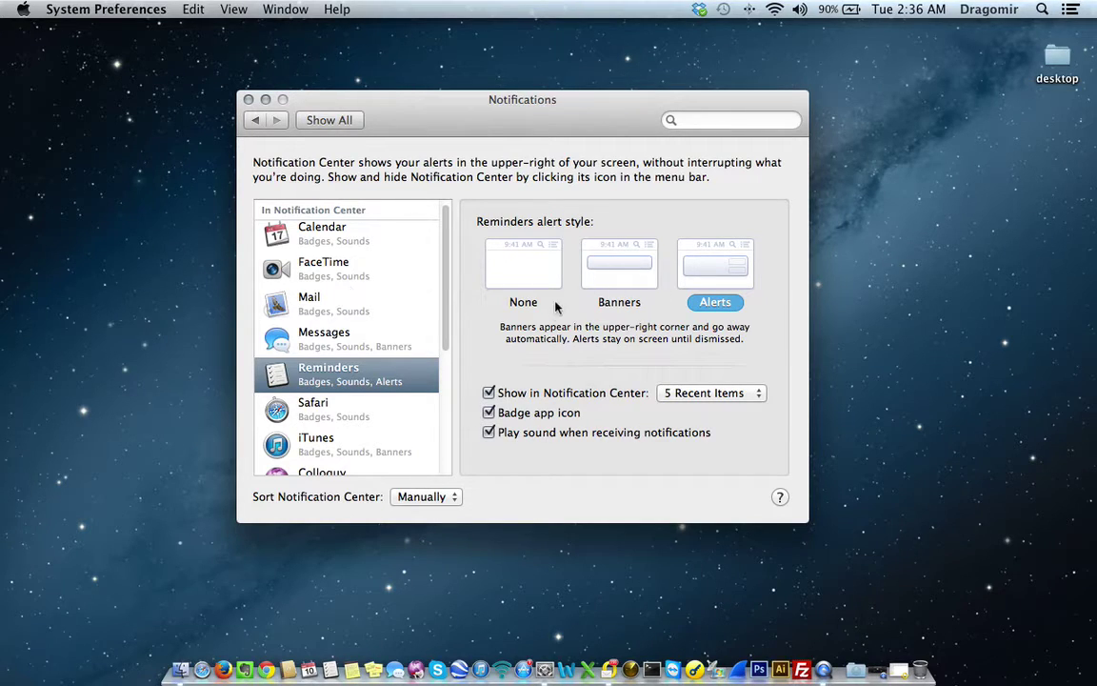
pyautogui.click(522, 255)
pyautogui.click(611, 255)
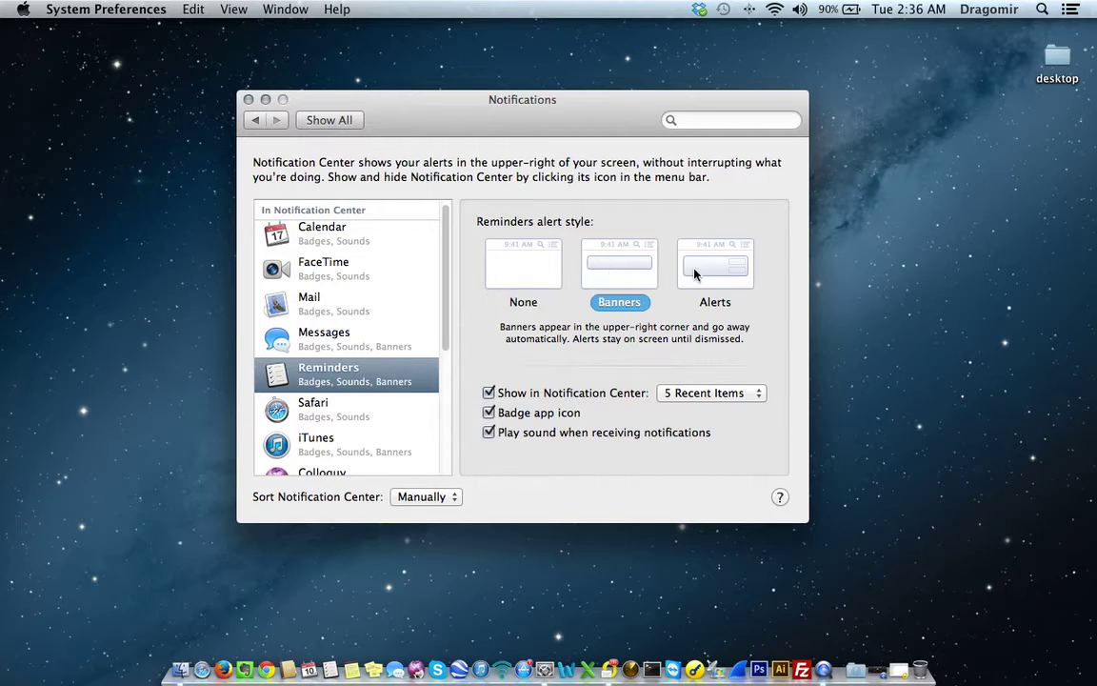
pyautogui.click(700, 257)
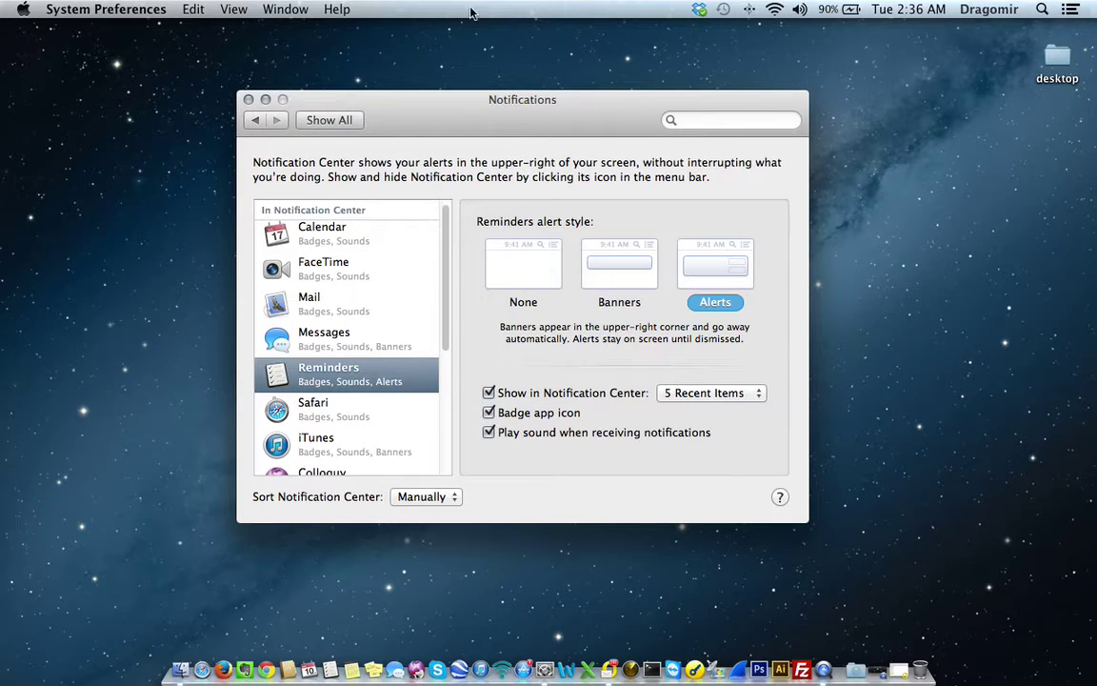
pyautogui.click(255, 123)
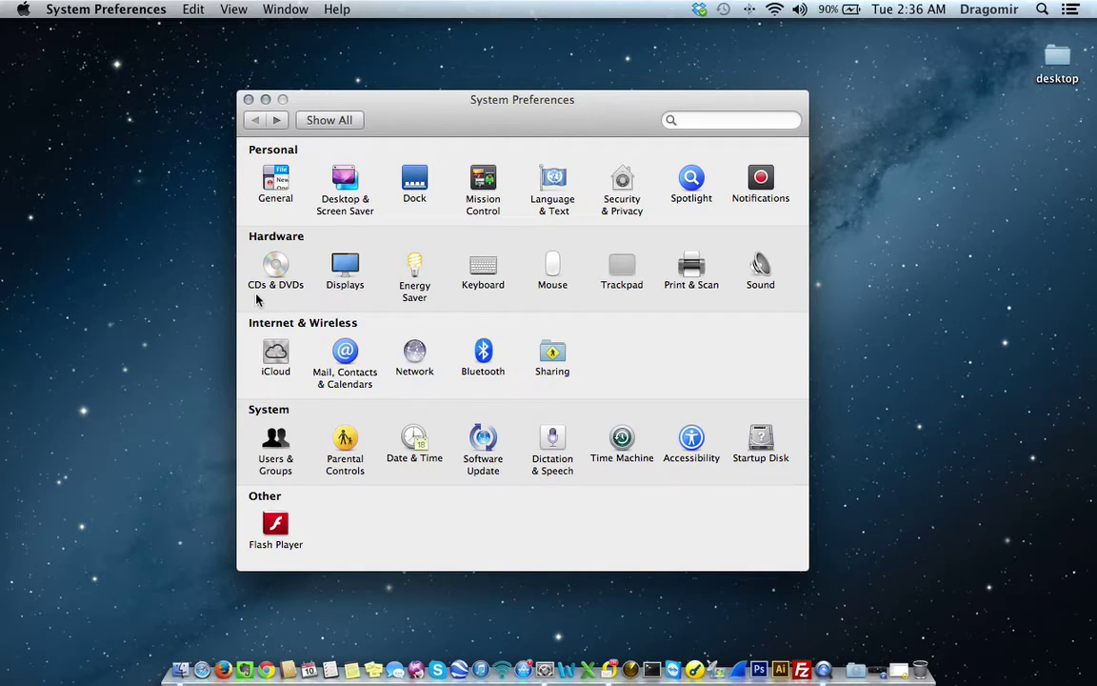
pyautogui.click(345, 265)
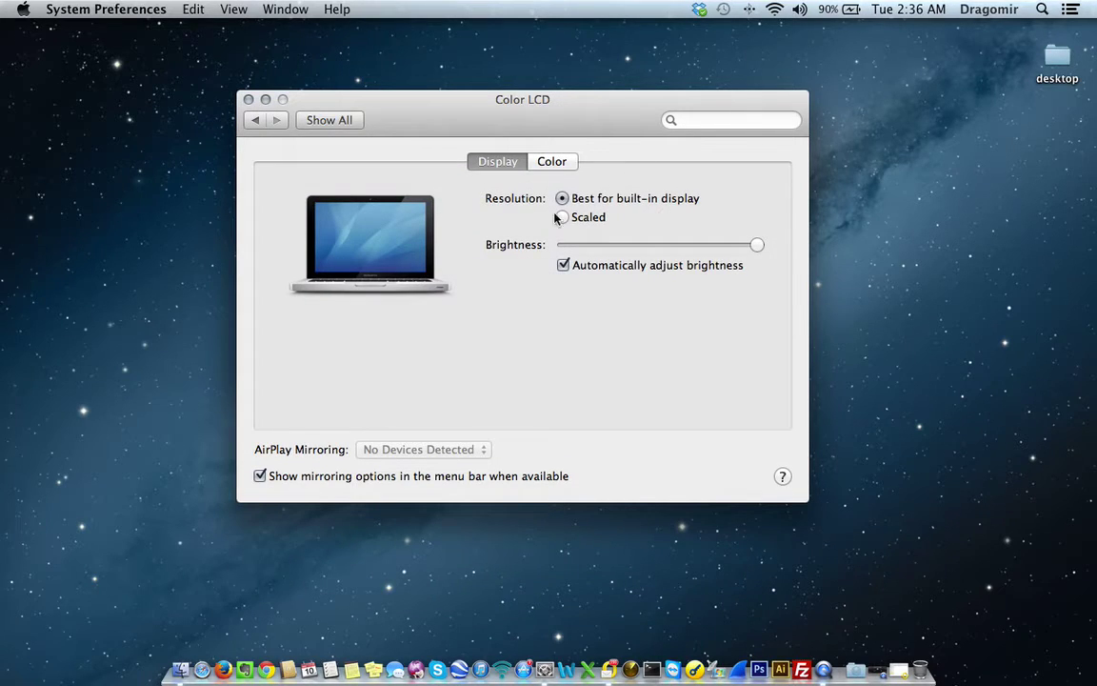
pyautogui.moveTo(756, 245); pyautogui.dragTo(781, 251)
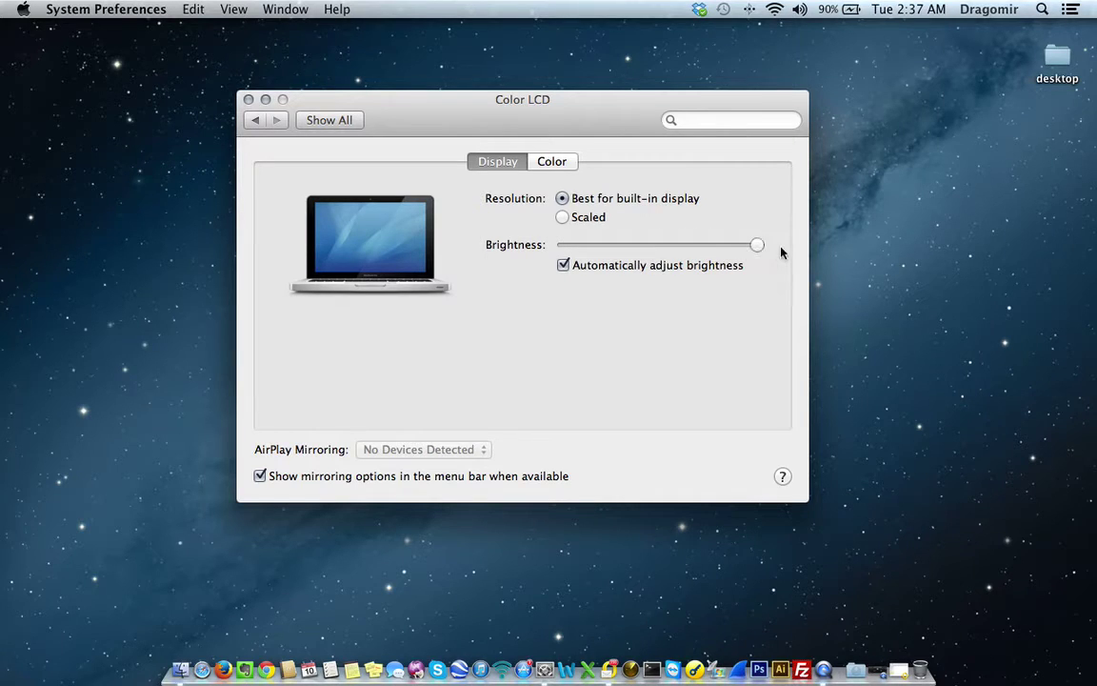
pyautogui.click(255, 120)
# In Energy Saver, set computer sleep to 16 minutes and display sleep to 15 minutes.
pyautogui.click(414, 262)
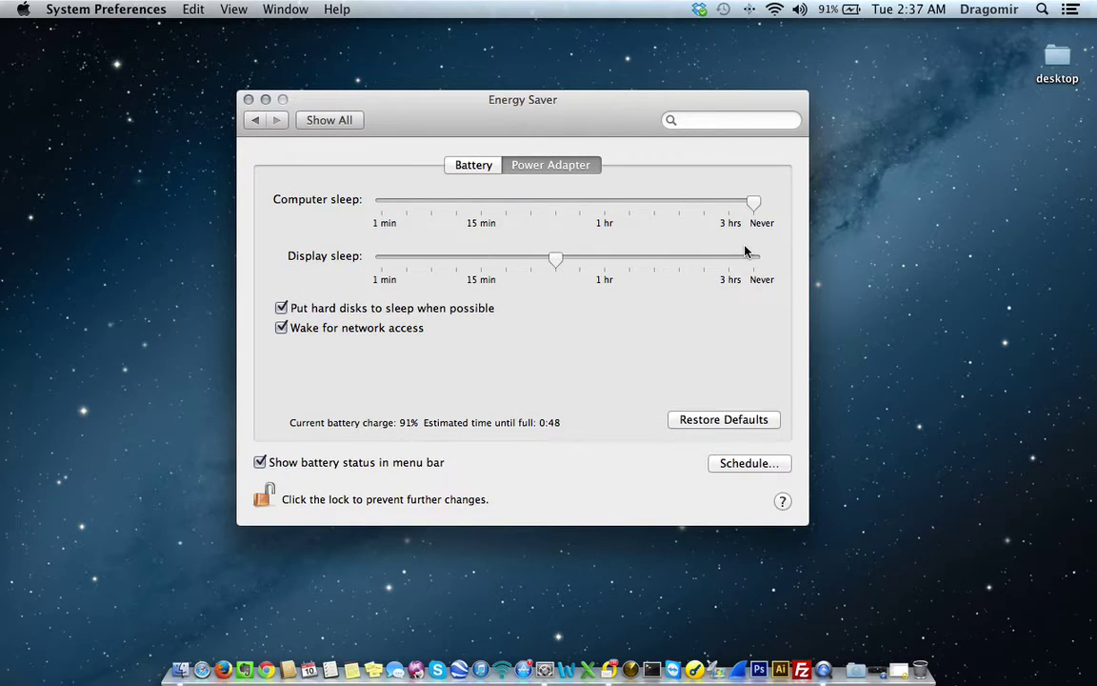
pyautogui.moveTo(752, 201); pyautogui.dragTo(779, 202)
pyautogui.moveTo(557, 260)
pyautogui.mouseDown()
pyautogui.moveTo(487, 265)
pyautogui.moveTo(576, 264)
pyautogui.moveTo(548, 264)
pyautogui.mouseUp()
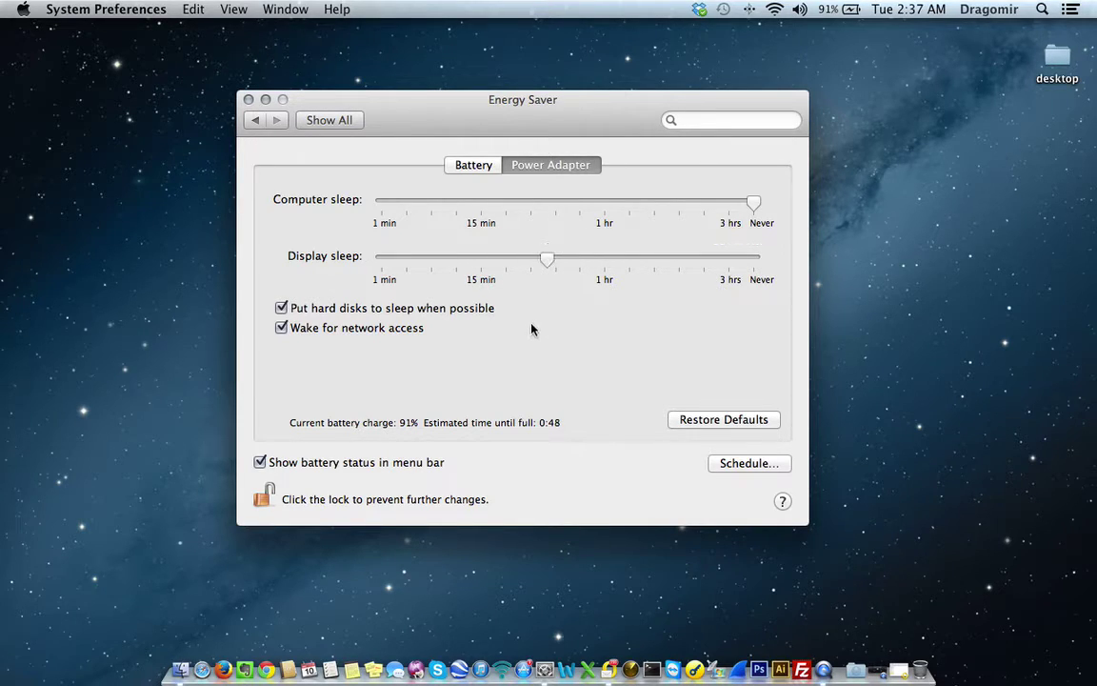
# Toggle network wake and hard-disk sleep off and on, then cancel the Schedule sheet.
pyautogui.click(371, 334)
pyautogui.click(370, 333)
pyautogui.click(417, 312)
pyautogui.click(422, 317)
pyautogui.click(769, 470)
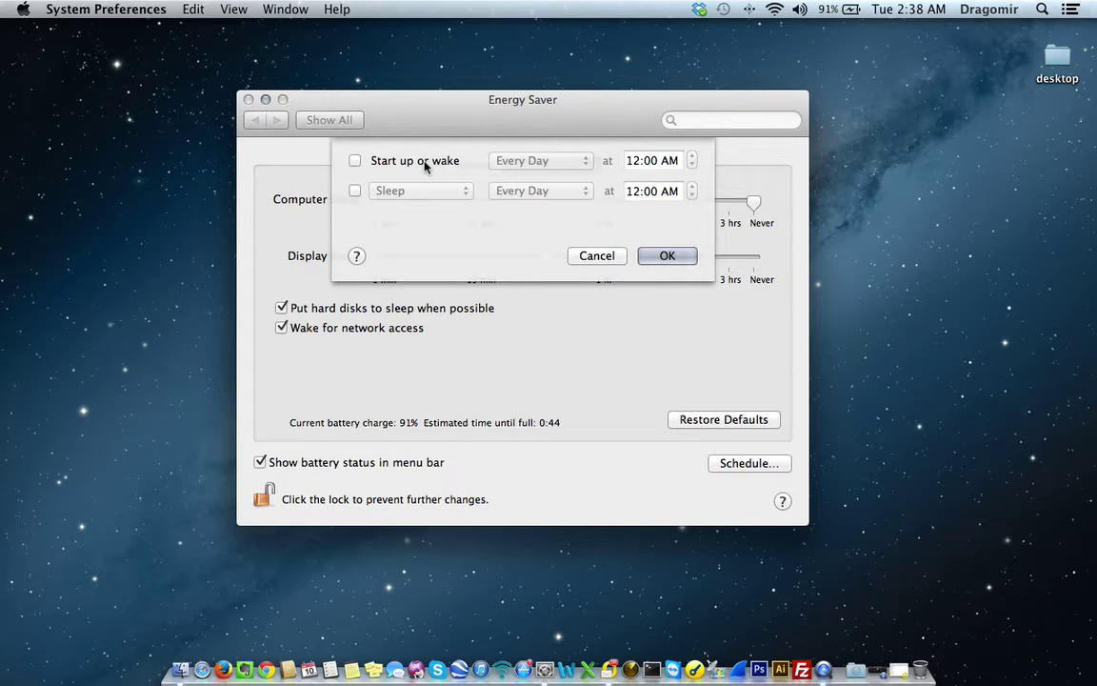
pyautogui.click(594, 256)
# Look over the Keyboard pane's shortcuts and key options, then open the Mouse settings.
pyautogui.click(259, 121)
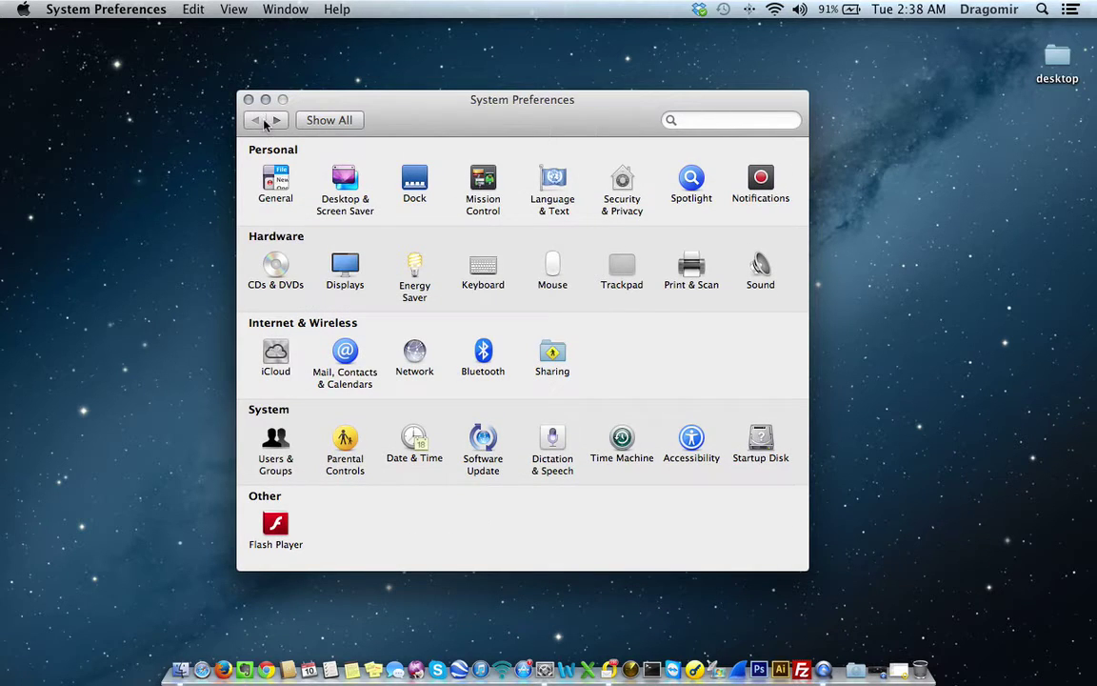
pyautogui.click(483, 270)
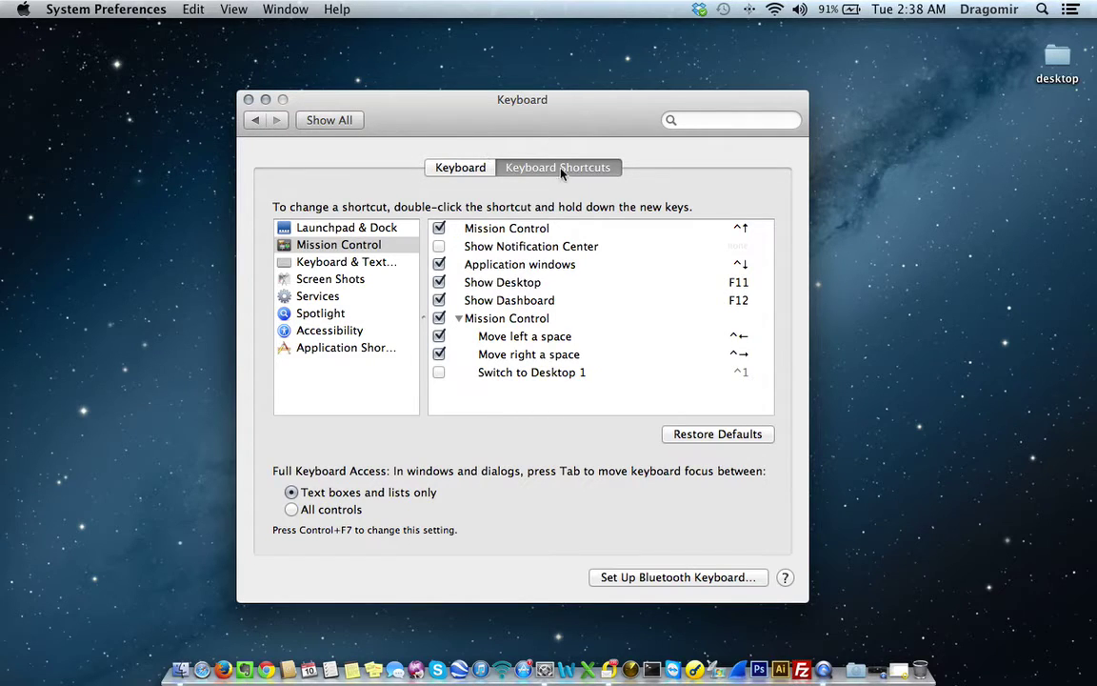
pyautogui.click(455, 167)
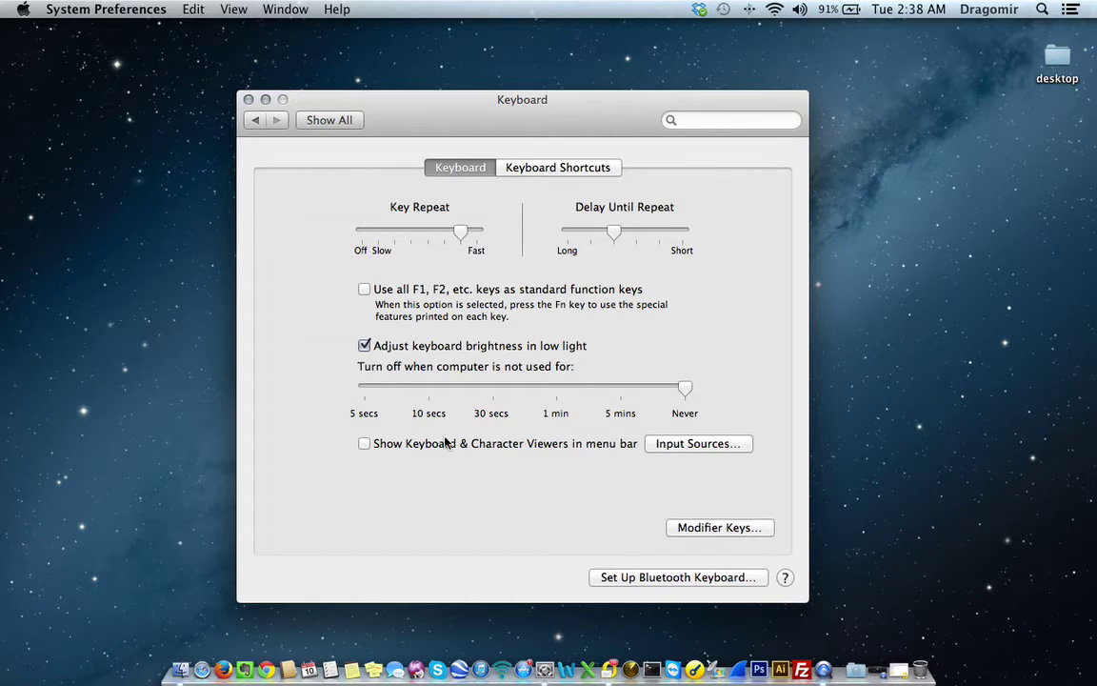
pyautogui.click(258, 120)
pyautogui.click(551, 268)
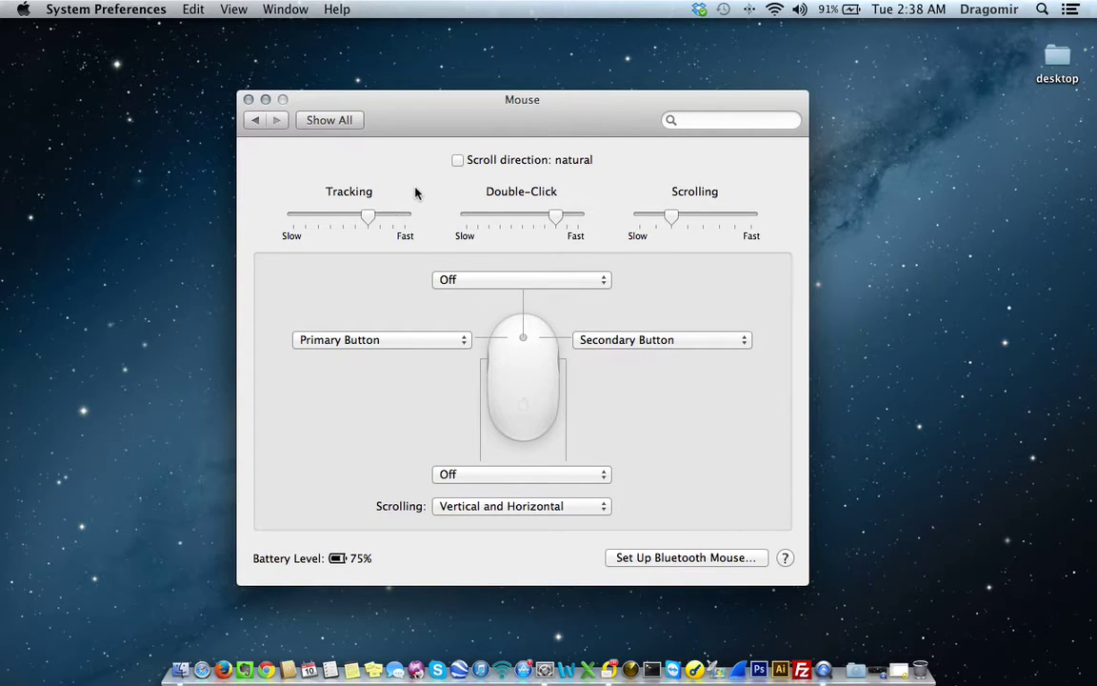
# Keep the left mouse button as Primary Button, then open the Trackpad settings.
pyautogui.click(371, 218)
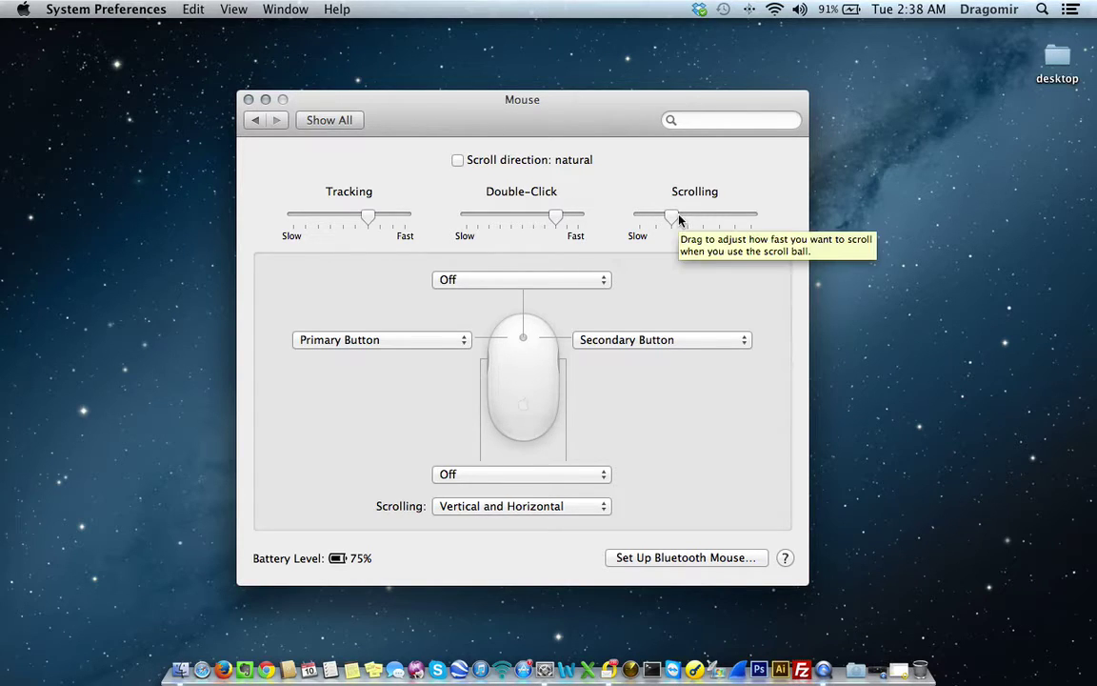
pyautogui.click(464, 340)
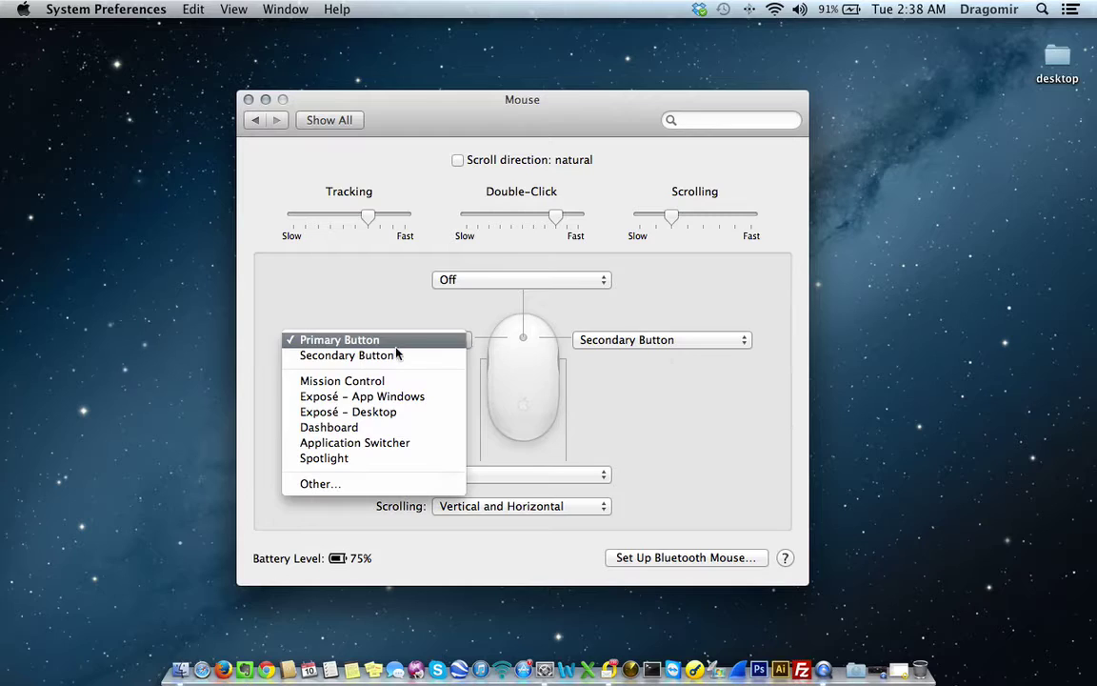
pyautogui.click(320, 221)
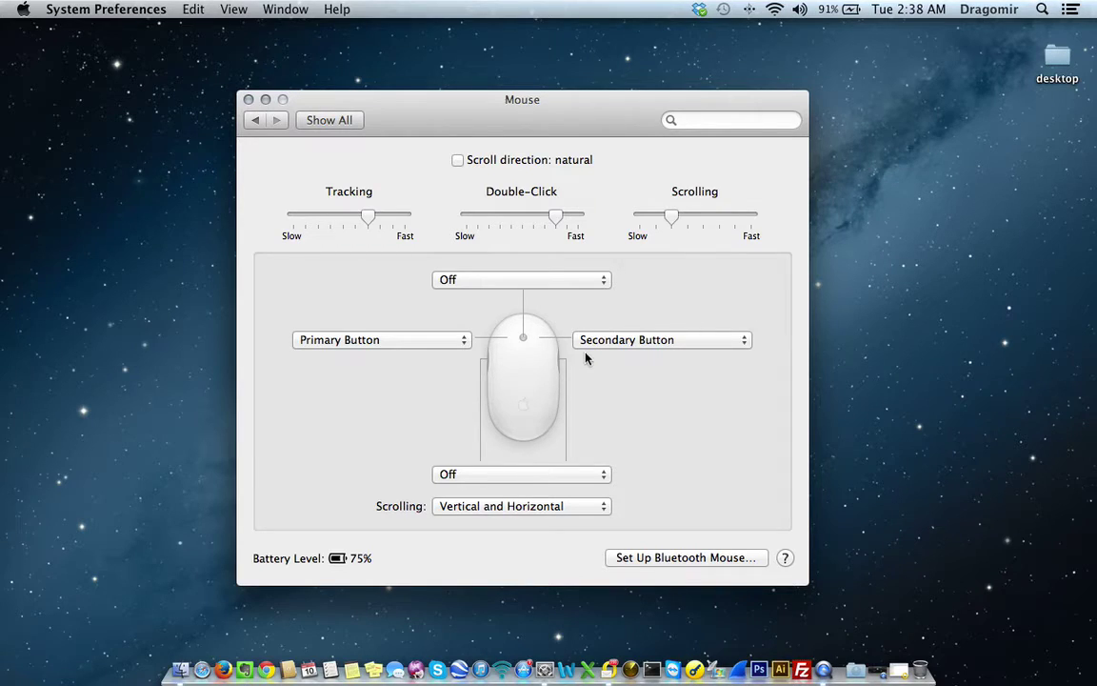
pyautogui.click(257, 124)
pyautogui.click(621, 265)
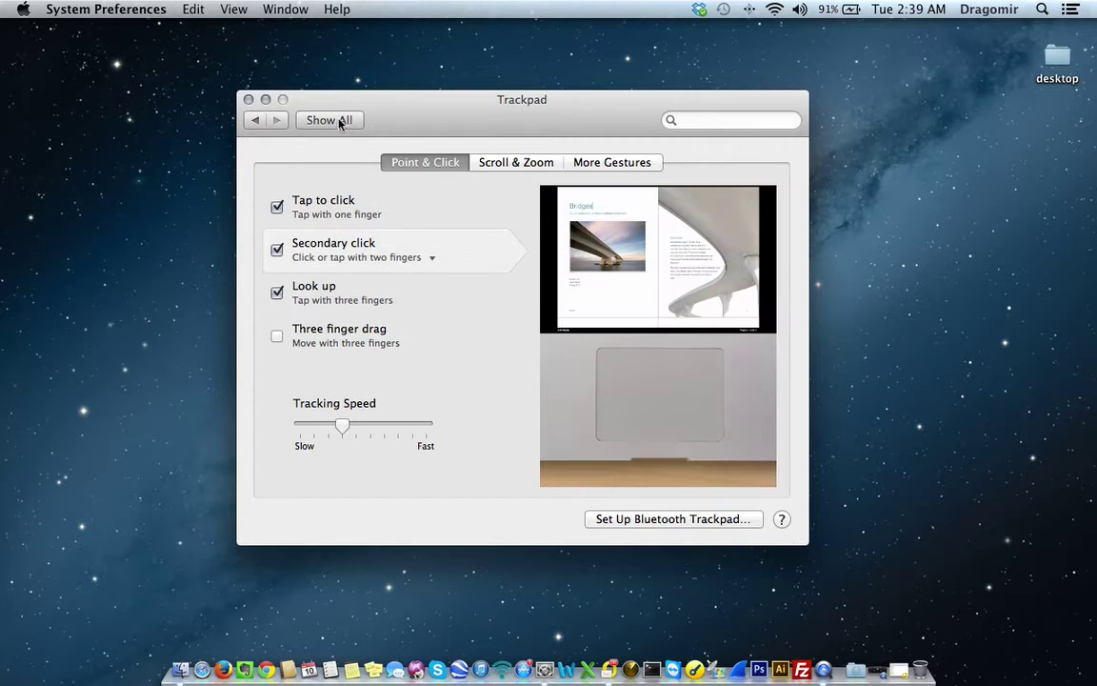
# Preview the Scroll & Zoom and Tap to click gestures, then return to all panes.
pyautogui.click(515, 164)
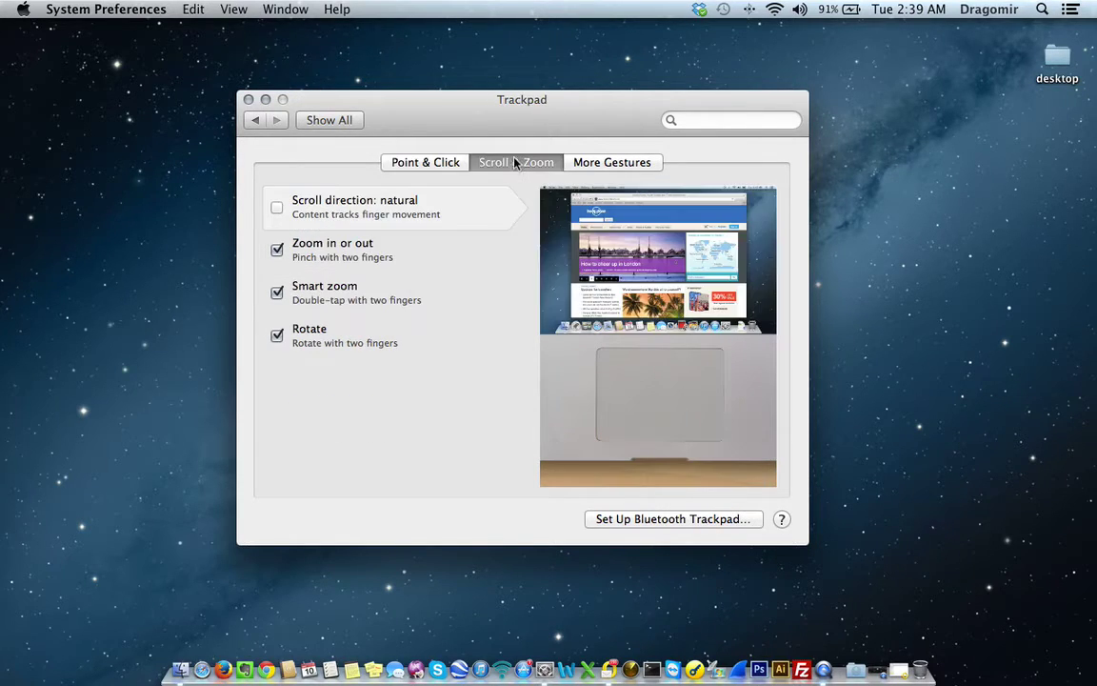
pyautogui.click(446, 163)
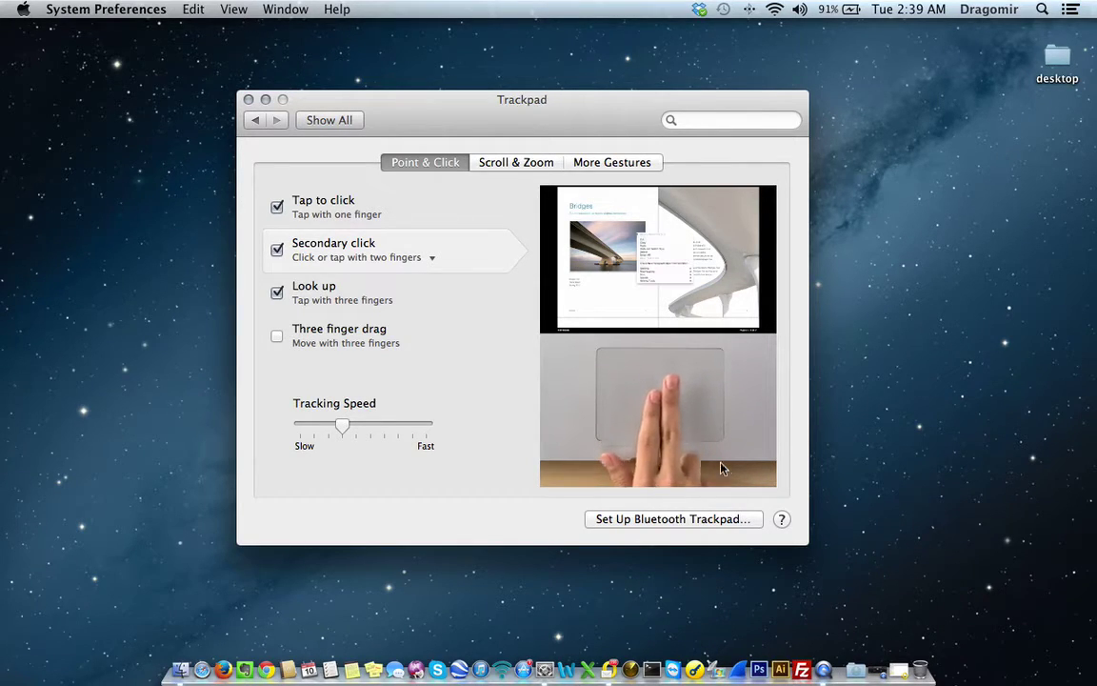
pyautogui.click(431, 215)
pyautogui.click(255, 121)
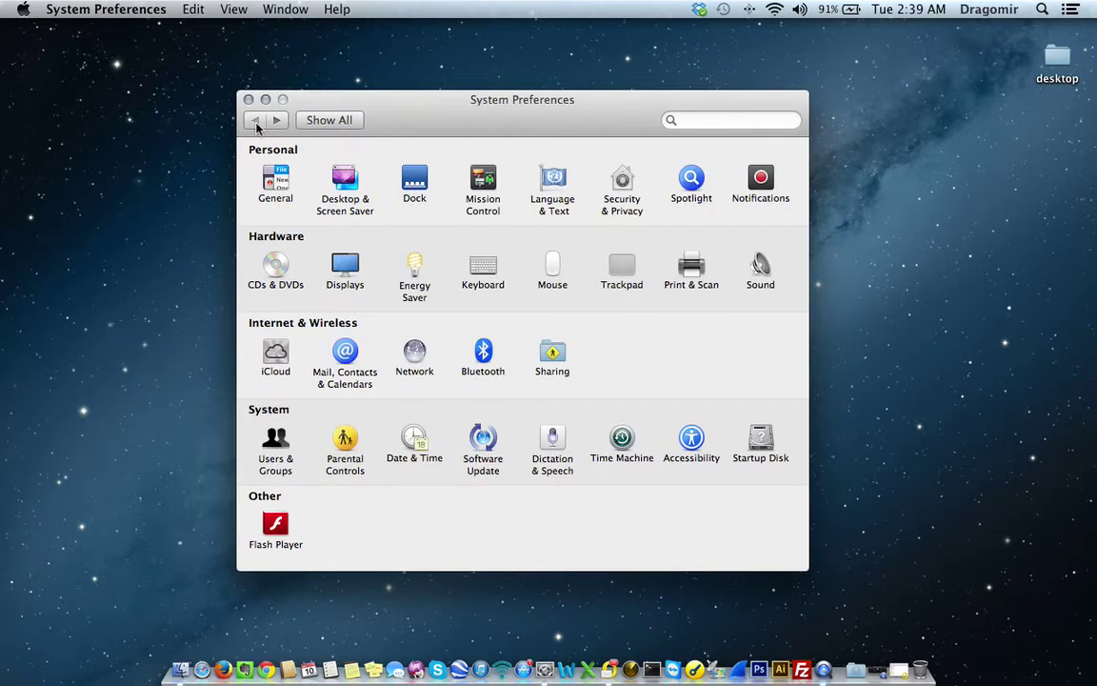
pyautogui.click(687, 269)
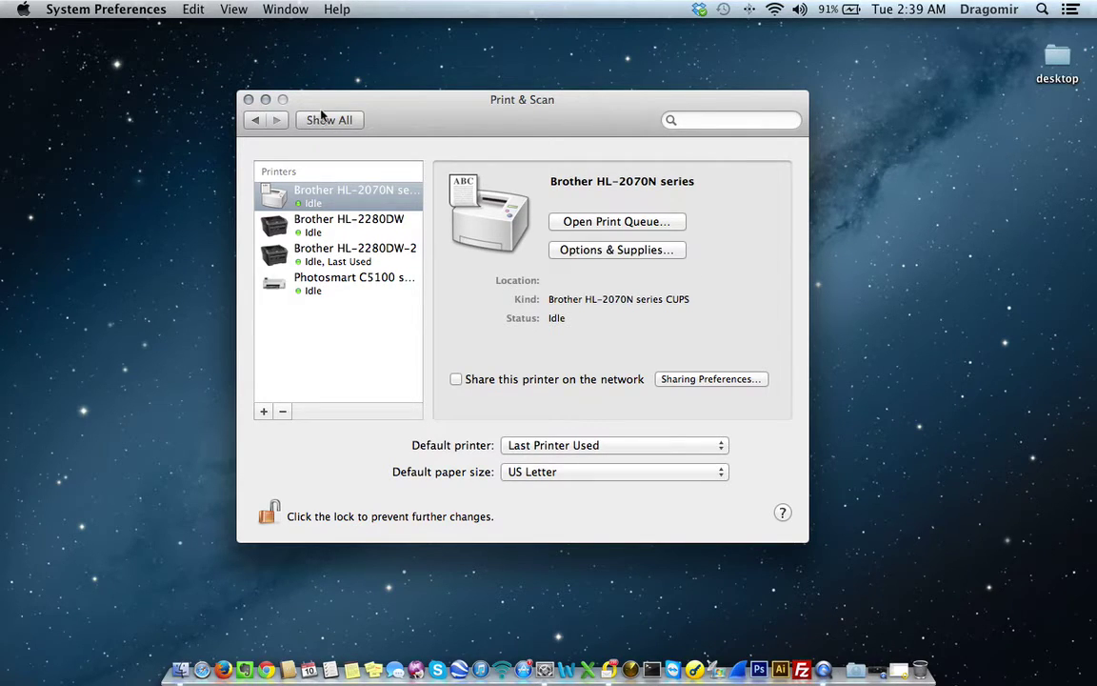
pyautogui.click(256, 120)
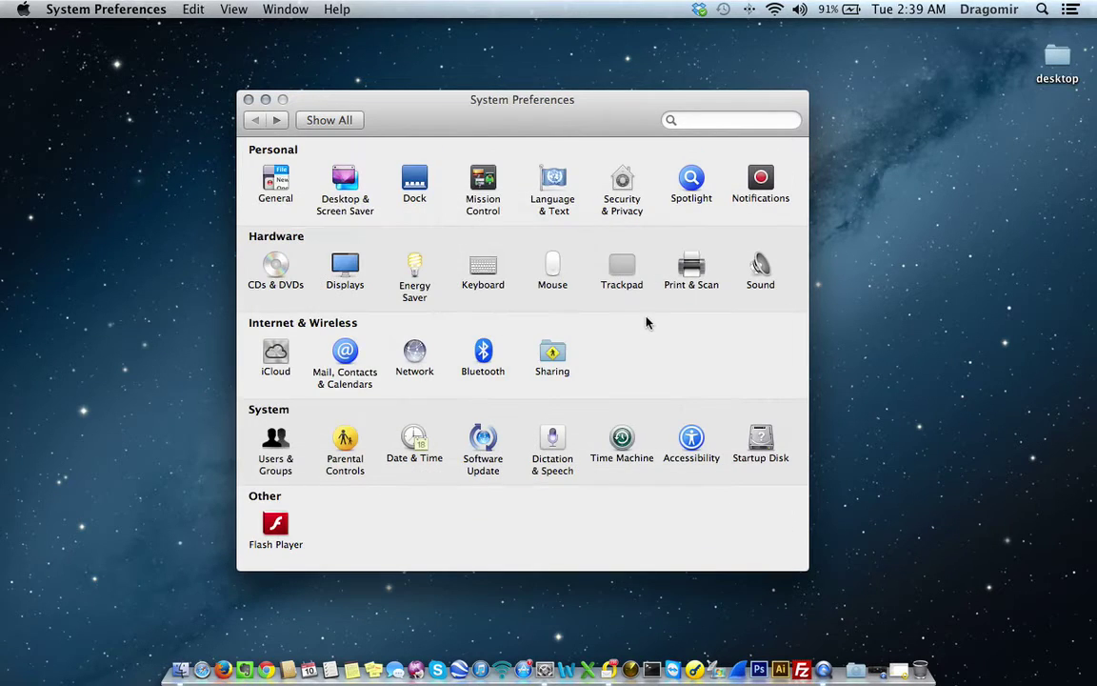
pyautogui.click(761, 263)
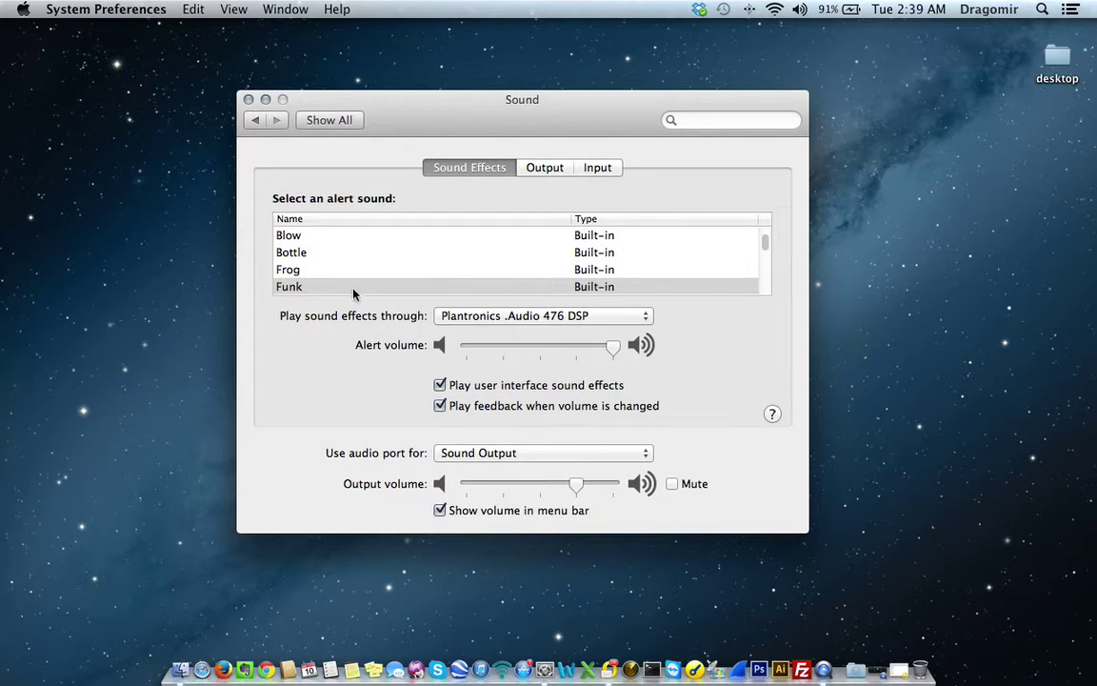
pyautogui.click(259, 123)
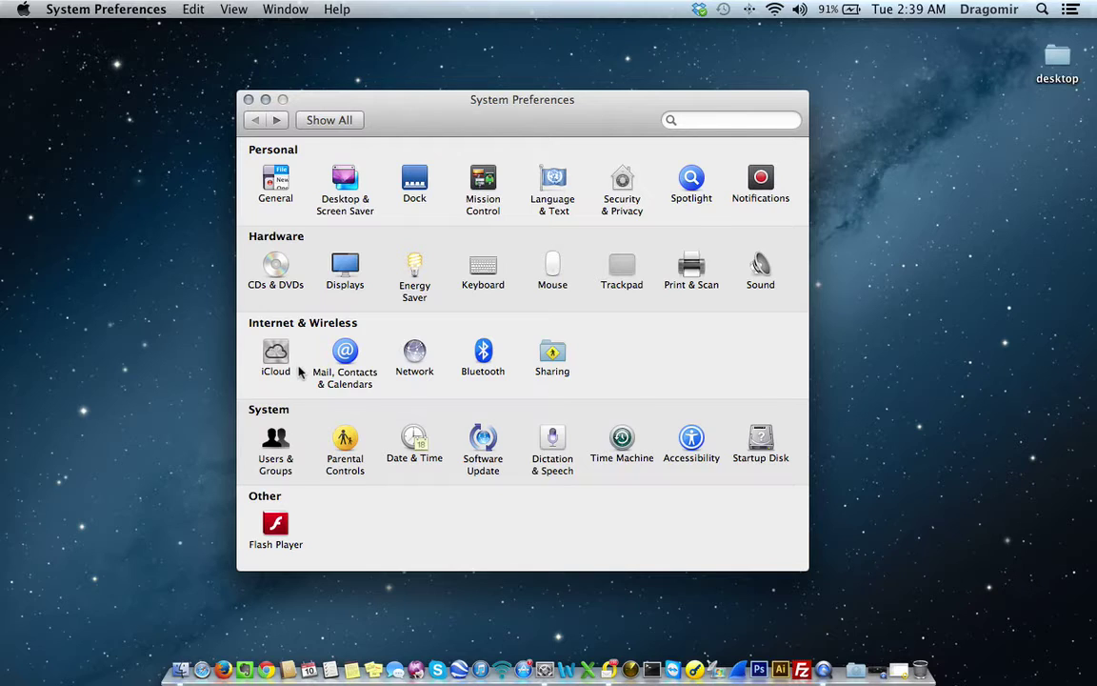
pyautogui.click(276, 355)
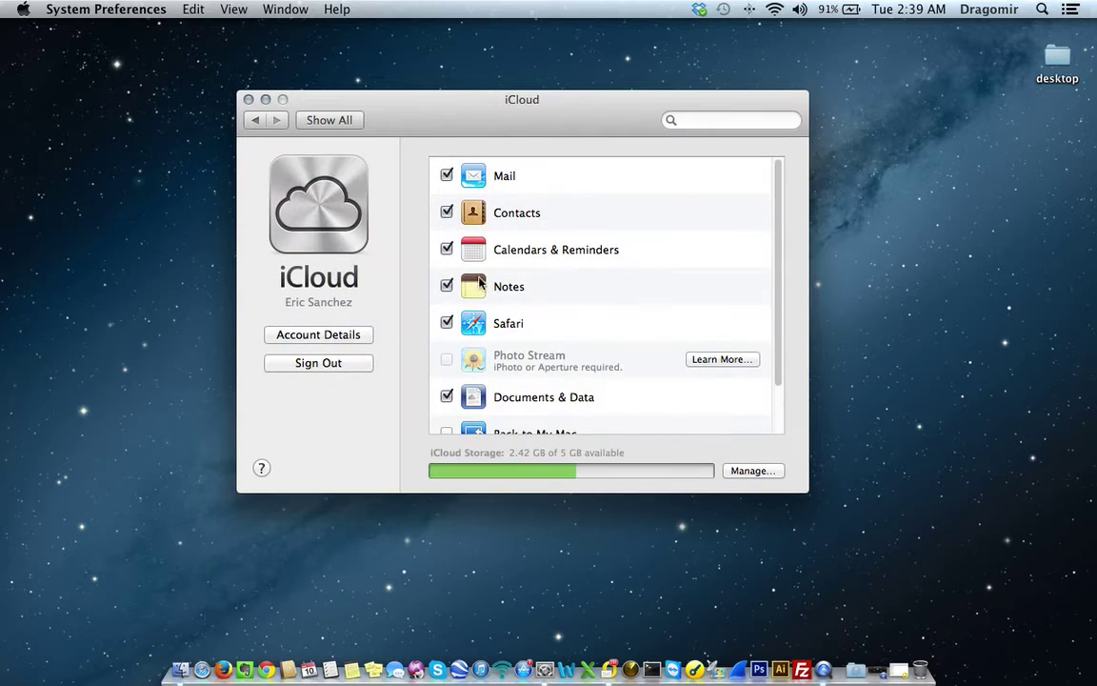
pyautogui.scroll(-1, 478, 312)
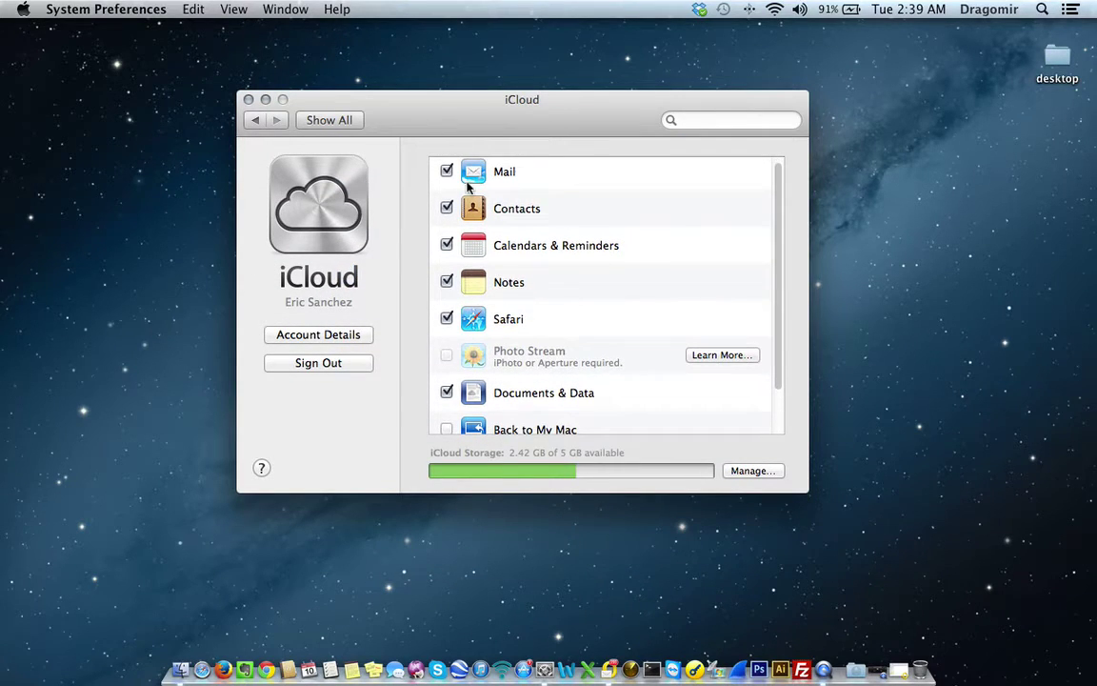
pyautogui.scroll(-3, 468, 177)
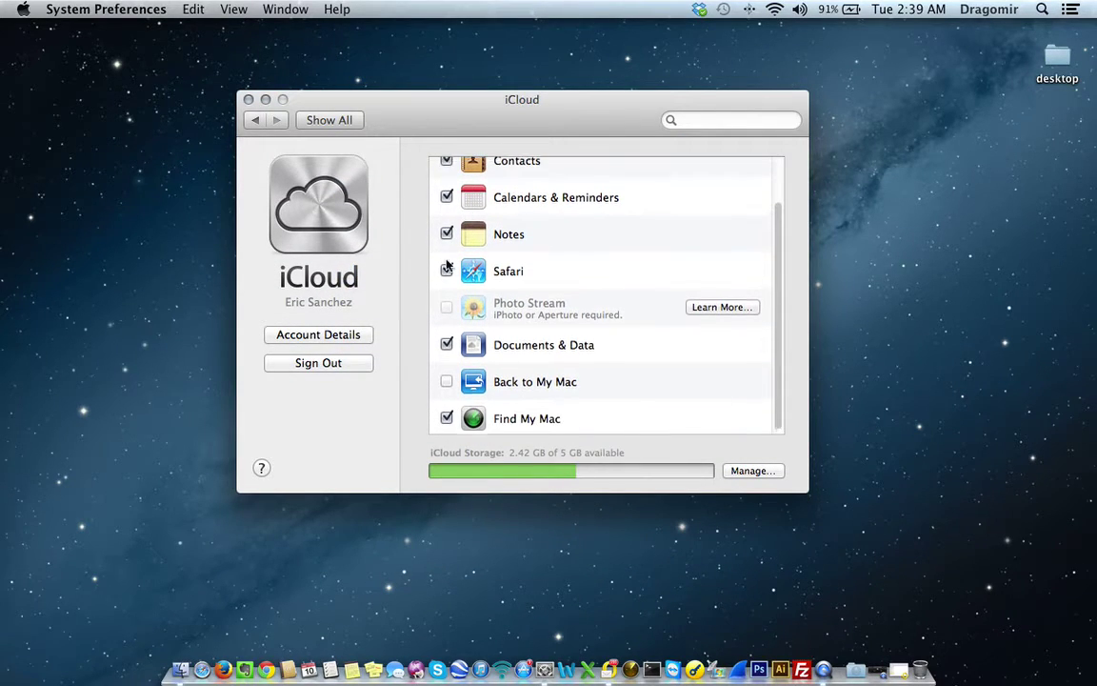
pyautogui.scroll(3, 446, 266)
pyautogui.click(255, 121)
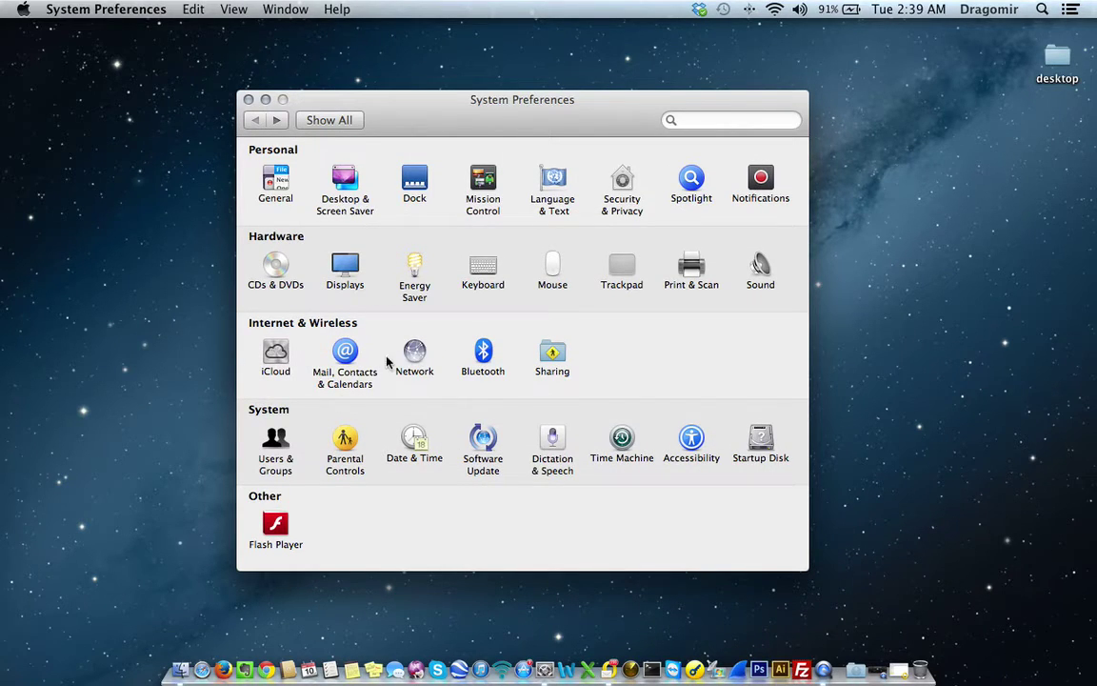
pyautogui.click(348, 352)
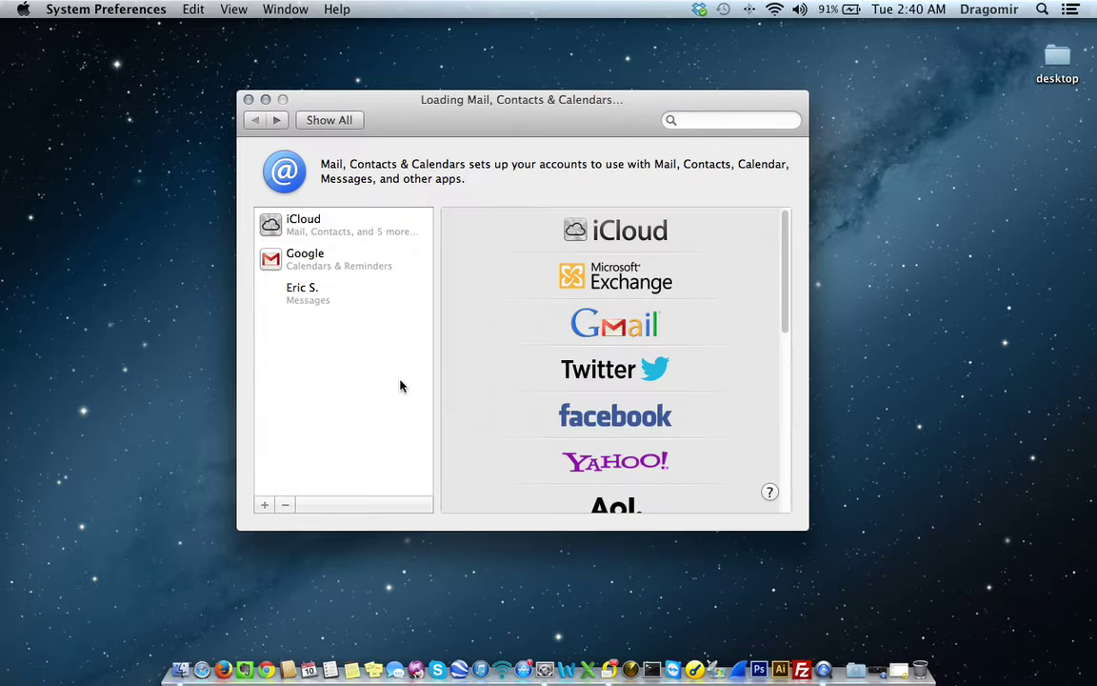
pyautogui.click(321, 235)
pyautogui.click(299, 255)
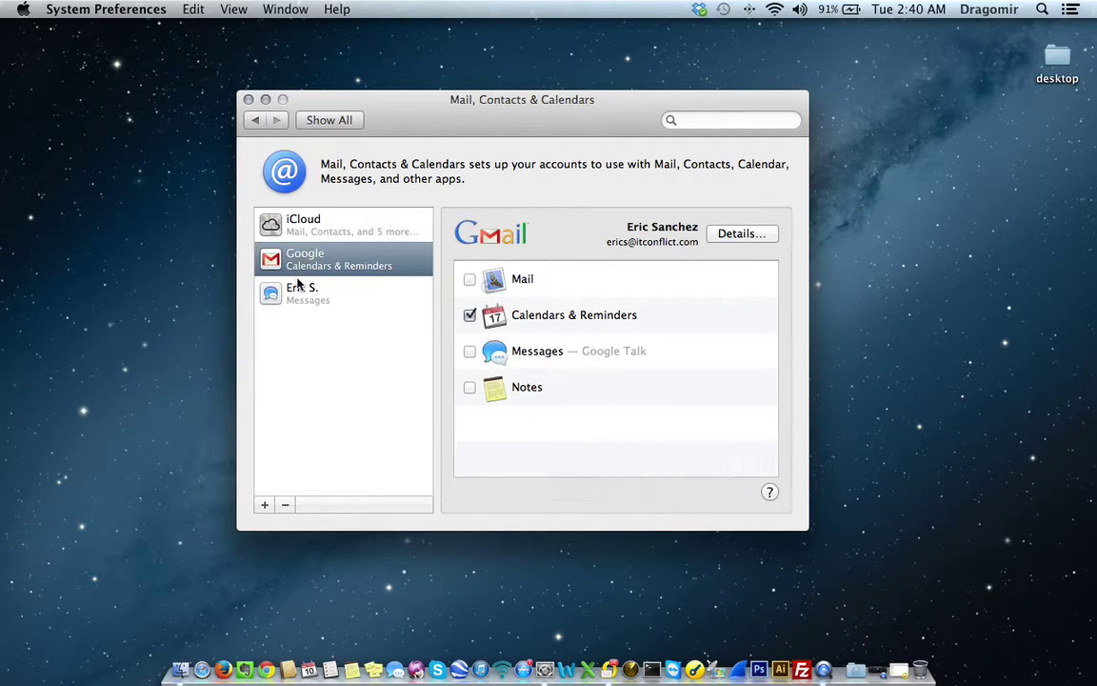
pyautogui.click(297, 290)
pyautogui.click(308, 259)
pyautogui.click(311, 232)
pyautogui.click(256, 122)
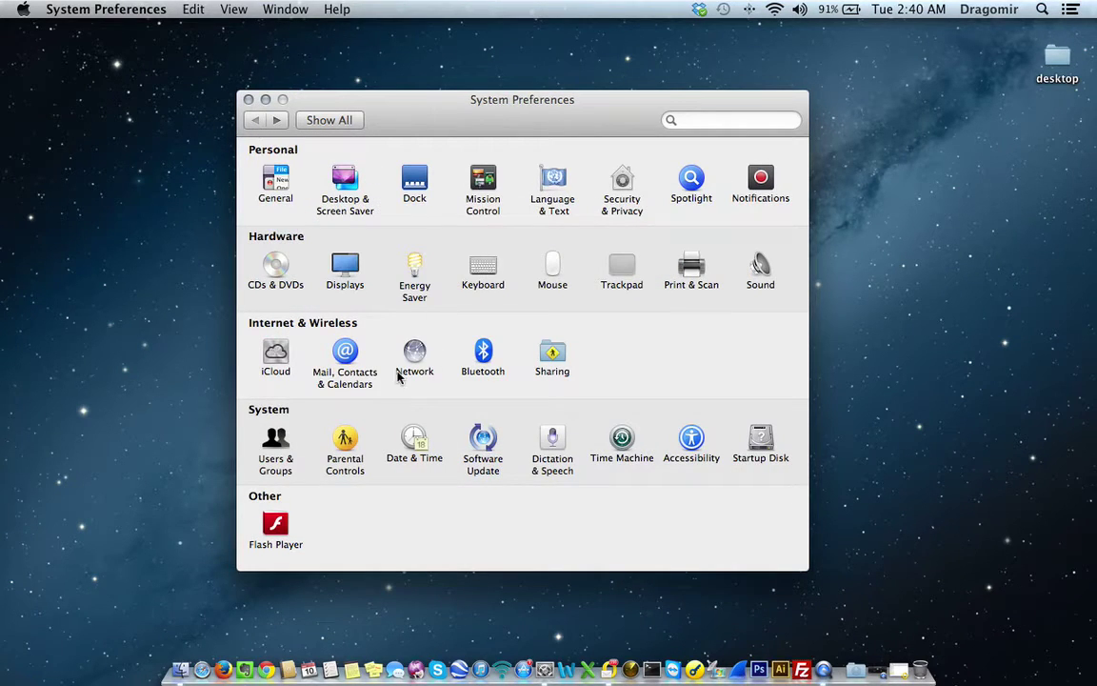
# Check the connected Wi-Fi in Network, then open the Bluetooth pane.
pyautogui.click(412, 358)
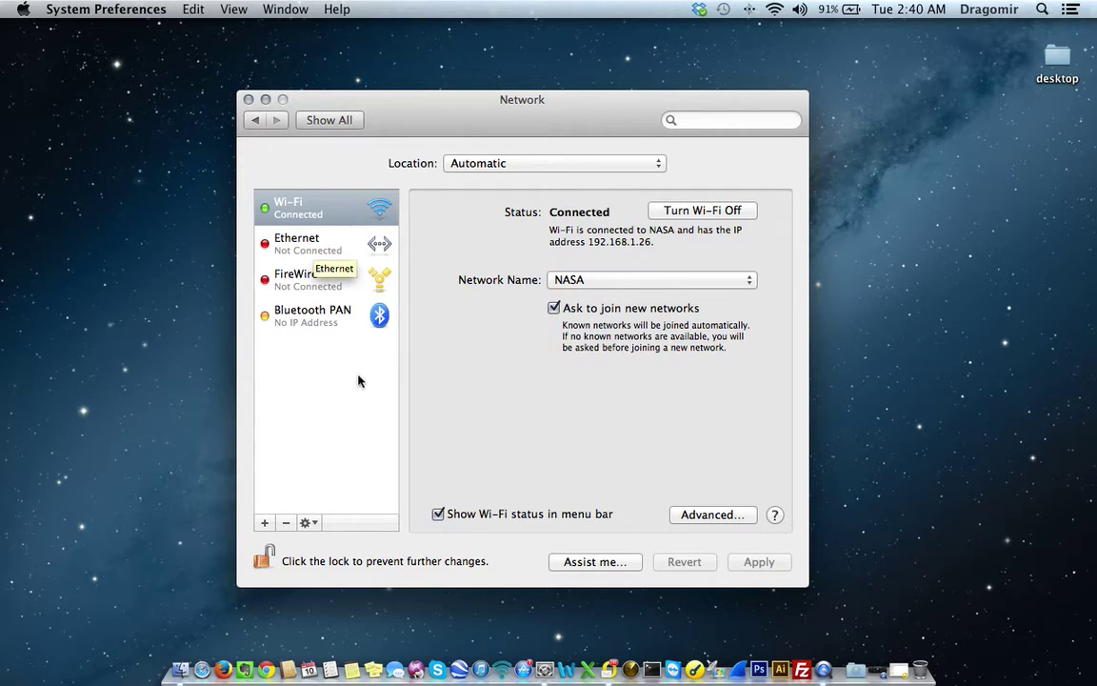
pyautogui.click(265, 124)
pyautogui.click(478, 347)
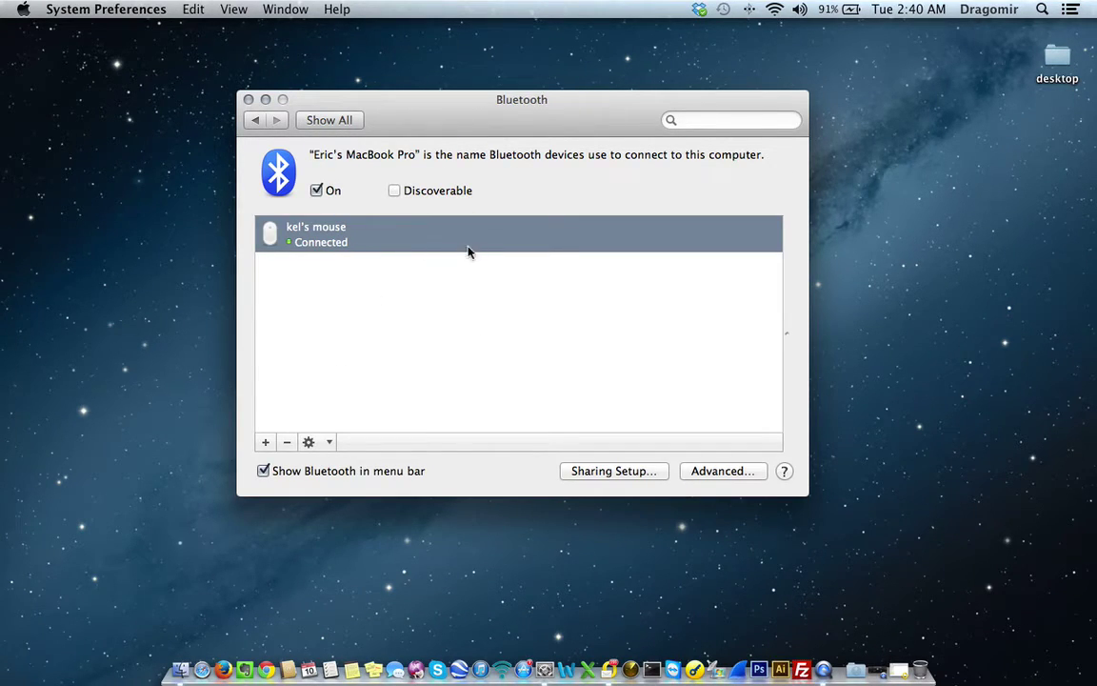
# Move the Sharing window and view Printer Sharing options, then open Parental Controls.
pyautogui.click(256, 121)
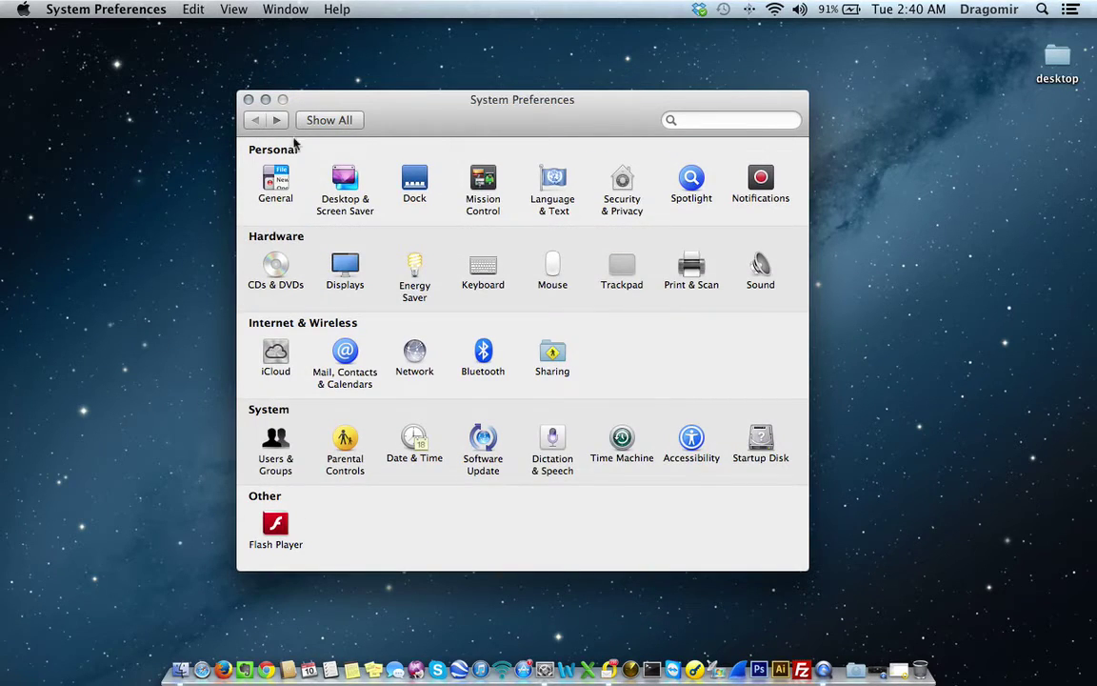
pyautogui.click(562, 357)
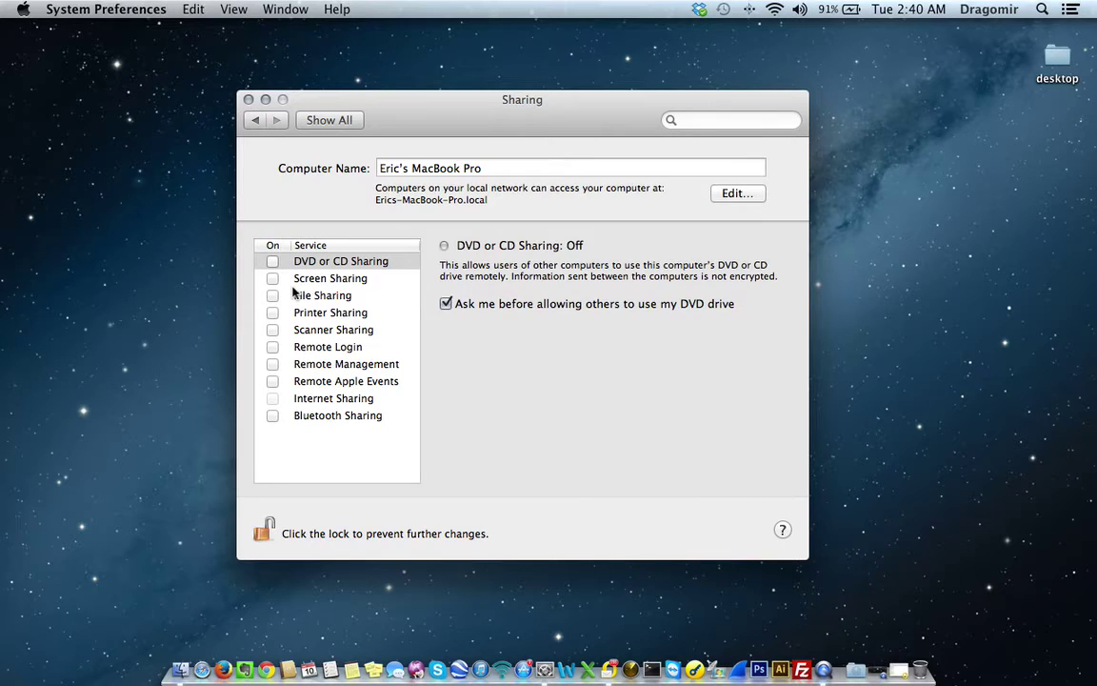
pyautogui.moveTo(404, 100); pyautogui.dragTo(368, 89)
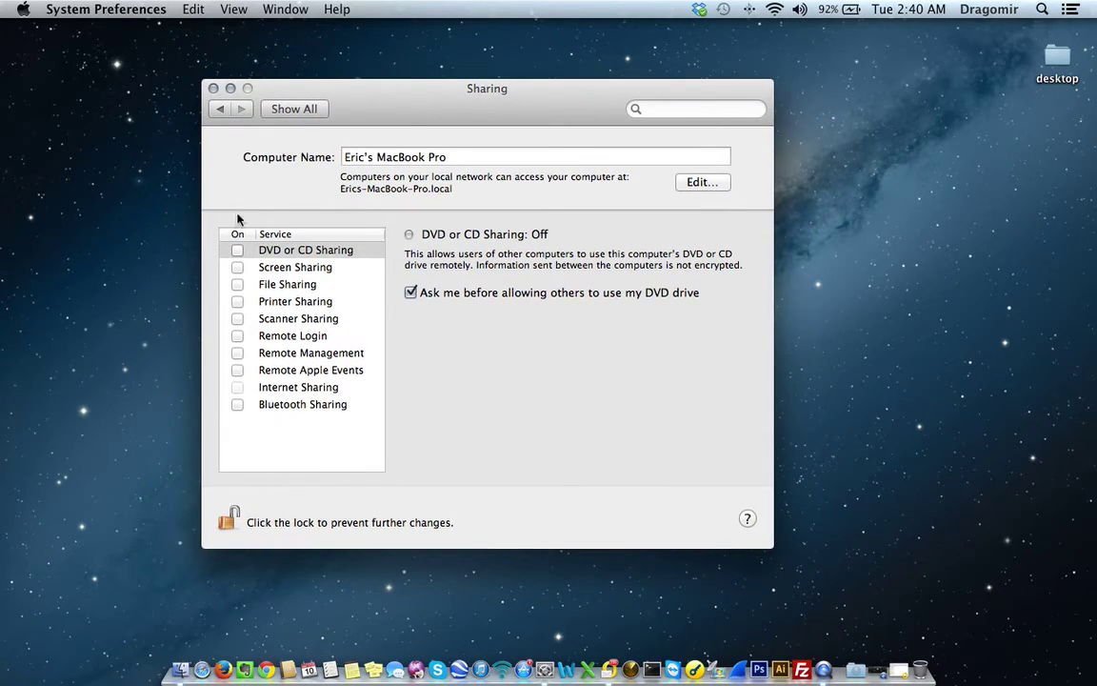
pyautogui.click(292, 303)
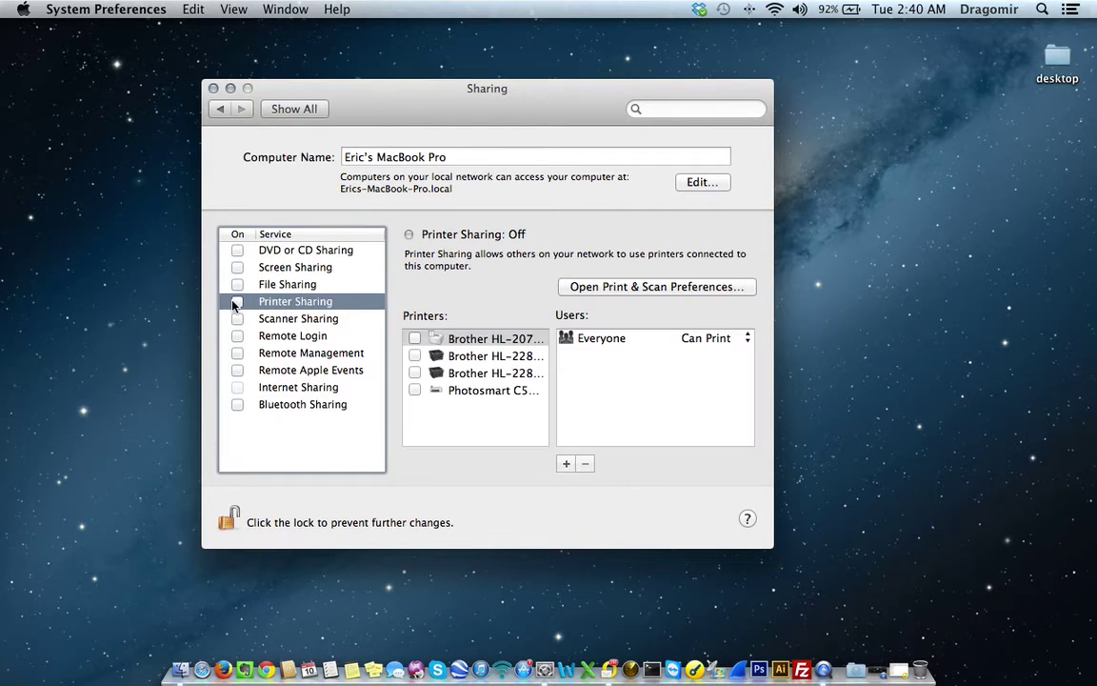
pyautogui.click(223, 112)
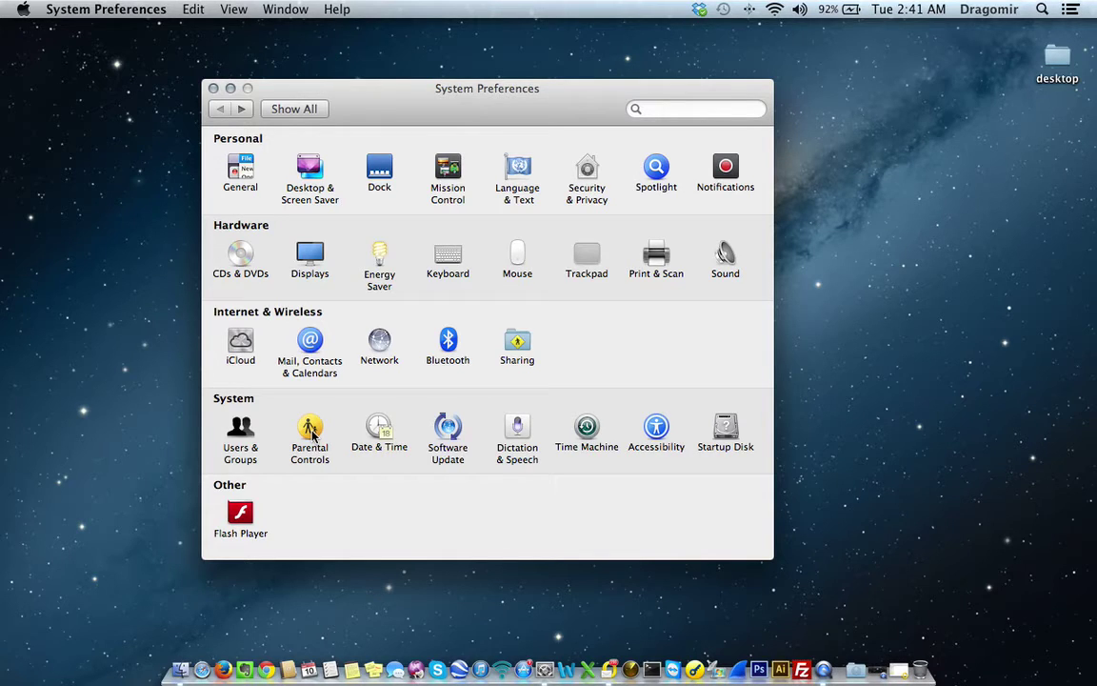
pyautogui.click(311, 431)
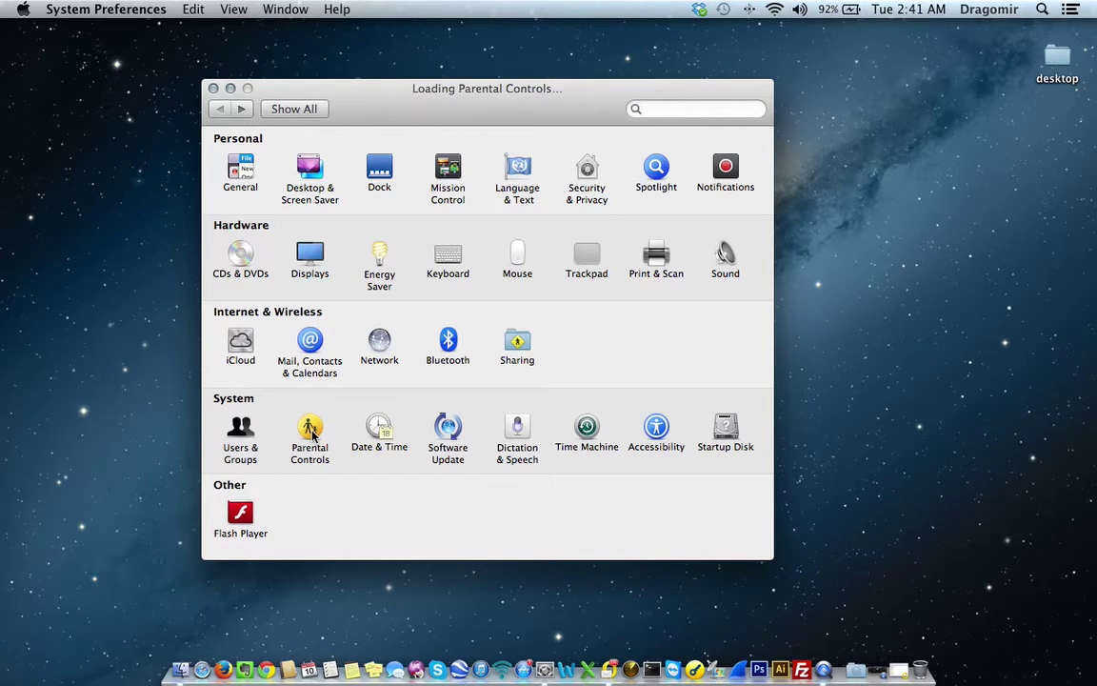
# Turn on parental controls for the test user account and view its Web, People, Time Limits and Other restrictions.
pyautogui.click(271, 195)
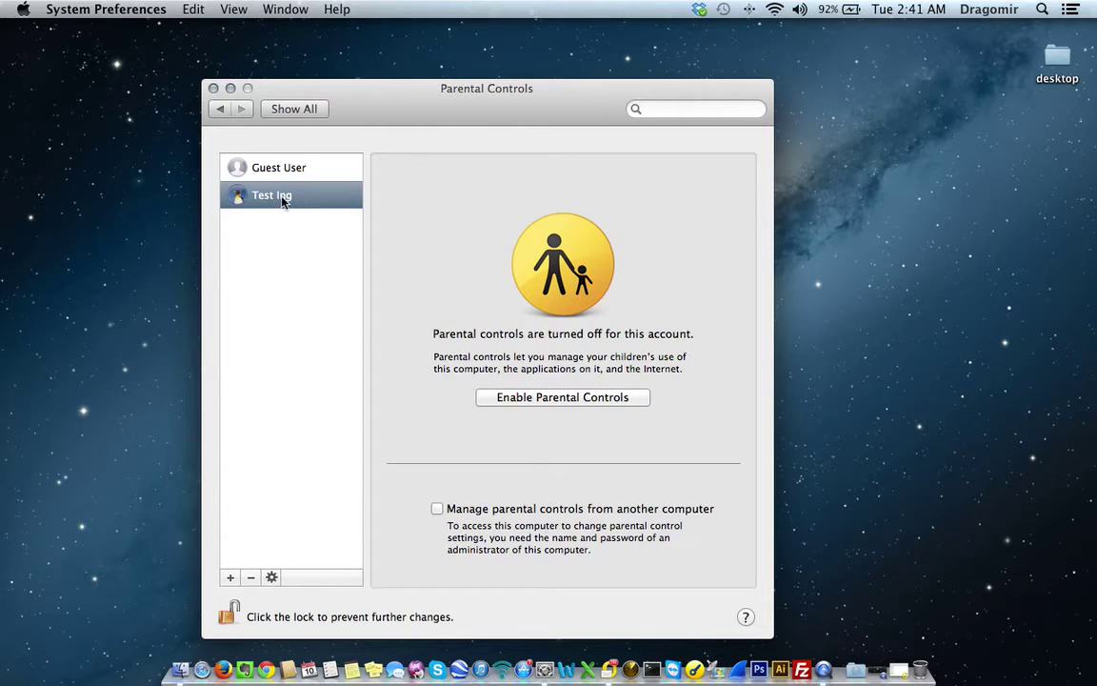
pyautogui.click(578, 401)
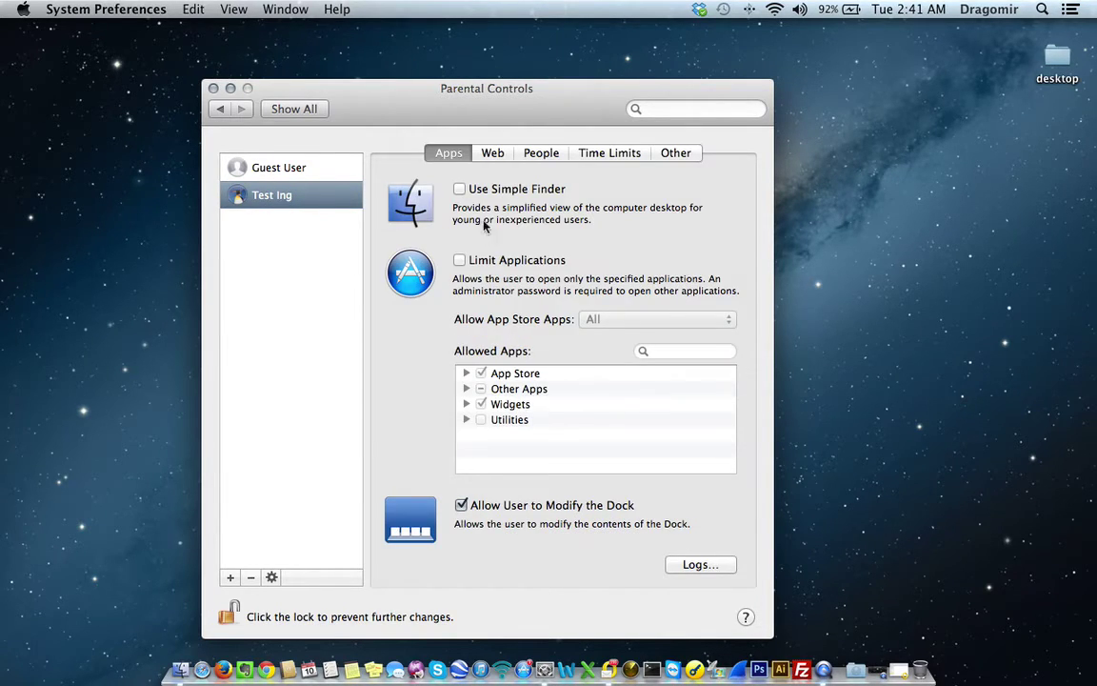
pyautogui.click(492, 154)
pyautogui.click(539, 152)
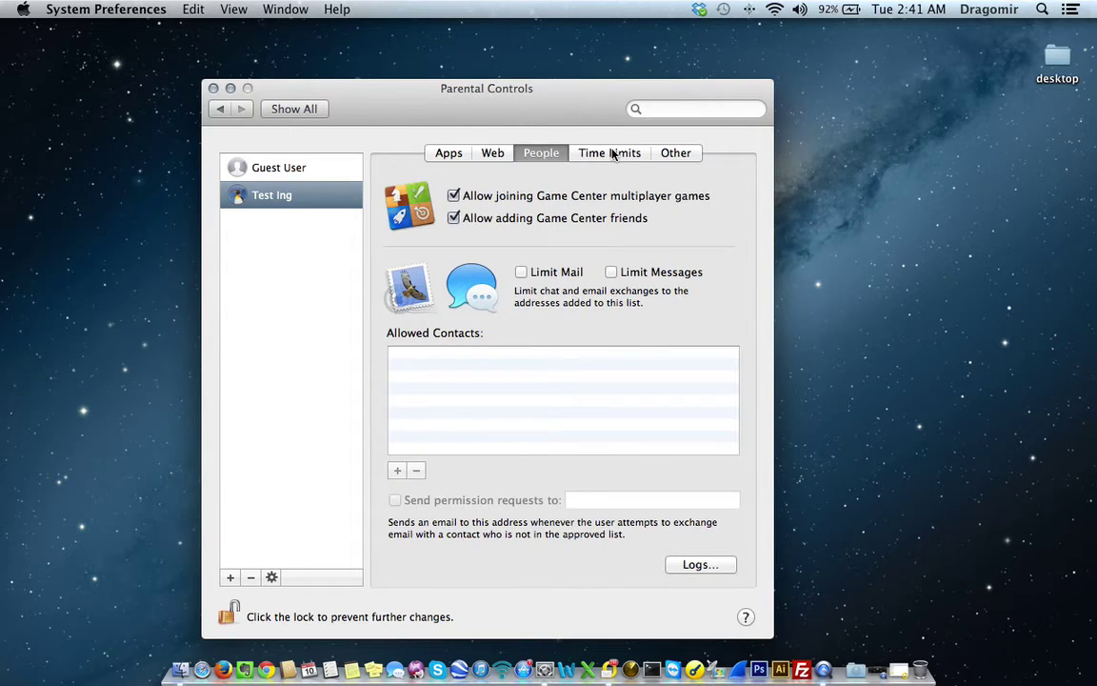
pyautogui.click(608, 153)
pyautogui.click(666, 155)
# Revisit the Other, People, Web, Apps and Time Limits restrictions, then go to the Date & Time pane.
pyautogui.click(619, 153)
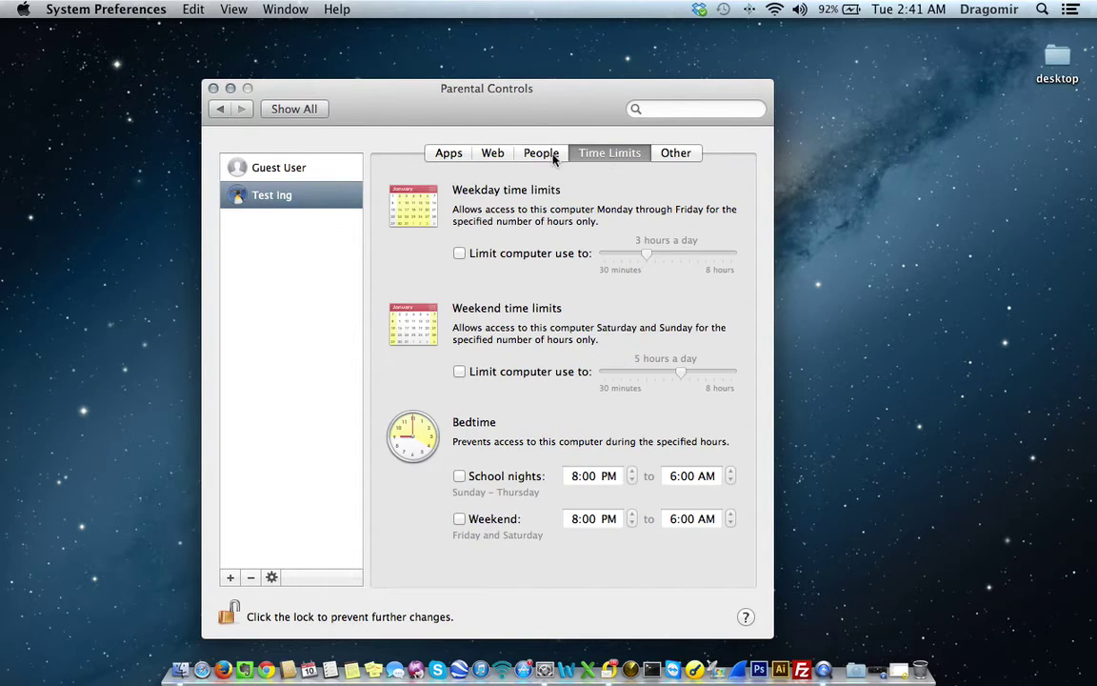
pyautogui.click(543, 154)
pyautogui.click(495, 152)
pyautogui.click(447, 152)
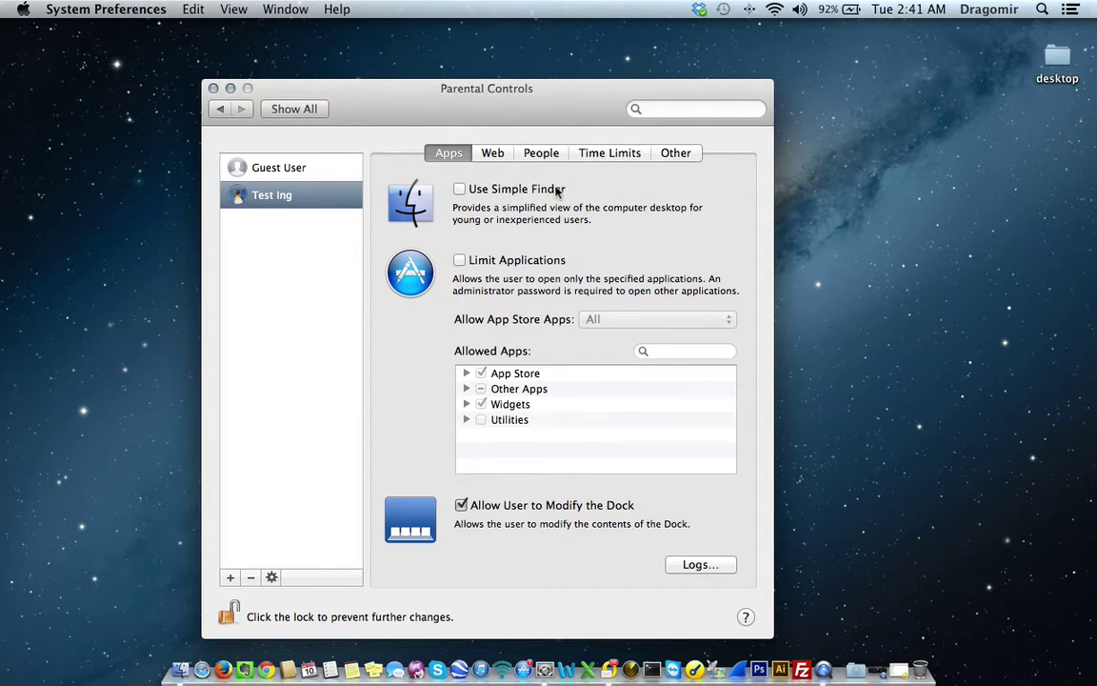
pyautogui.click(490, 152)
pyautogui.click(541, 152)
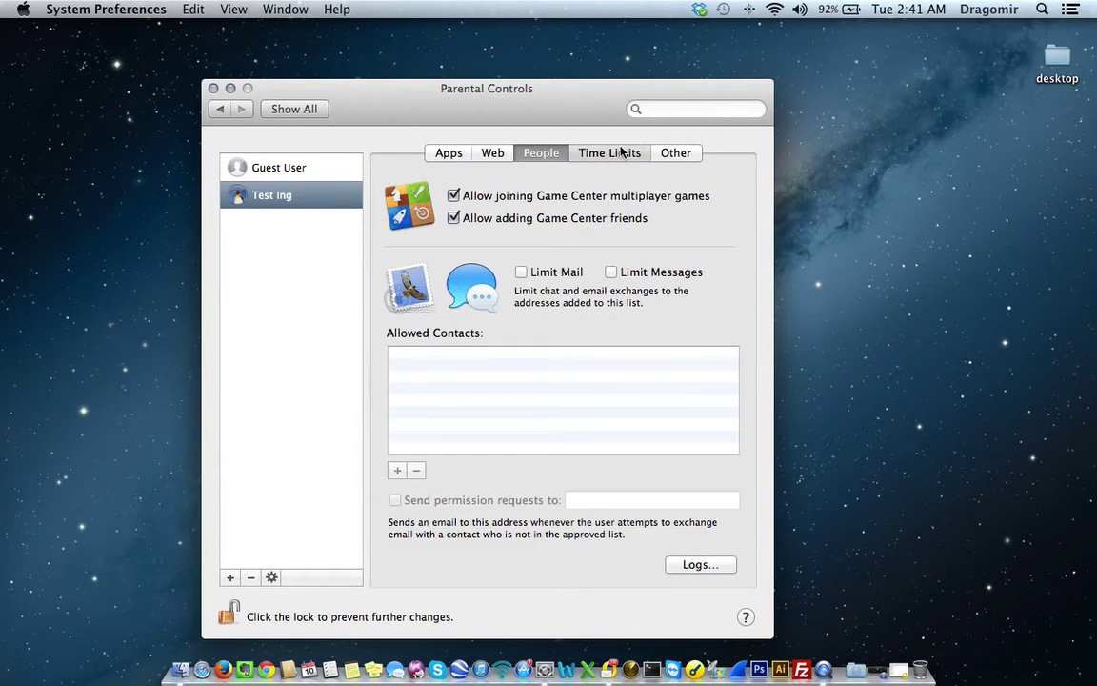
pyautogui.click(605, 152)
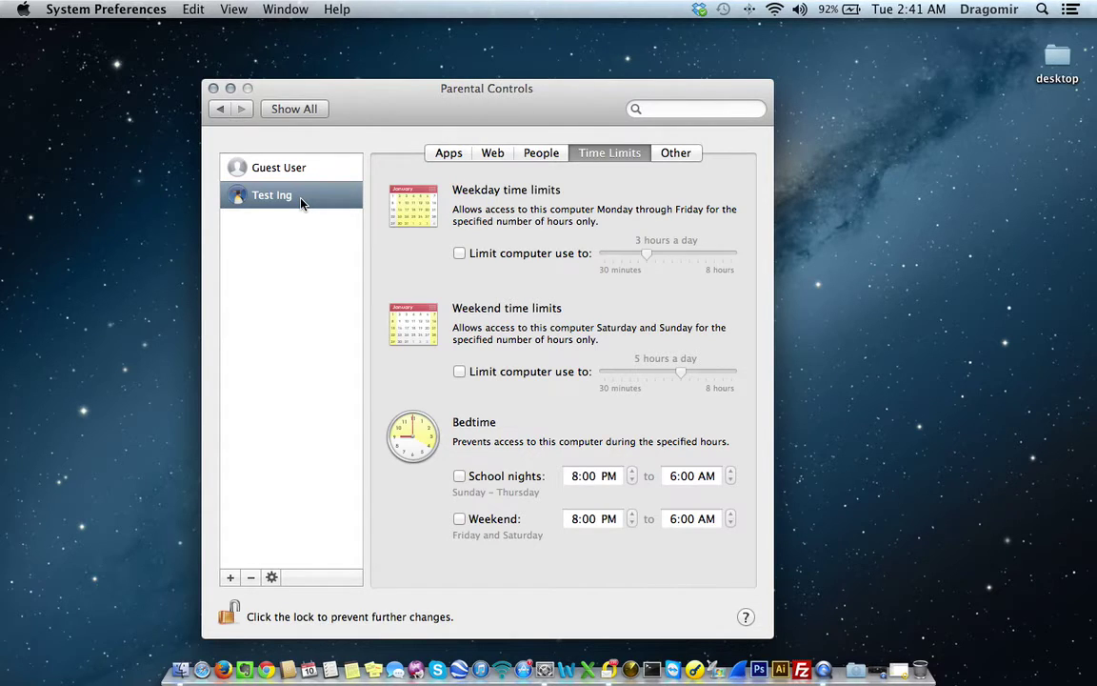
pyautogui.click(221, 111)
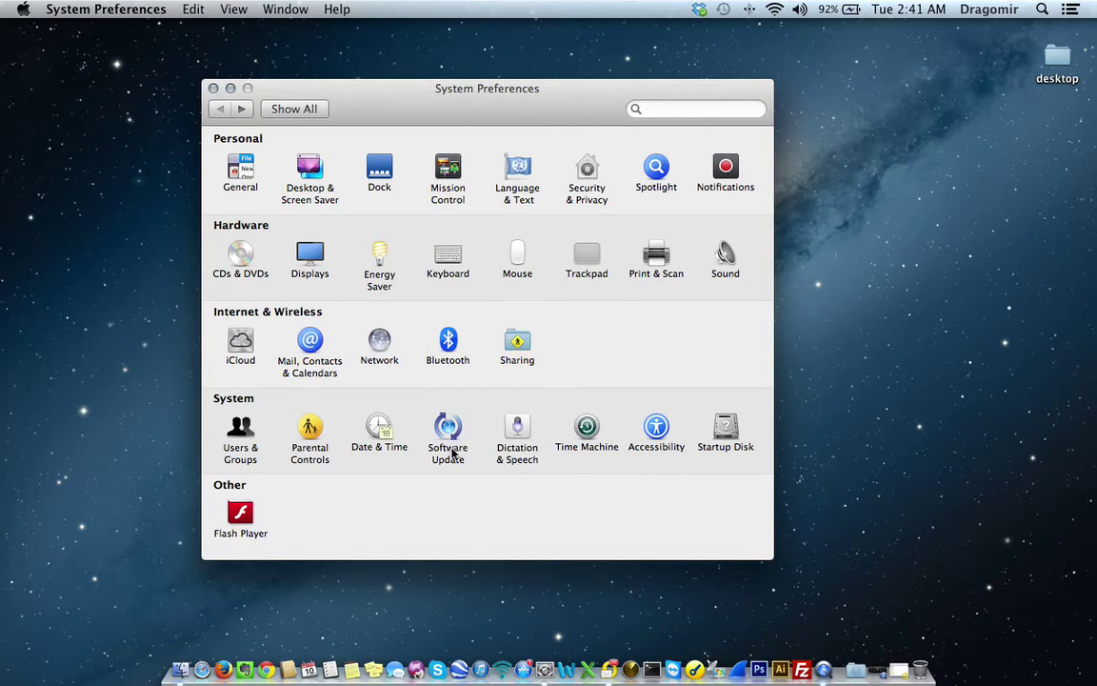
pyautogui.click(375, 428)
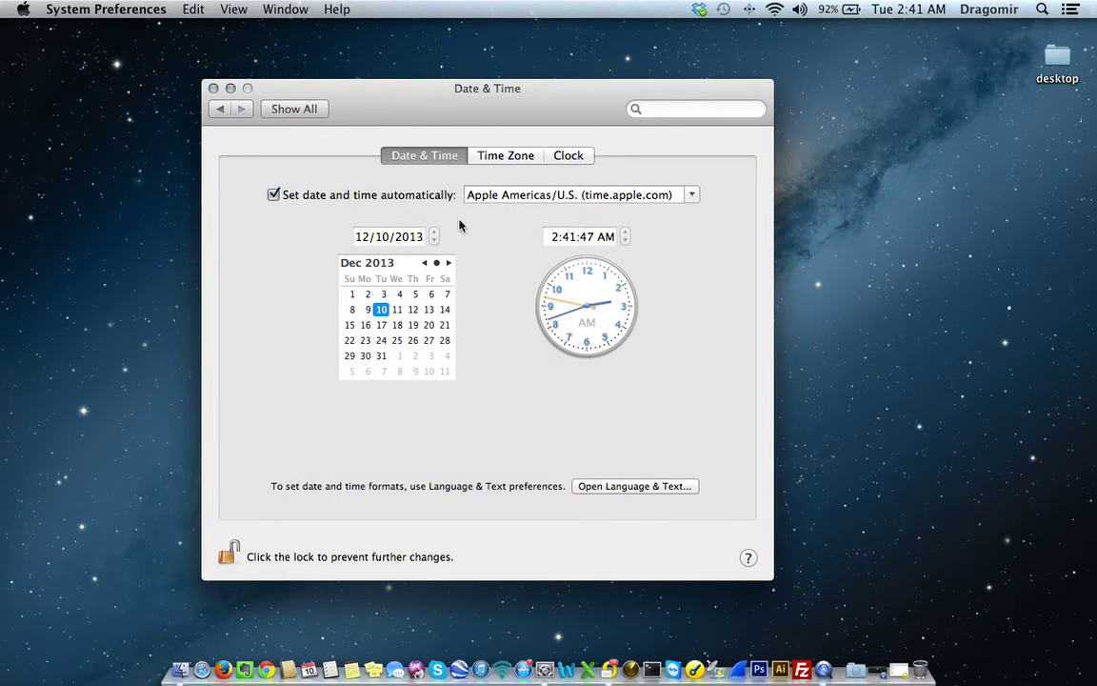
# Check the Time Zone map and Clock options, and leave the menu-bar clock digital rather than analog.
pyautogui.click(492, 154)
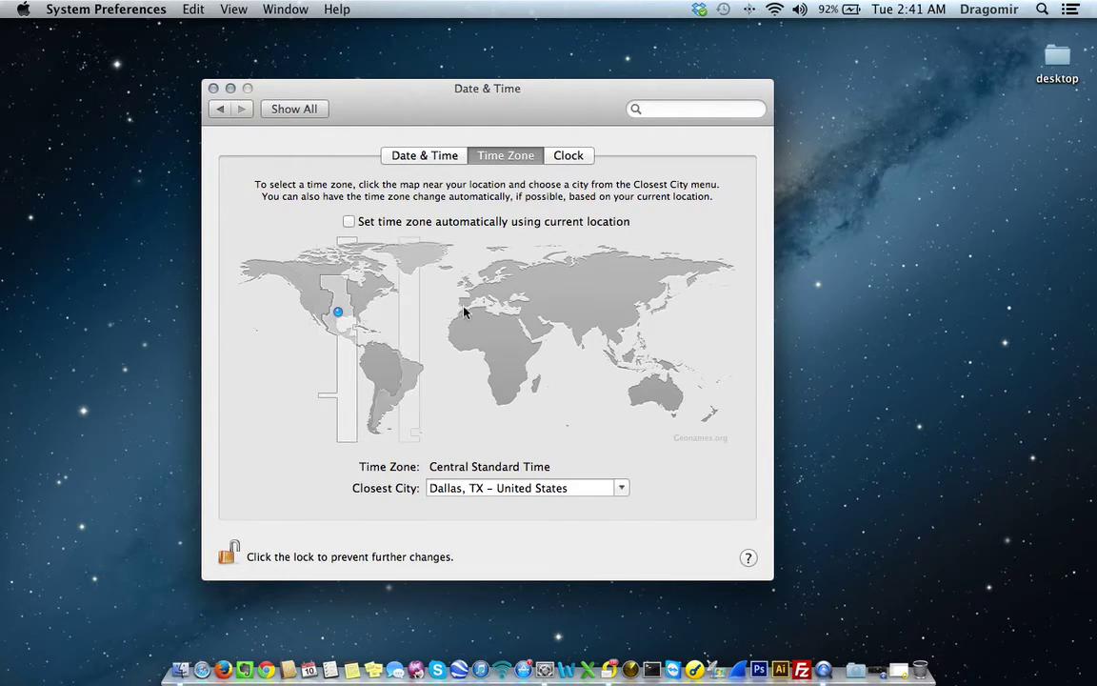
pyautogui.click(576, 159)
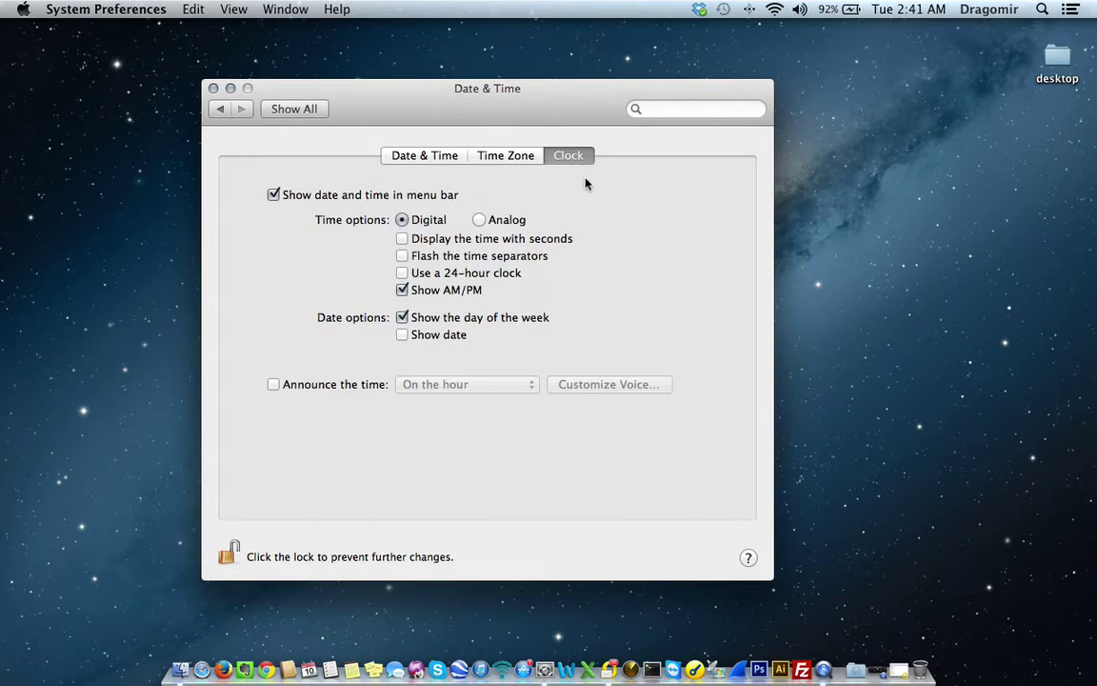
pyautogui.click(479, 220)
pyautogui.click(402, 220)
pyautogui.click(220, 108)
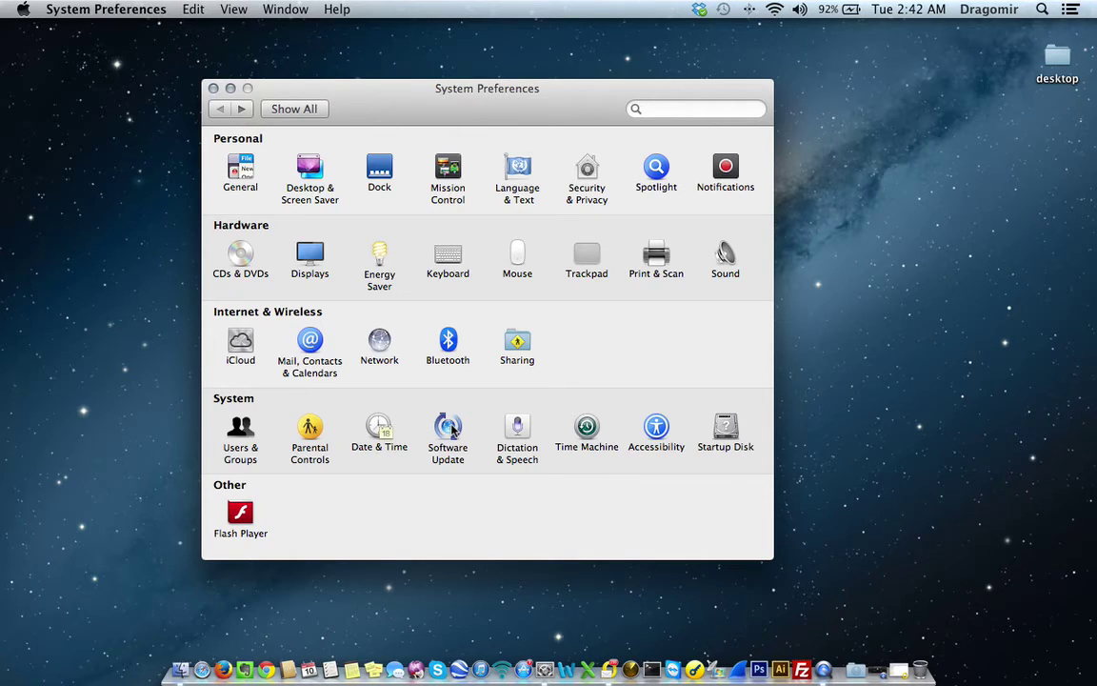
pyautogui.click(519, 431)
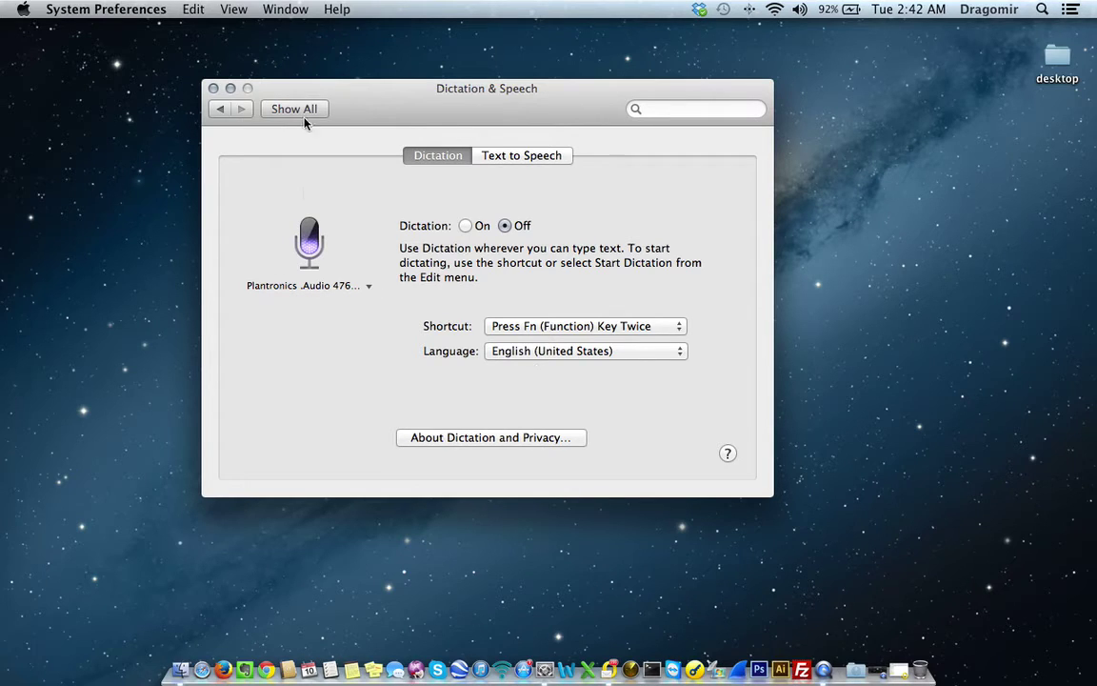
pyautogui.click(220, 109)
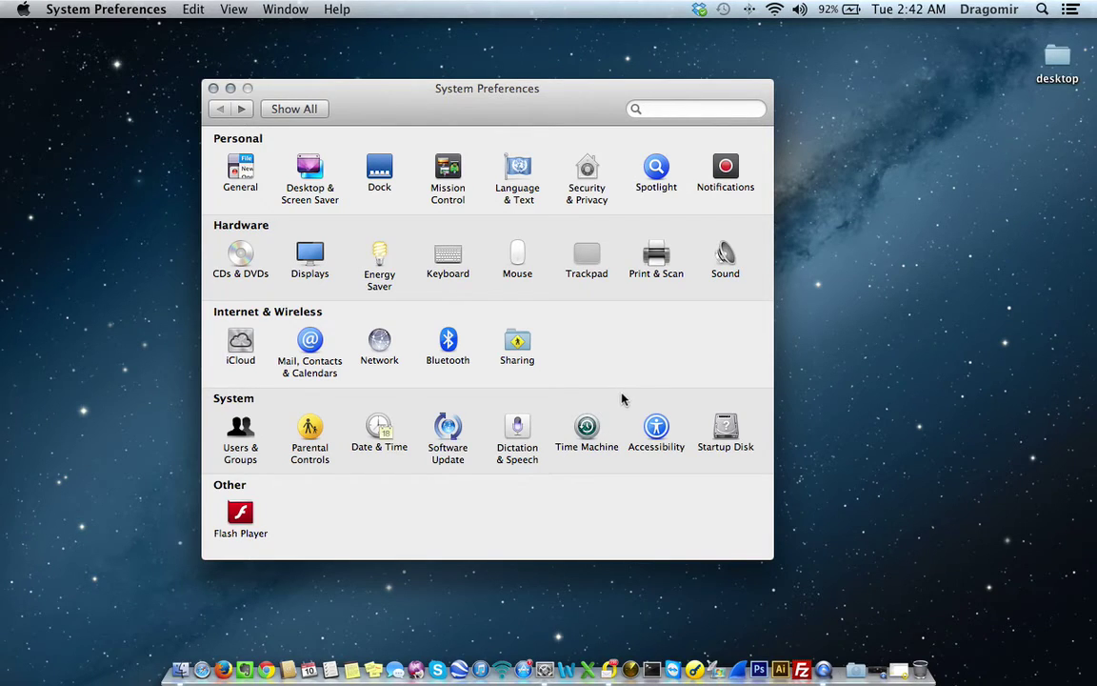
pyautogui.click(654, 430)
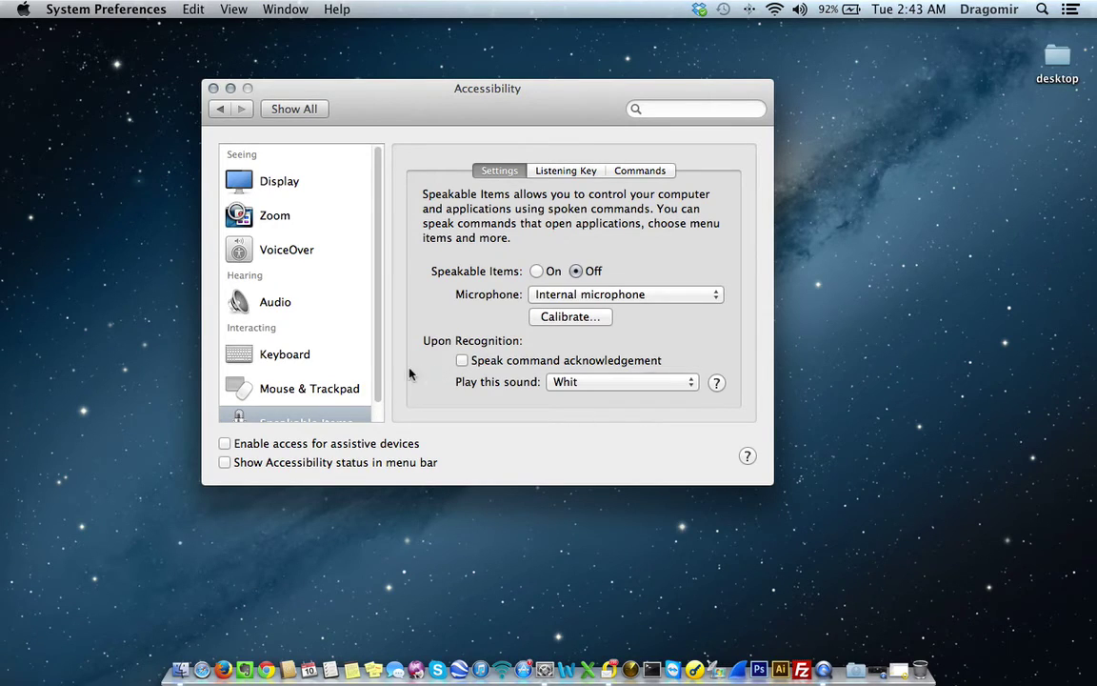
# Browse the Display, Zoom, VoiceOver, Audio, Keyboard and Mouse & Trackpad accessibility settings.
pyautogui.scroll(-1, 329, 355)
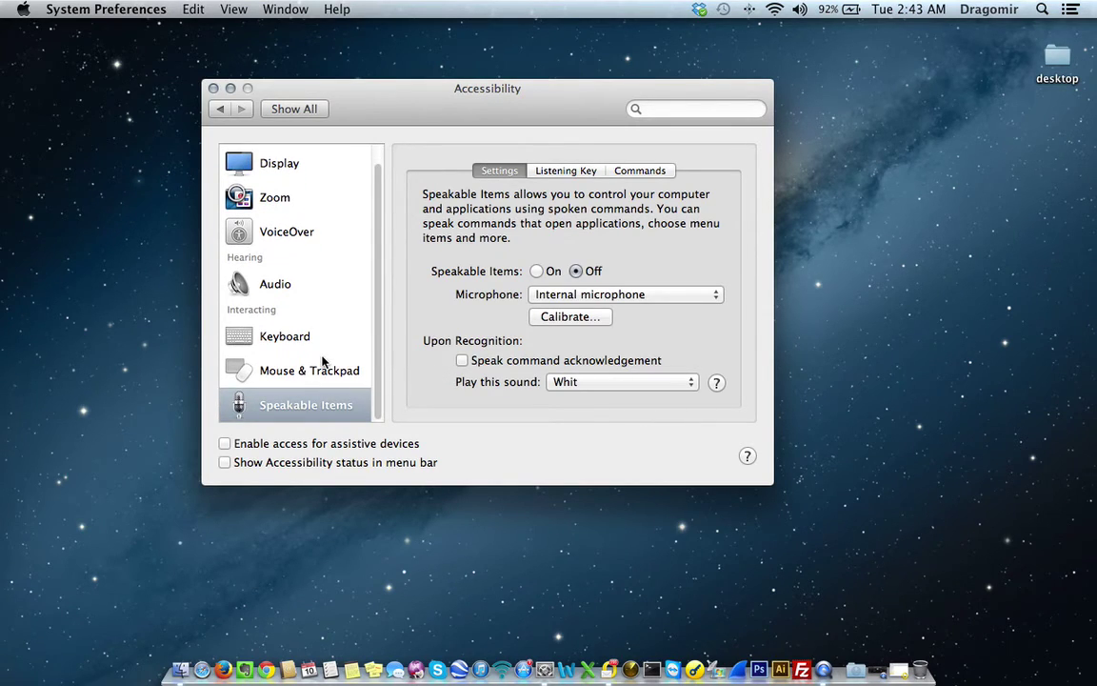
pyautogui.scroll(1, 322, 360)
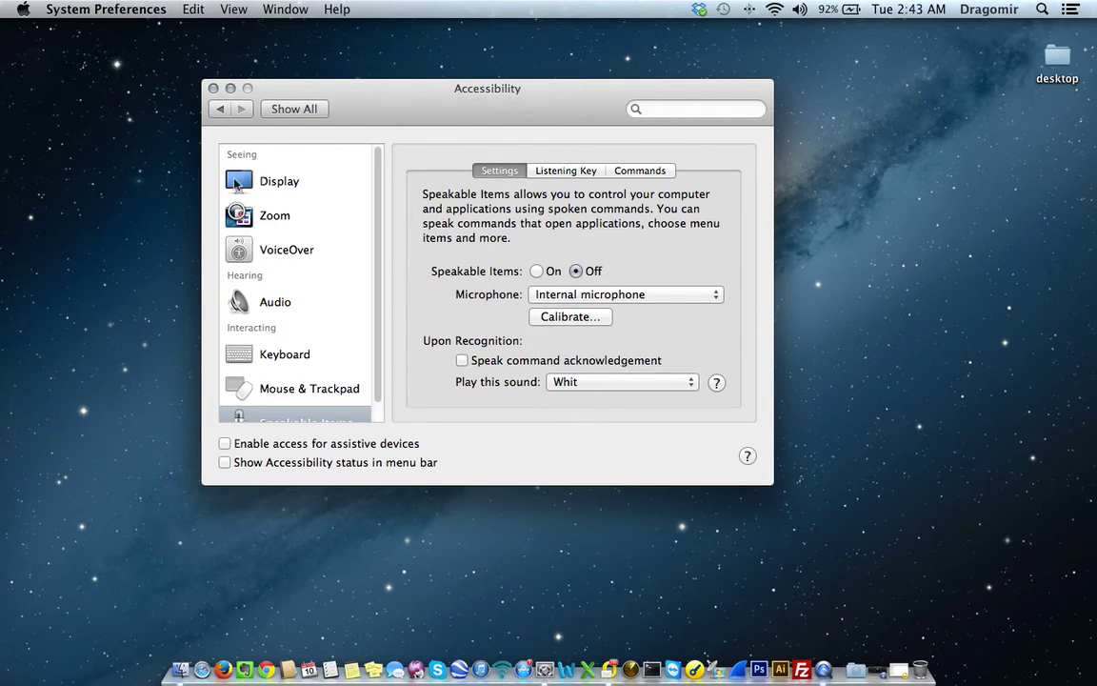
pyautogui.click(274, 192)
pyautogui.click(275, 215)
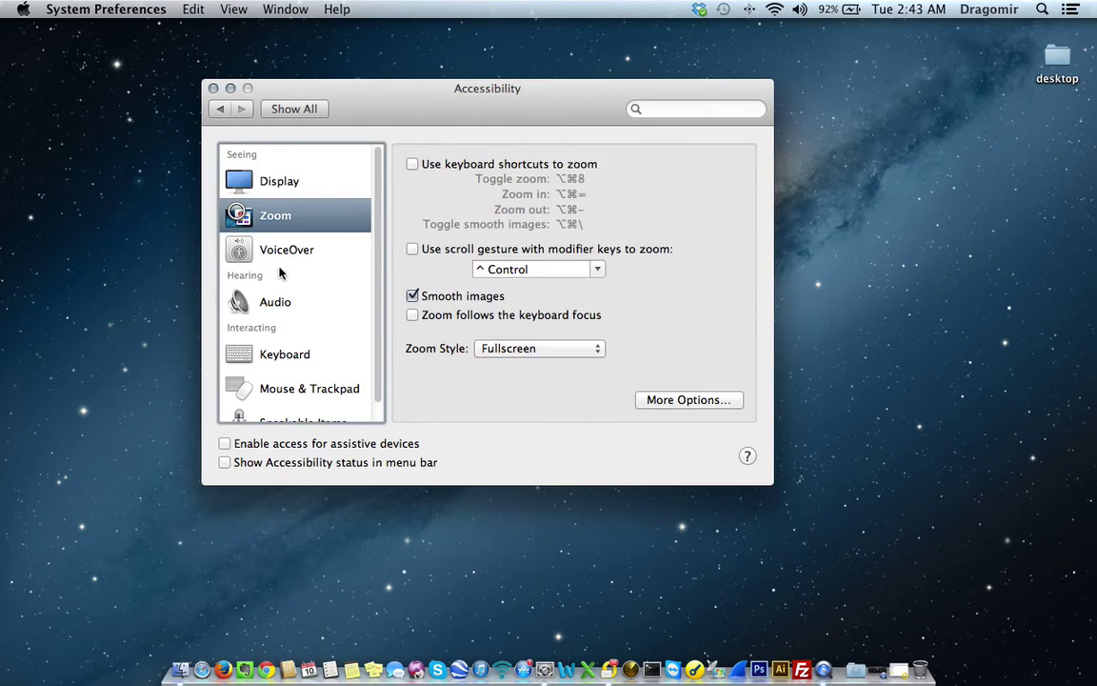
pyautogui.click(276, 249)
pyautogui.click(272, 302)
pyautogui.click(269, 354)
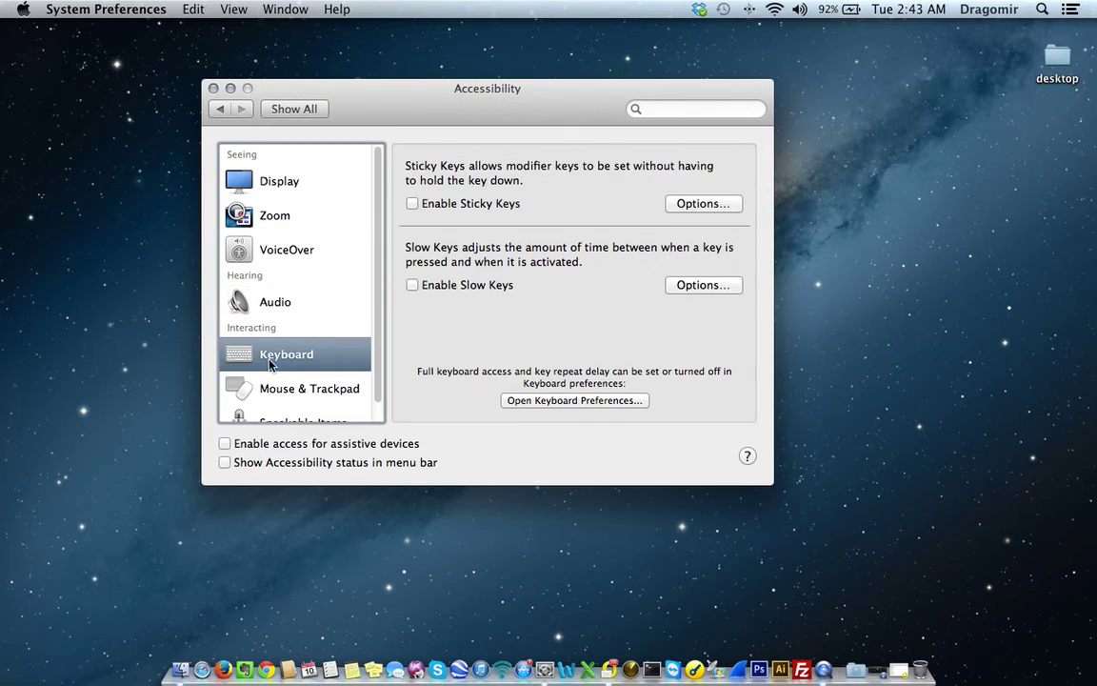
pyautogui.click(273, 389)
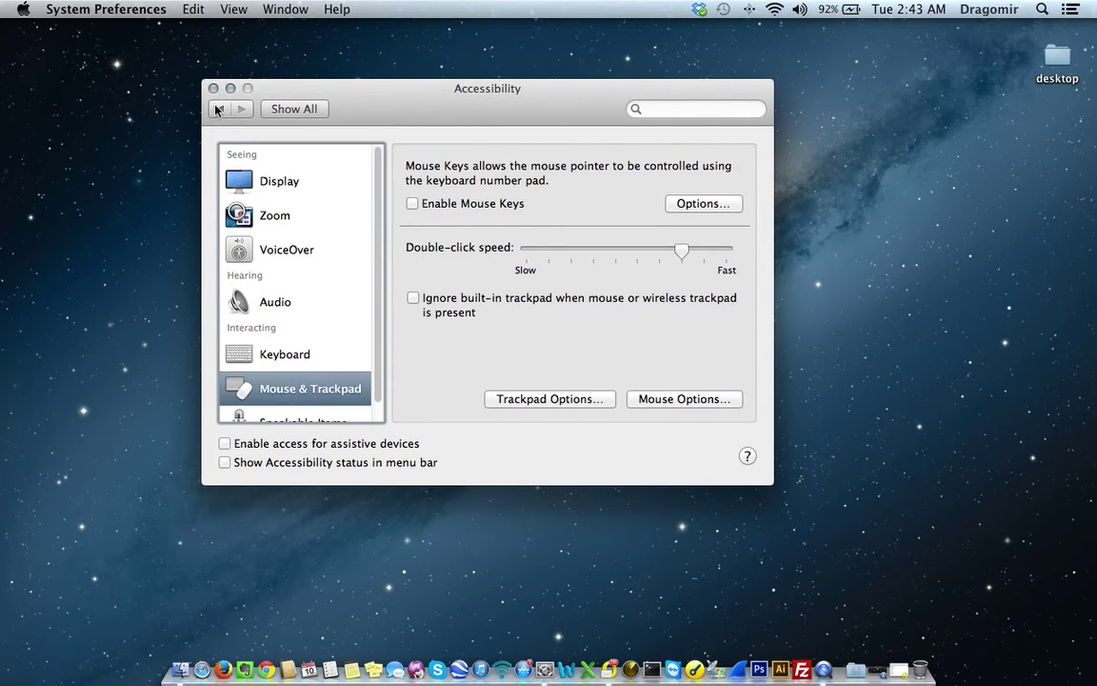
# Open the Startup Disk pane from the overview and move the window up-left.
pyautogui.click(220, 109)
pyautogui.click(726, 433)
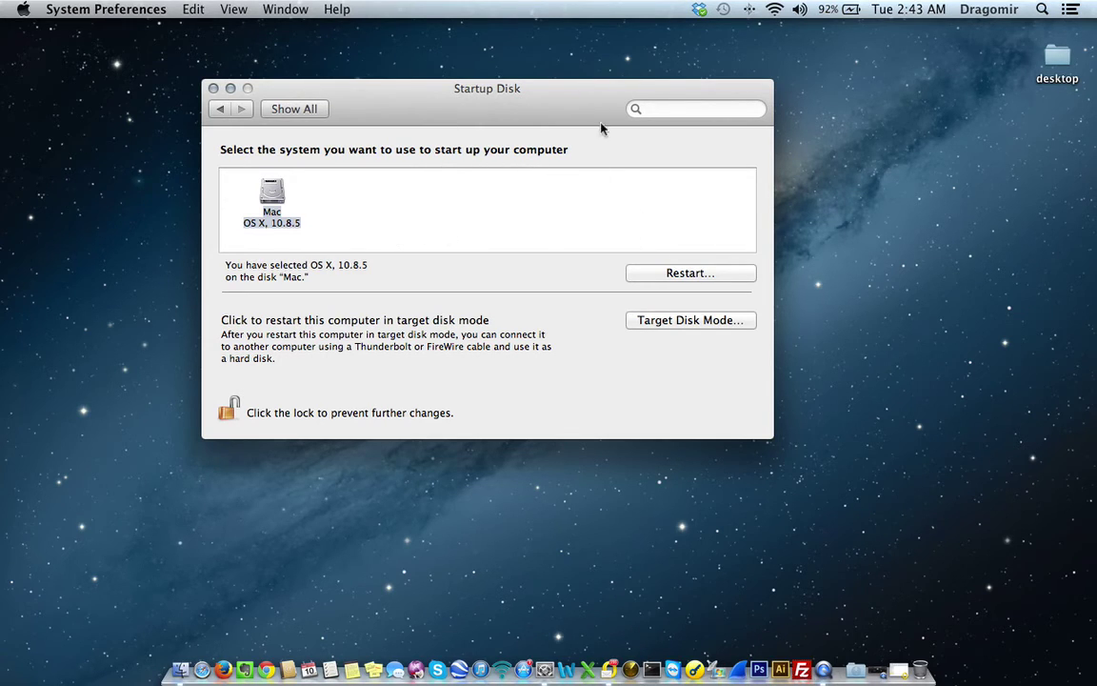
pyautogui.moveTo(566, 116); pyautogui.dragTo(532, 88)
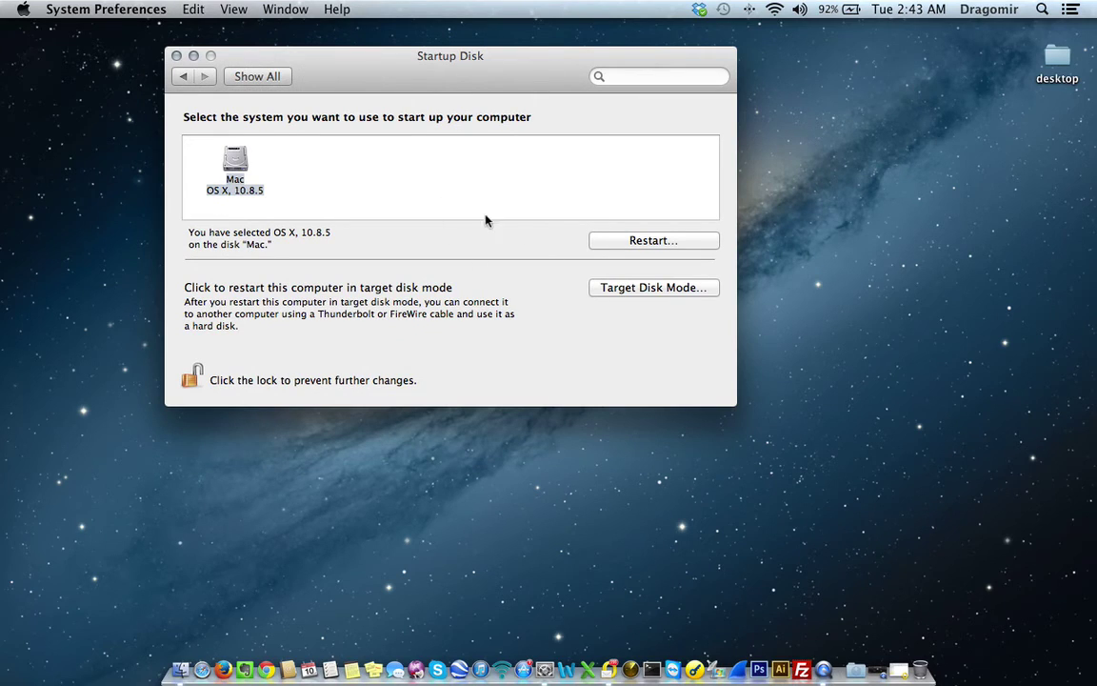
# Go back from Startup Disk to the overview of all panes, then quit System Preferences.
pyautogui.click(178, 77)
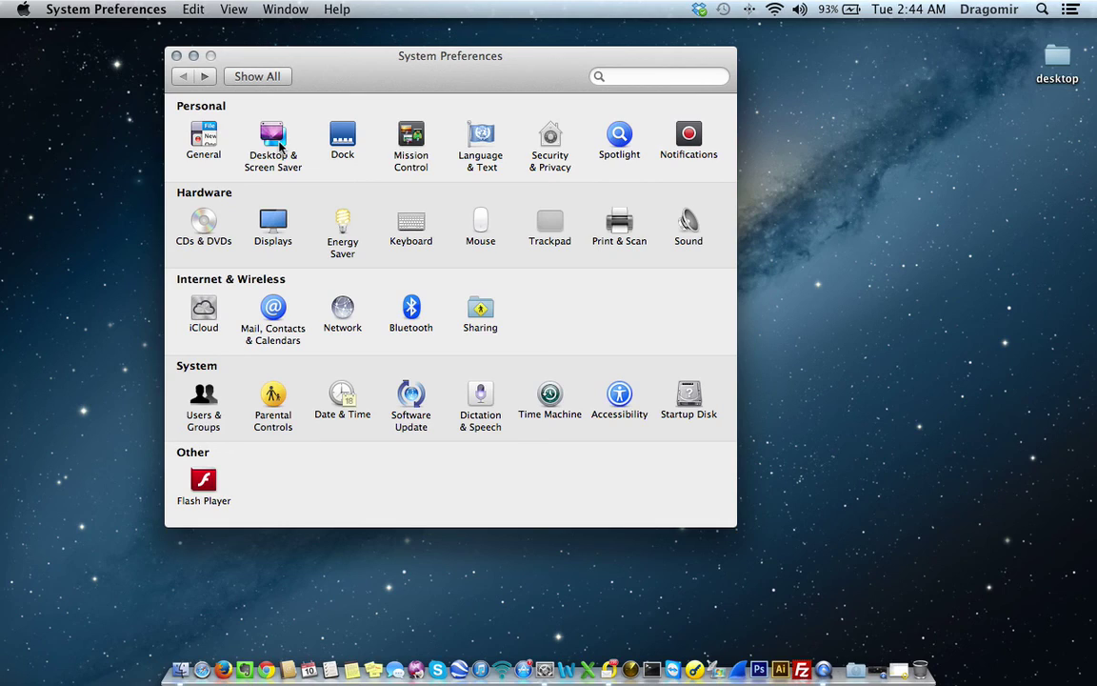
pyautogui.click(176, 56)
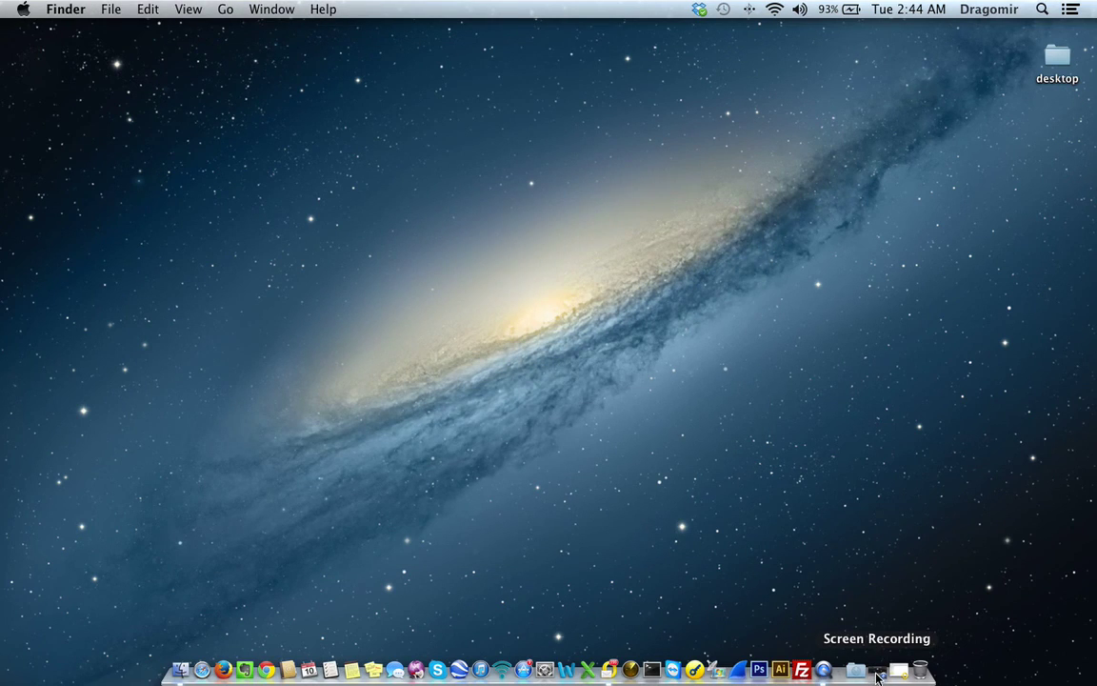
# Launch QuickTime Player from the Dock.
pyautogui.click(877, 673)
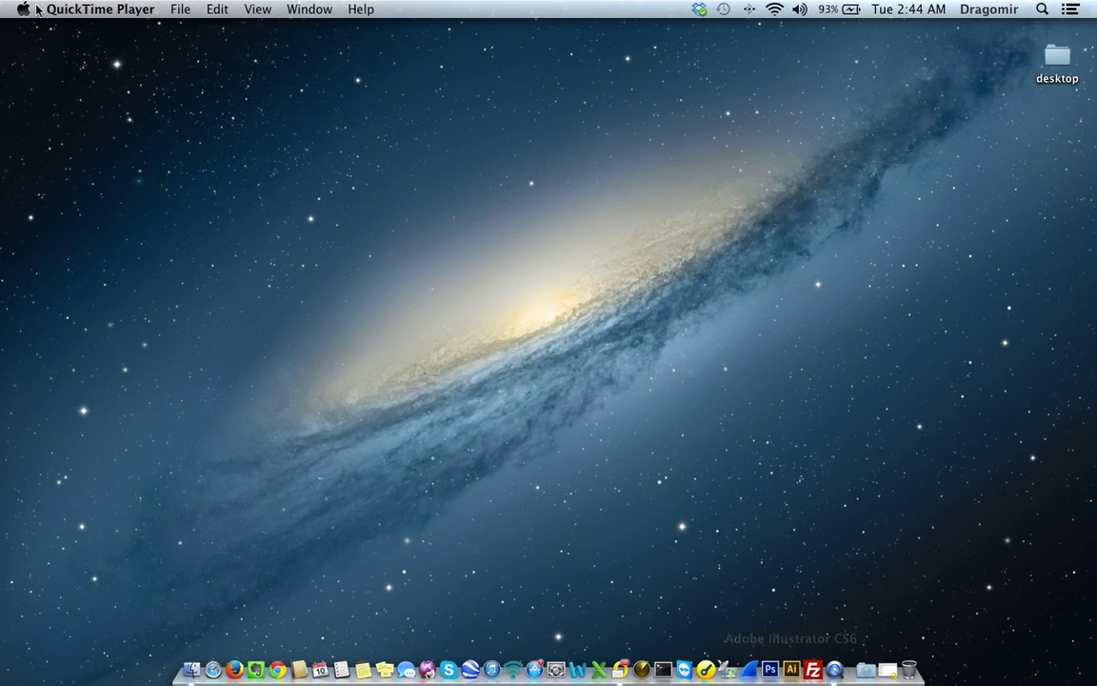